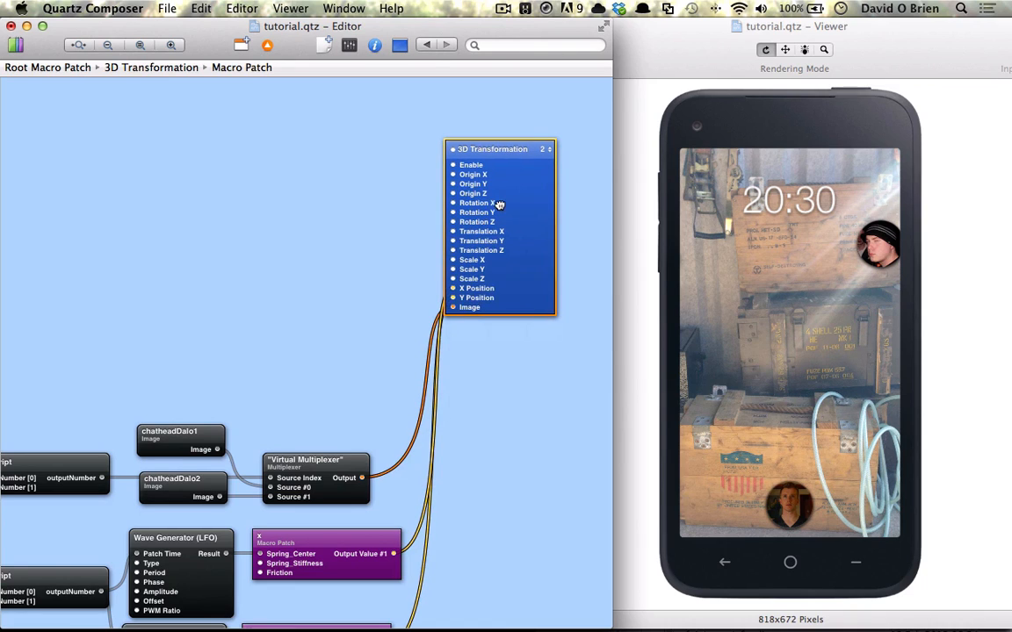
Raise the 3D Transformation patch and add an Interaction patch from the library.
scroll(336, 249, "left", 3)
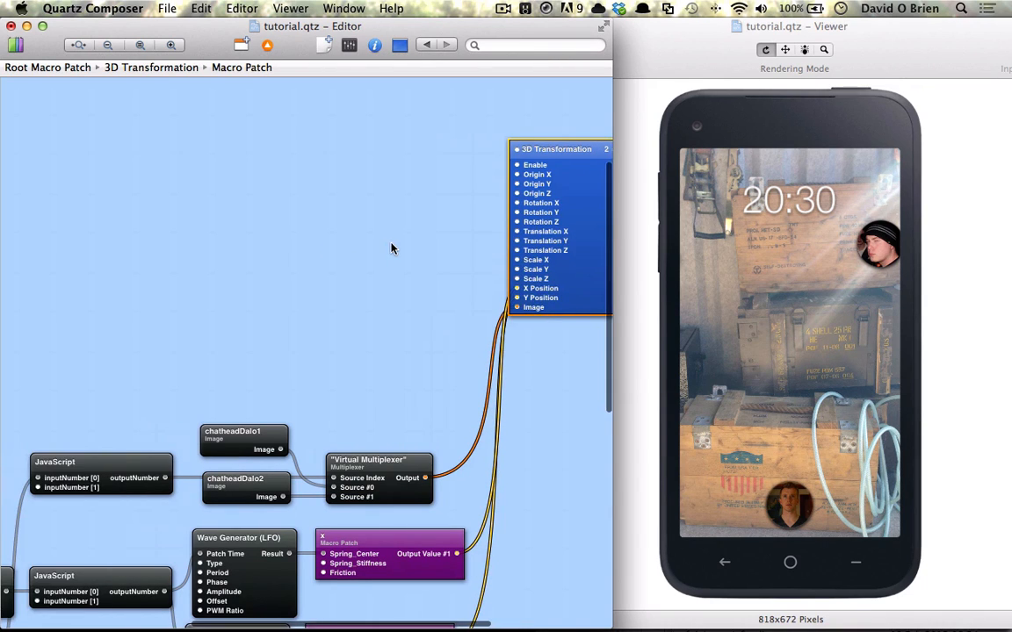
left_click_drag(570, 242, 574, 204)
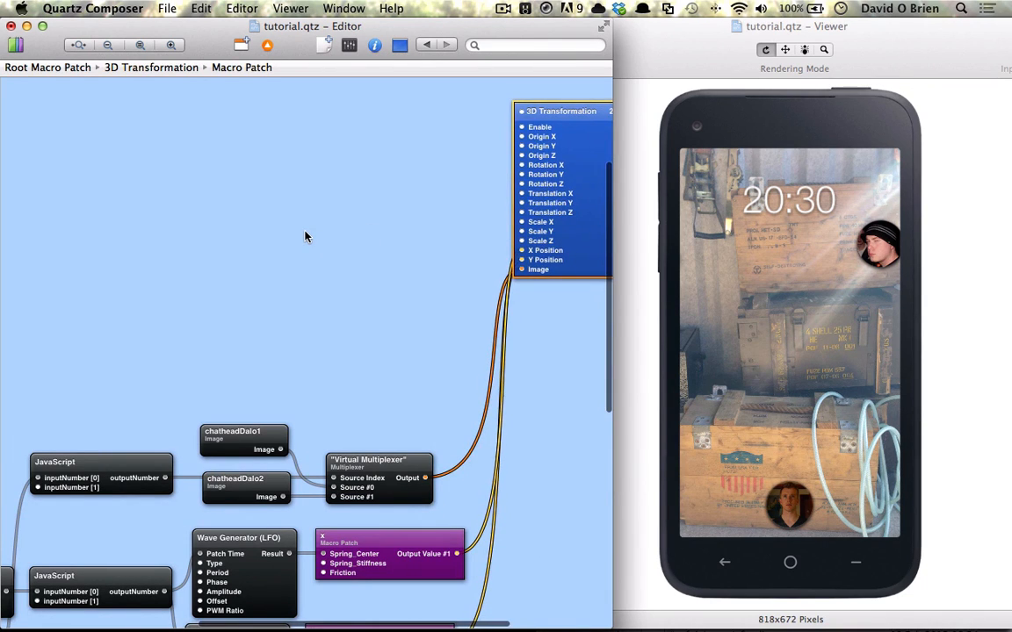
key("super+Return")
type("inter")
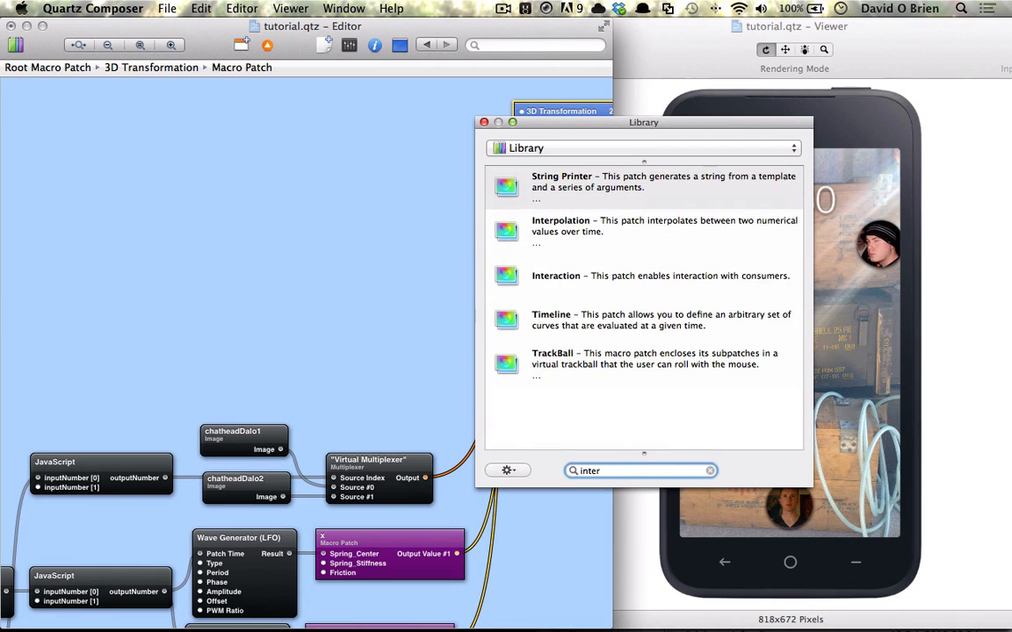
key("Down")
key("Down")
key("Down")
key("Up")
key("Return")
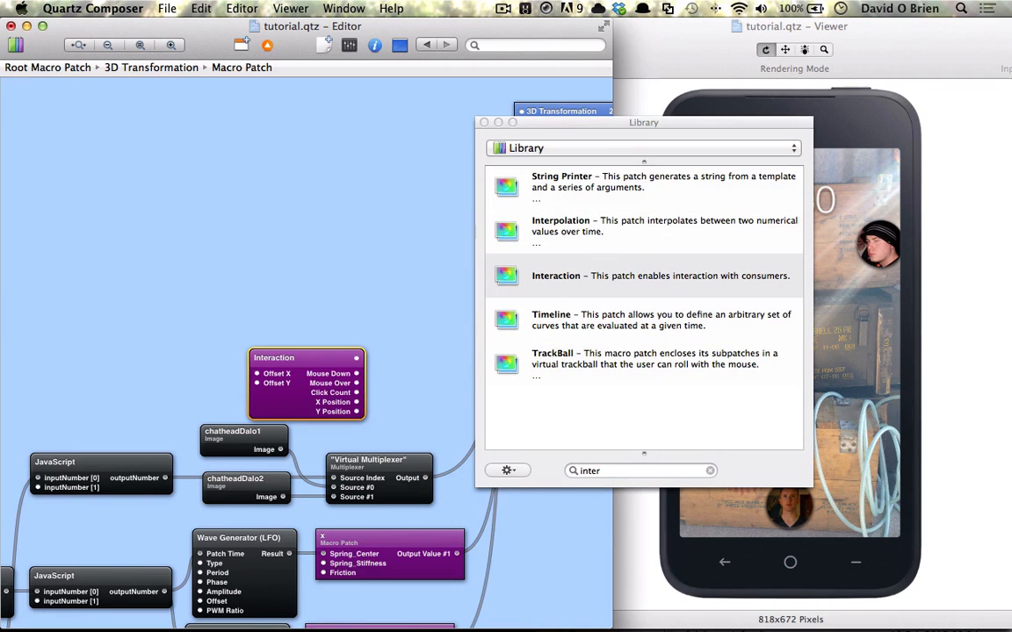
Connect the Interaction patch to the 3D Transformation patch and move it to the upper left of the graph.
left_click_drag(307, 379, 521, 111)
key("super+Return")
left_click(338, 276)
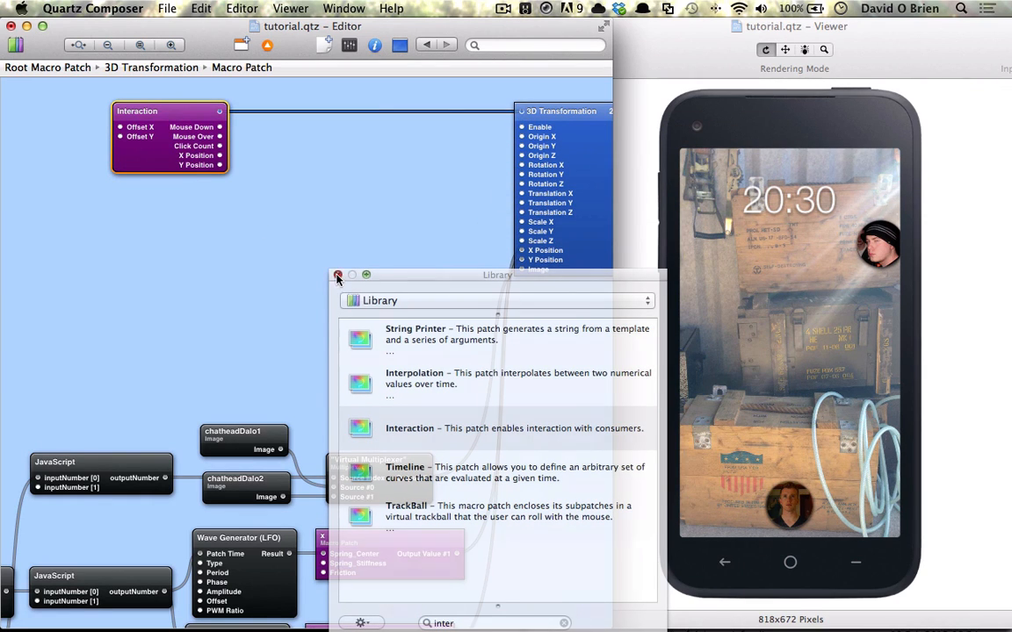
left_click_drag(184, 161, 131, 158)
Create an empty Macro Patch, place it beside the Interaction patch, and open it for editing.
left_click(241, 47)
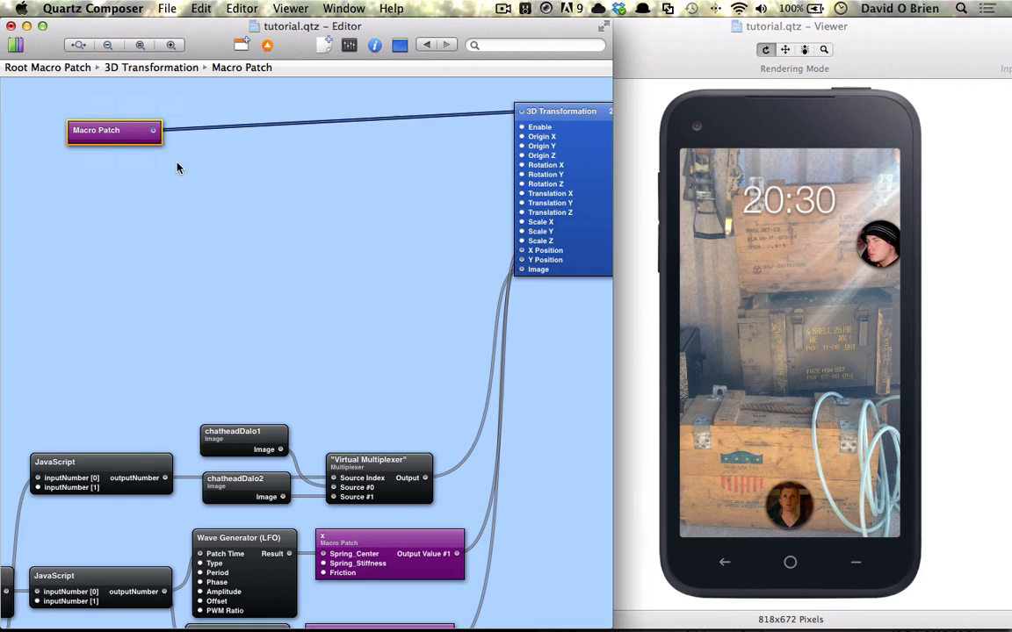
key("super+z")
left_click(241, 45)
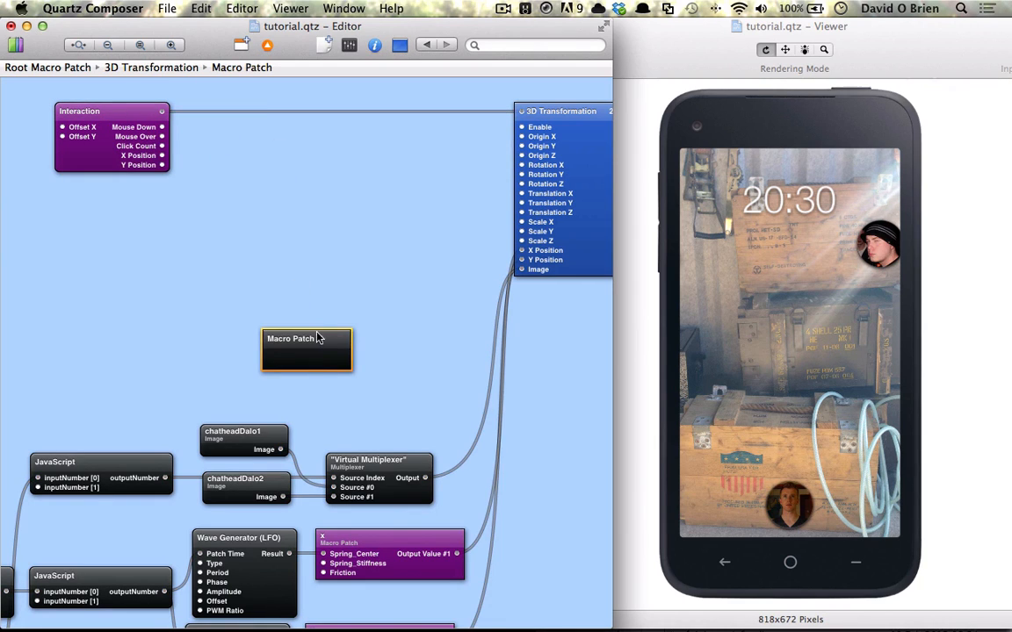
left_click_drag(317, 338, 283, 139)
double_click(268, 153)
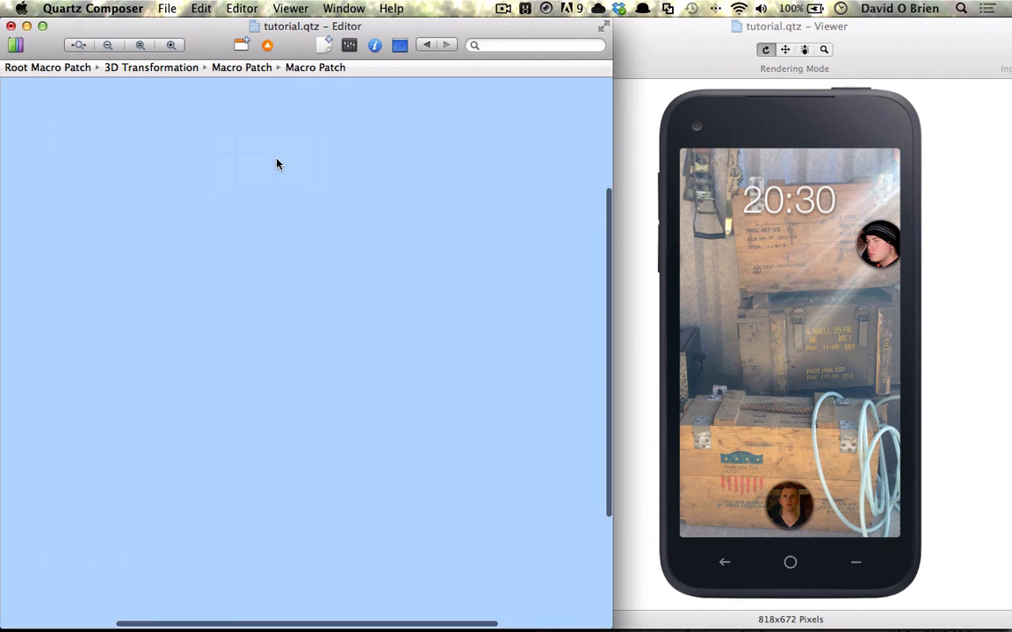
Add an Input Splitter and a Sample & Hold patch from the library.
key("super+Return")
type("split")
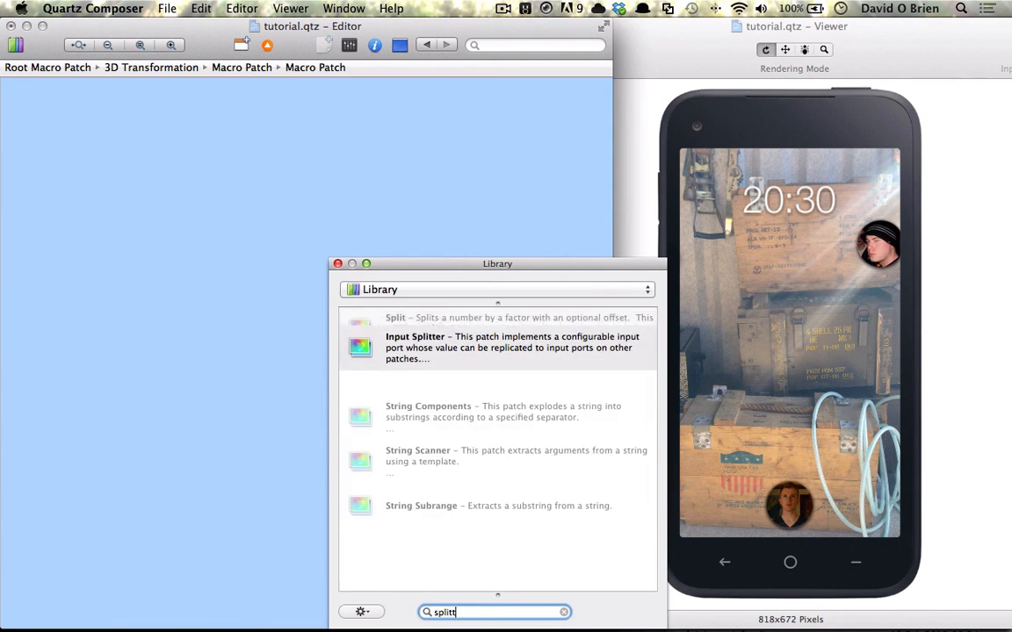
type("t")
key("Return")
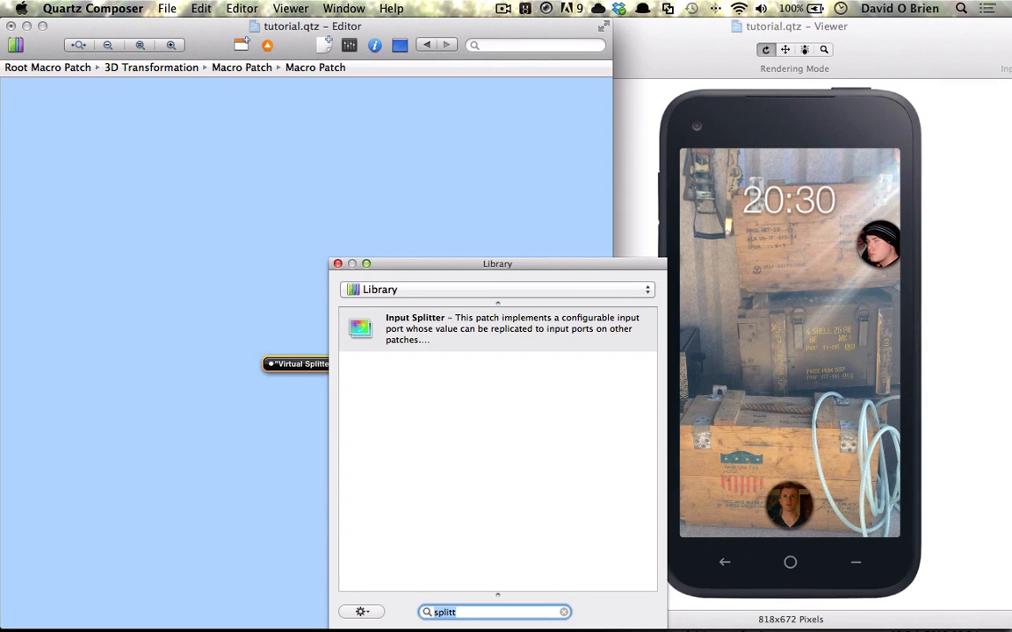
type("sample")
key("Return")
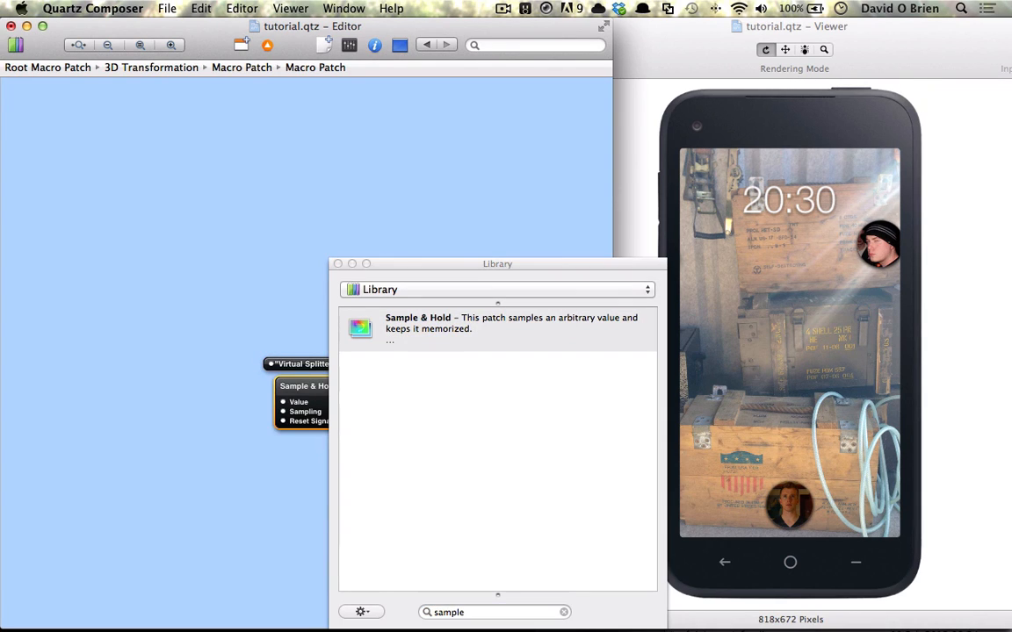
Add a Multiplexer and a Math patch from the library.
type("multi")
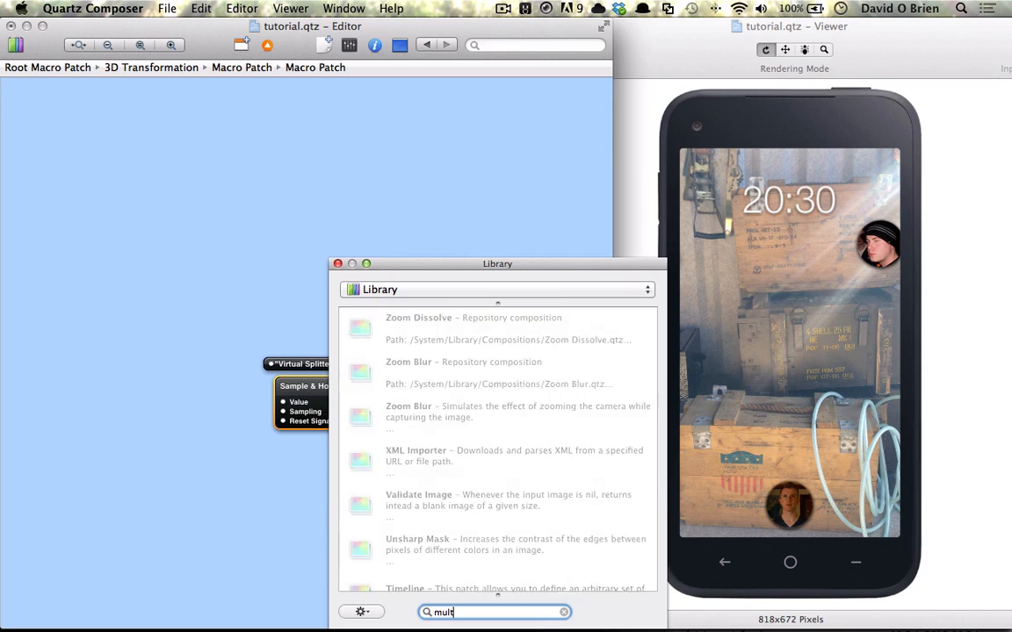
key("Down")
key("Down")
key("Down")
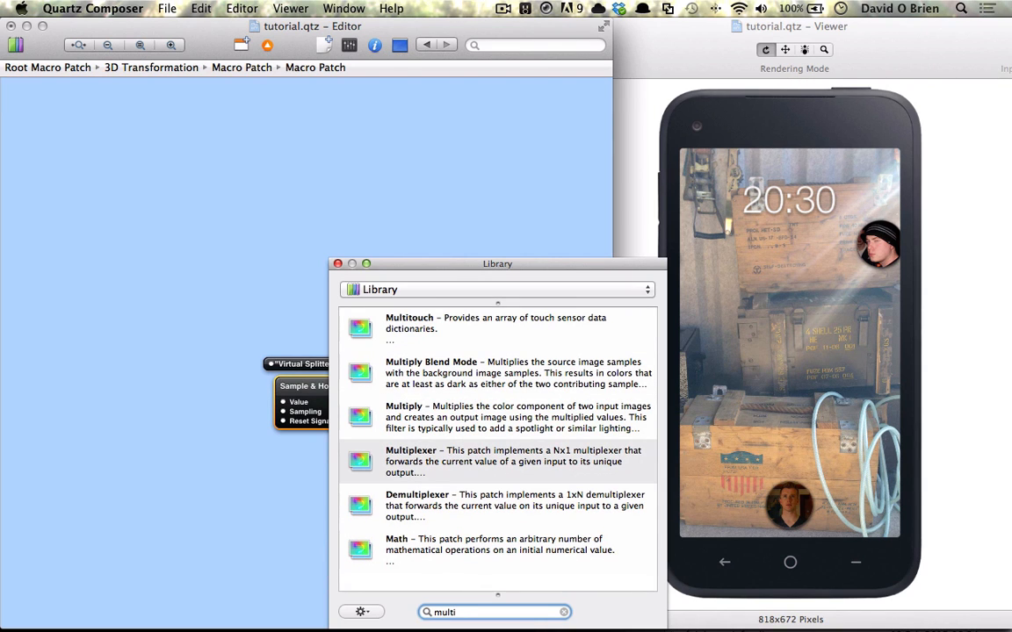
key("Return")
type("math")
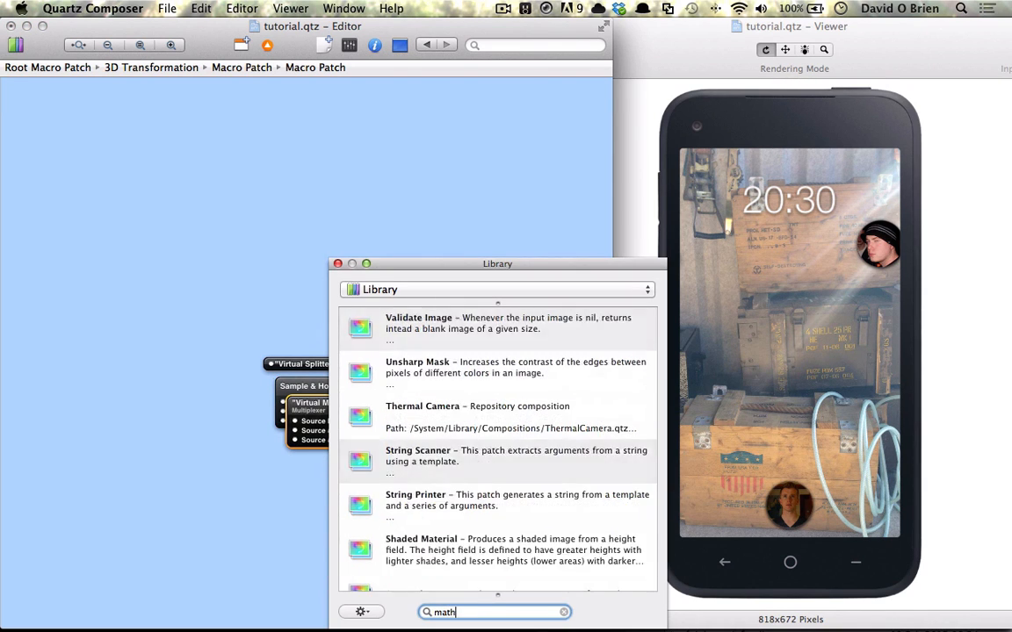
key("Return")
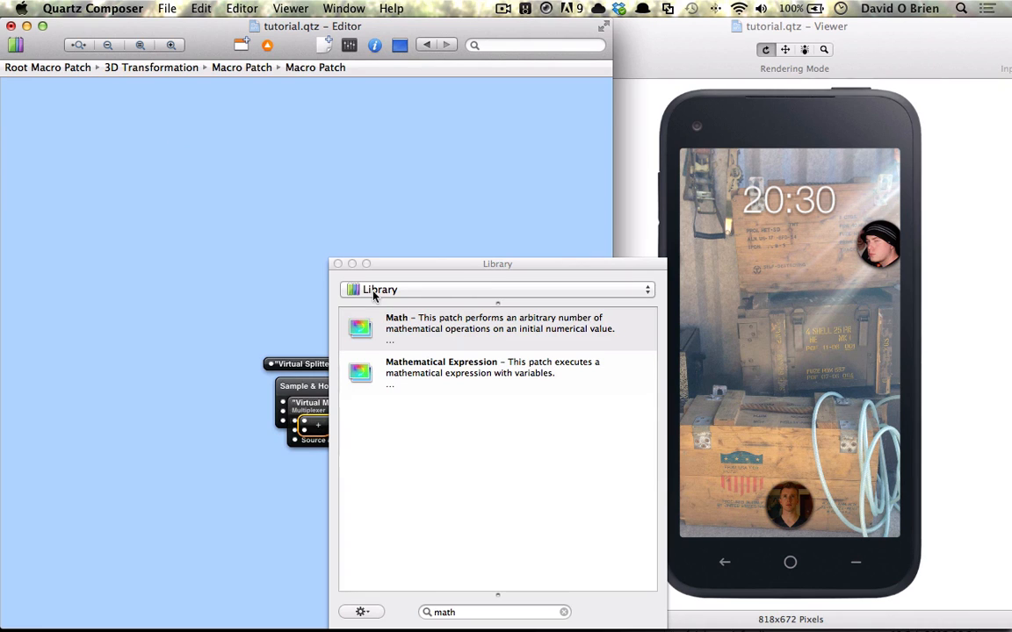
Close the library and spread the new patches apart, moving the splitter to the left.
left_click(339, 265)
left_click_drag(374, 410, 335, 301)
left_click_drag(310, 363, 92, 287)
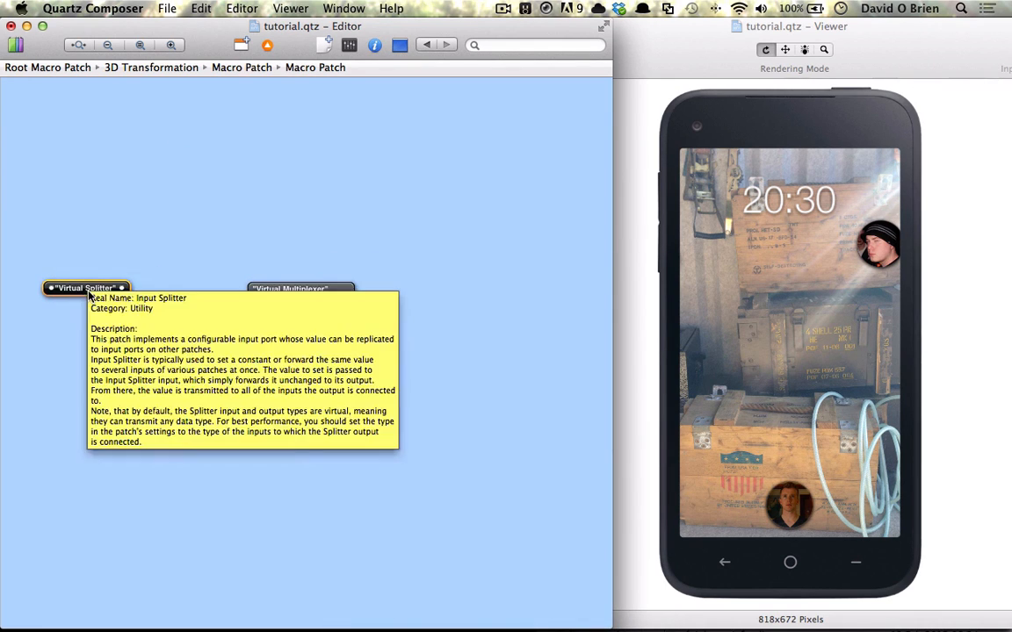
Publish the Input Splitter's input under the name Input.
right_click(91, 289)
mouse_move(203, 299)
left_click(292, 296)
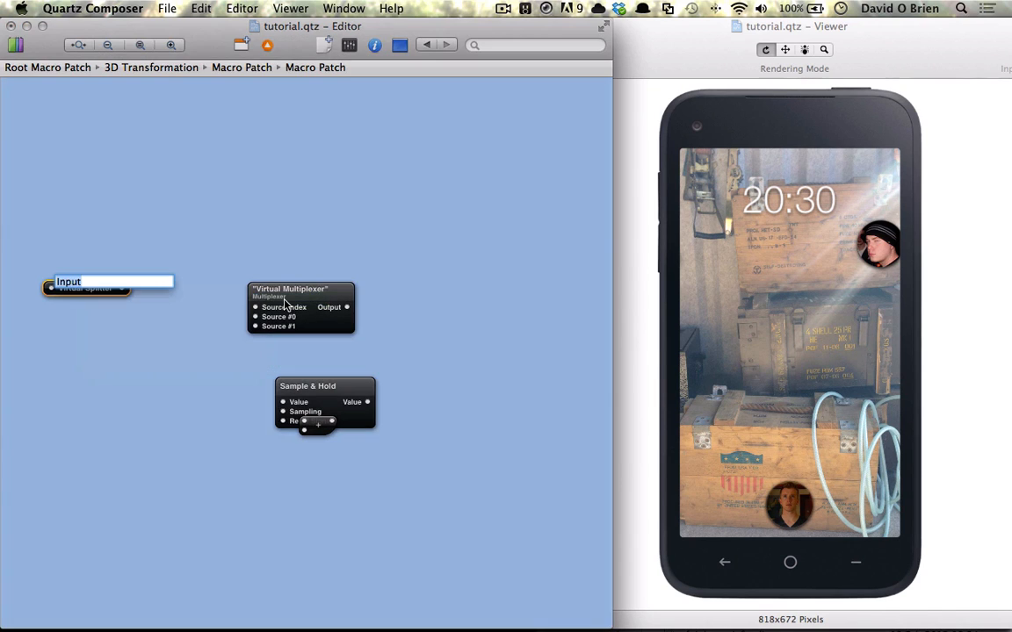
left_click_drag(286, 294, 292, 294)
Place Sample & Hold after the splitter and connect its Value output to the Multiplexer's Source Index.
mouse_move(336, 402)
left_mouse_down()
mouse_move(207, 295)
mouse_move(130, 293)
left_mouse_up()
left_click_drag(292, 311, 328, 302)
left_click_drag(238, 298, 298, 298)
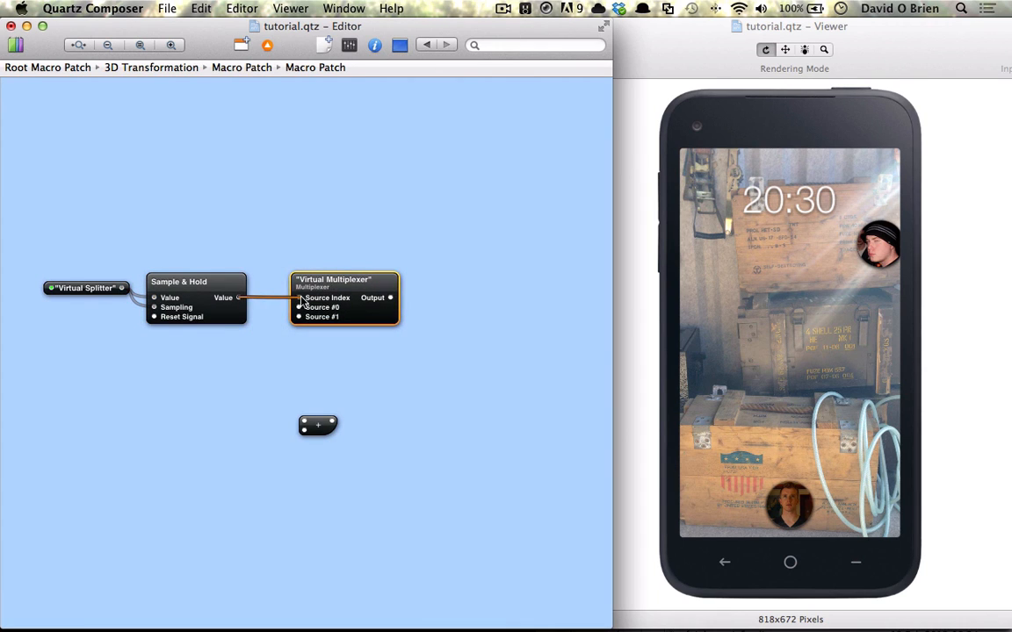
Duplicate the Math patch and connect the two Math outputs to the Multiplexer's Source #0 and Source #1.
left_click_drag(318, 429, 295, 309)
left_click_drag(253, 338, 299, 317)
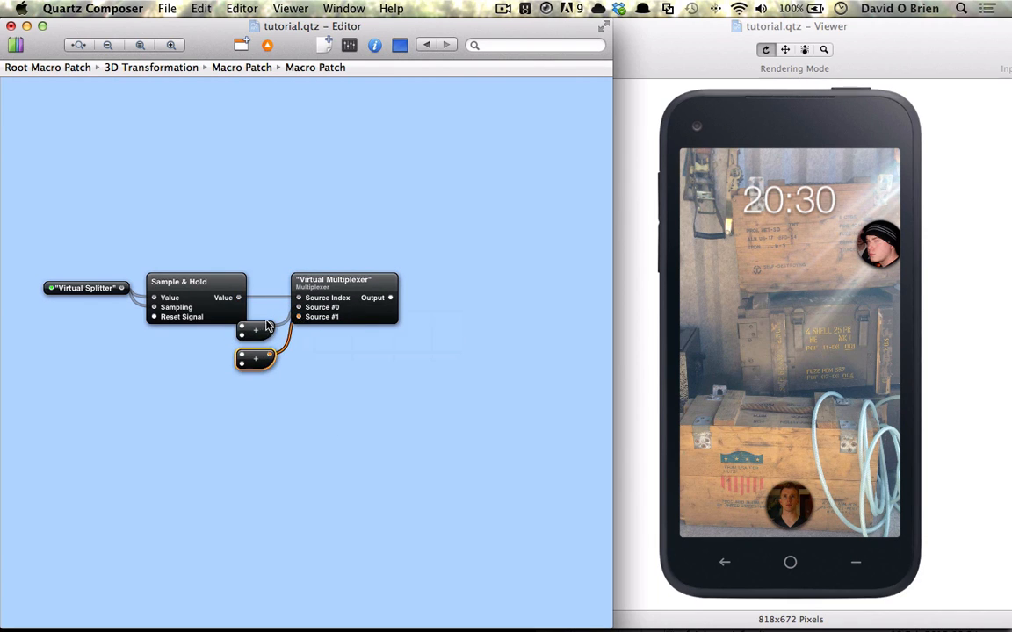
Publish the Initial Value input of both Math patches.
right_click(261, 326)
mouse_move(416, 339)
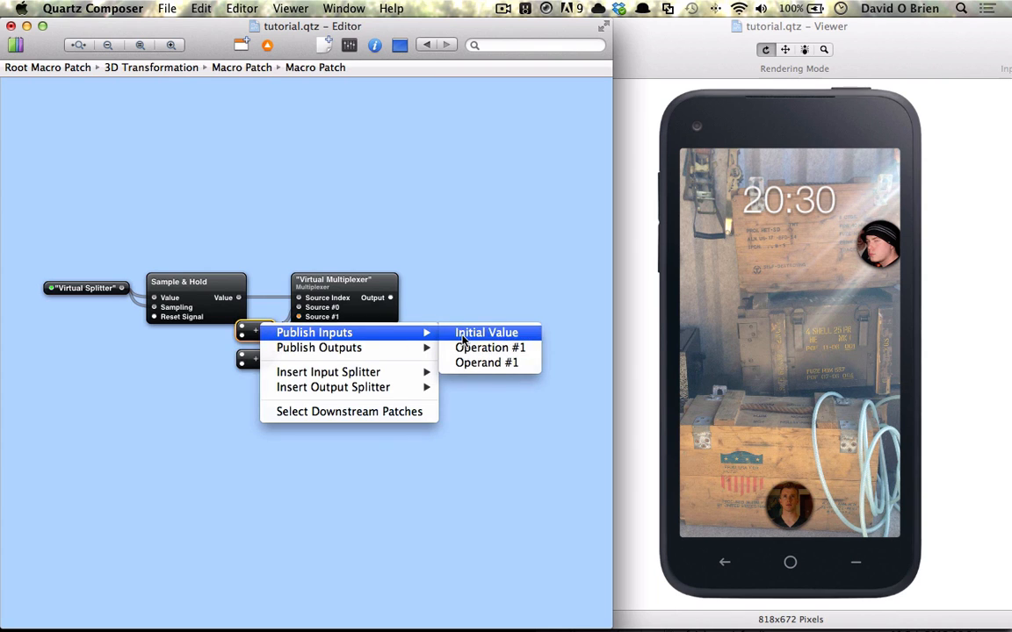
left_click(459, 332)
key("Return")
right_click(268, 360)
mouse_move(316, 361)
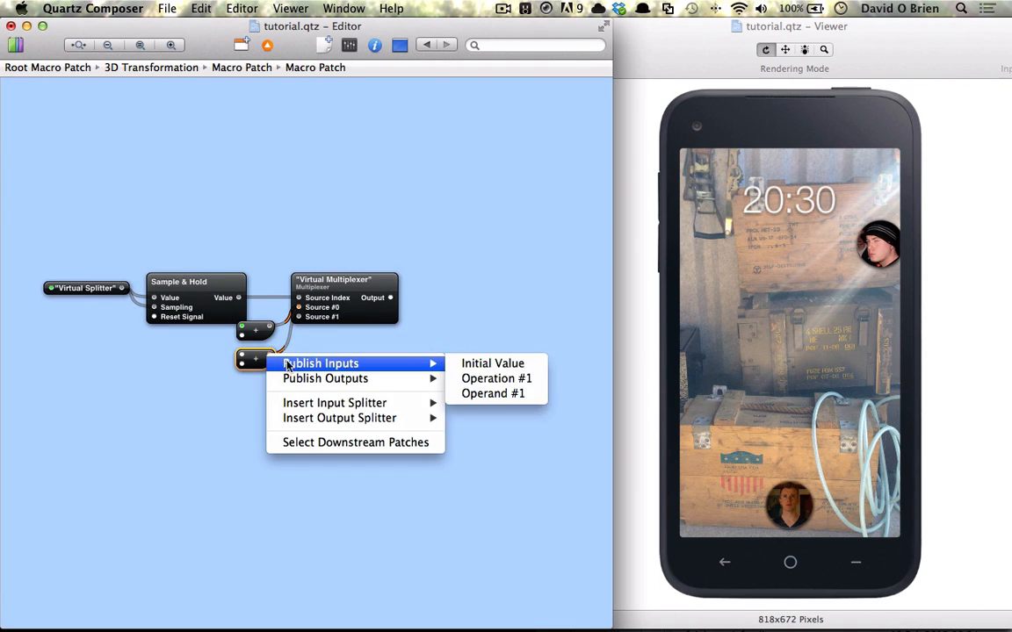
left_click(481, 361)
key("Return")
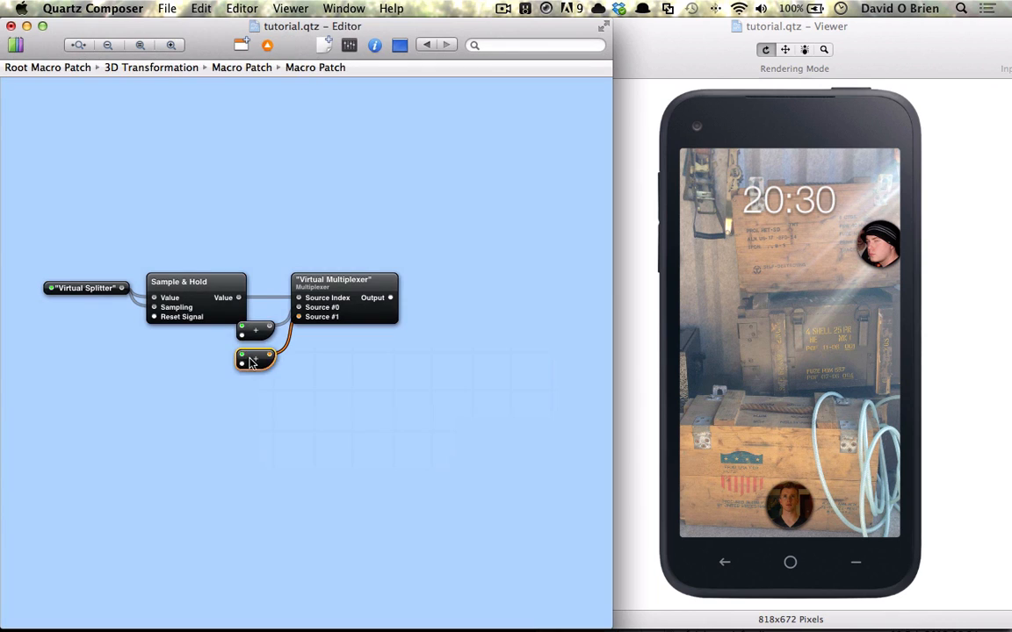
Copy the x spring Macro Patch from the parent level and paste it inside the new Macro Patch.
scroll(360, 317, "right", 3)
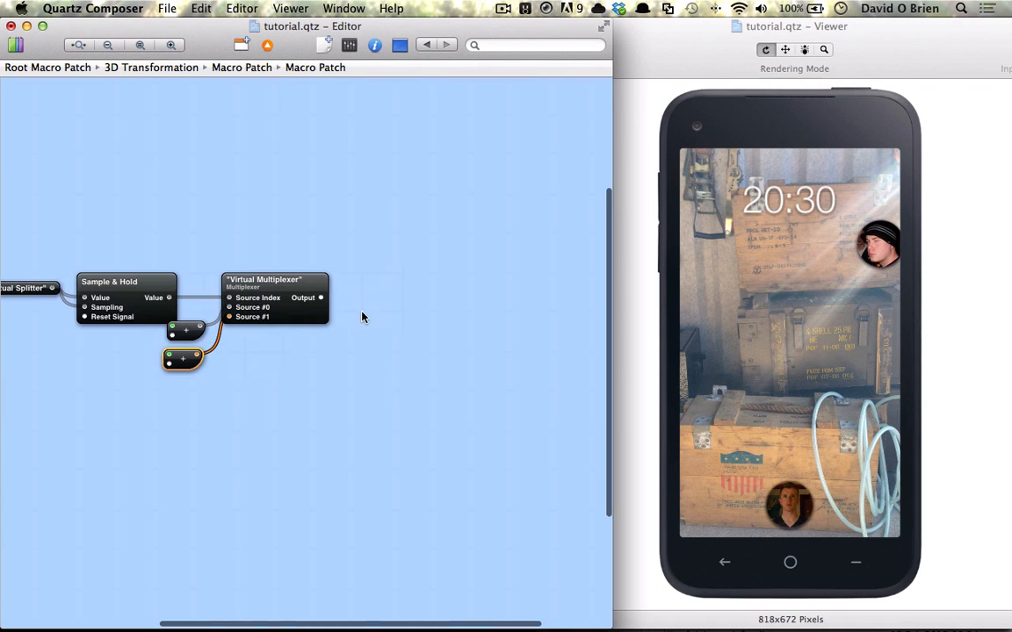
left_click(244, 67)
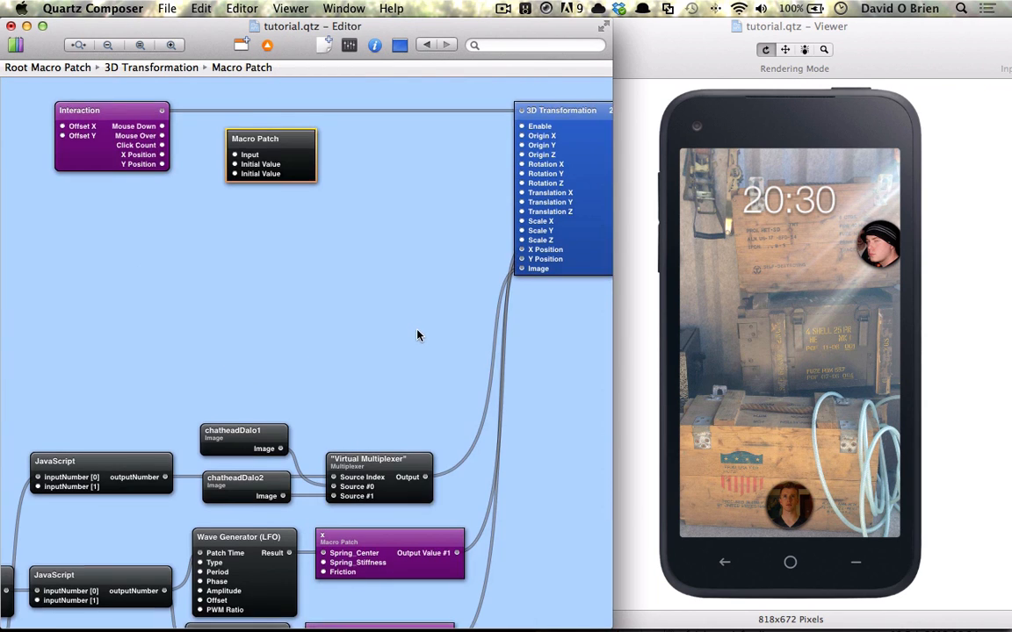
scroll(376, 296, "down", 3)
left_click(401, 498)
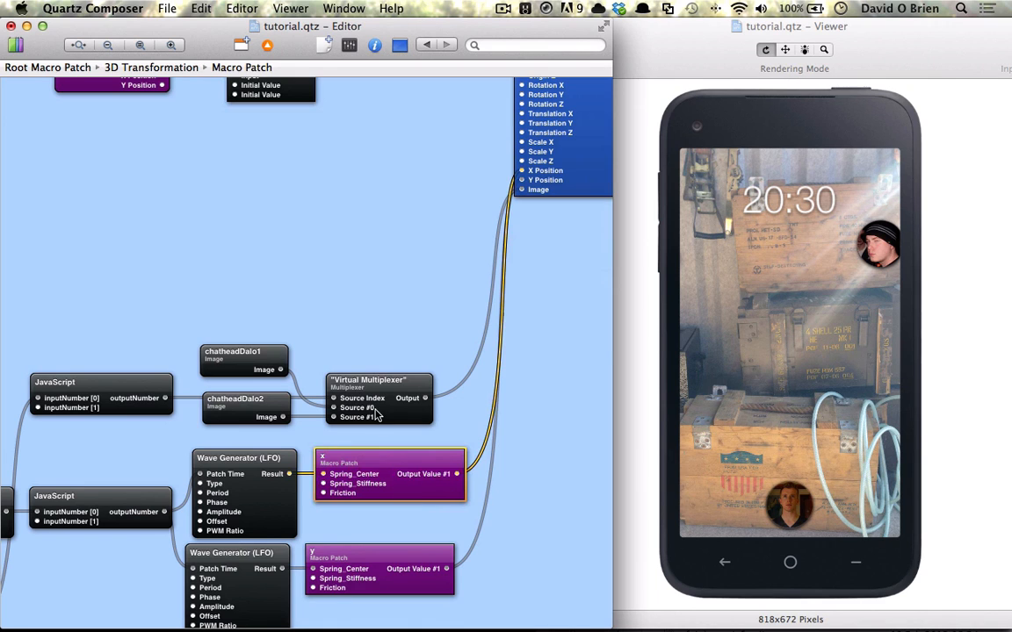
scroll(351, 308, "up", 5)
double_click(246, 206)
key("super+v")
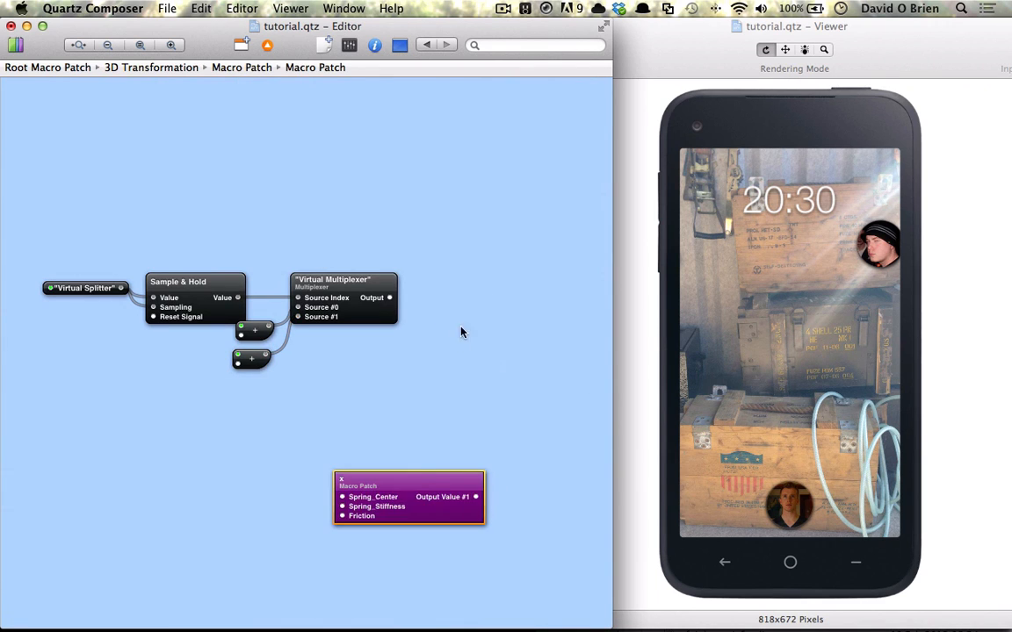
Move the pasted x macro beside the Multiplexer and connect the Multiplexer's Output to its Spring_Center.
left_click_drag(406, 508, 498, 305)
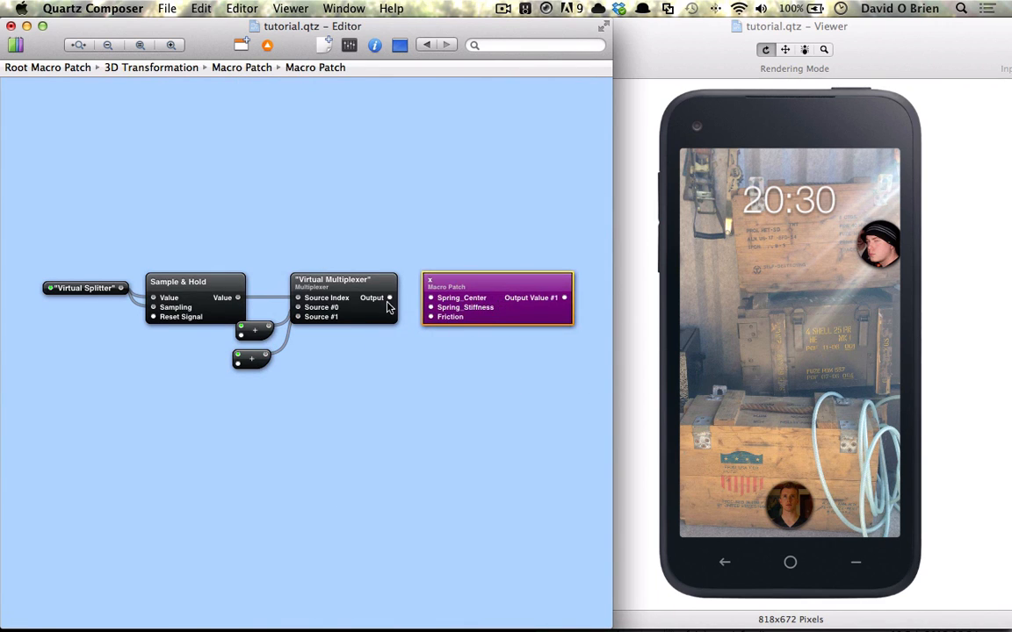
left_click_drag(389, 298, 428, 299)
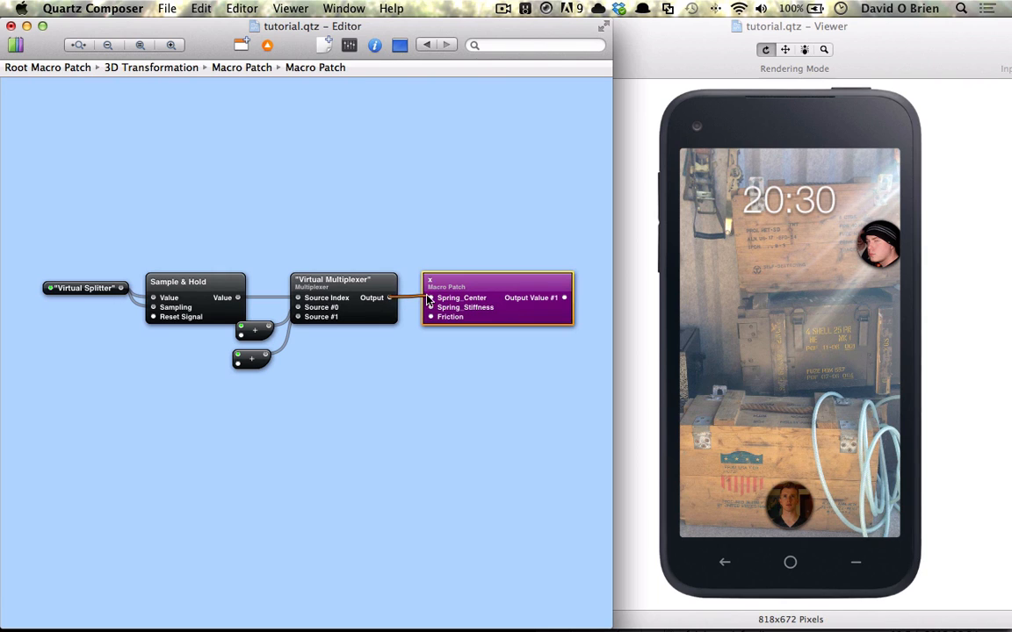
Publish the x macro's Spring_Stiffness and Friction inputs.
right_click(478, 307)
mouse_move(530, 383)
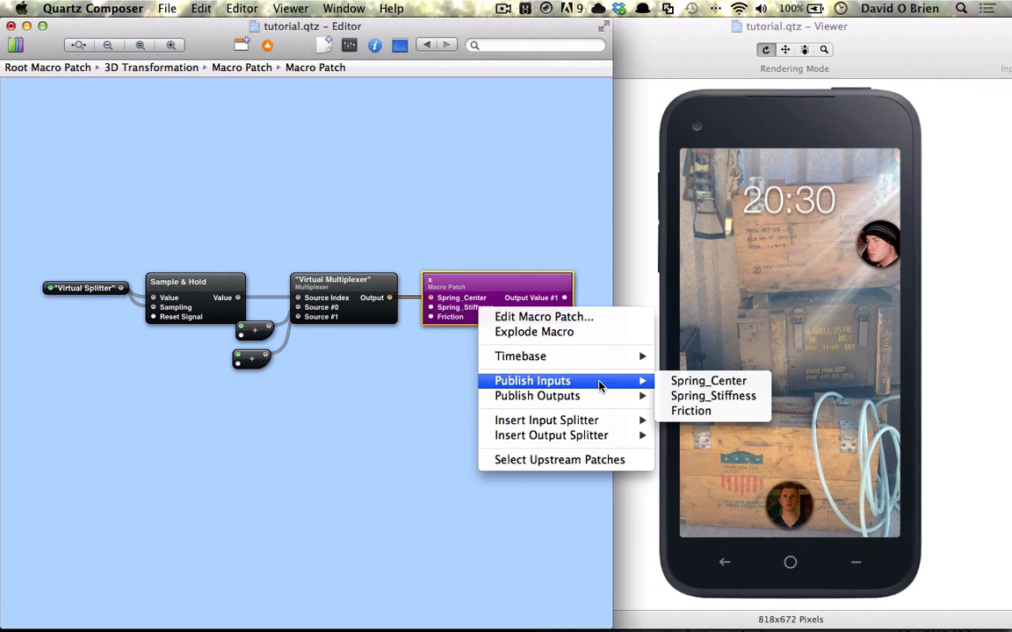
left_click(692, 397)
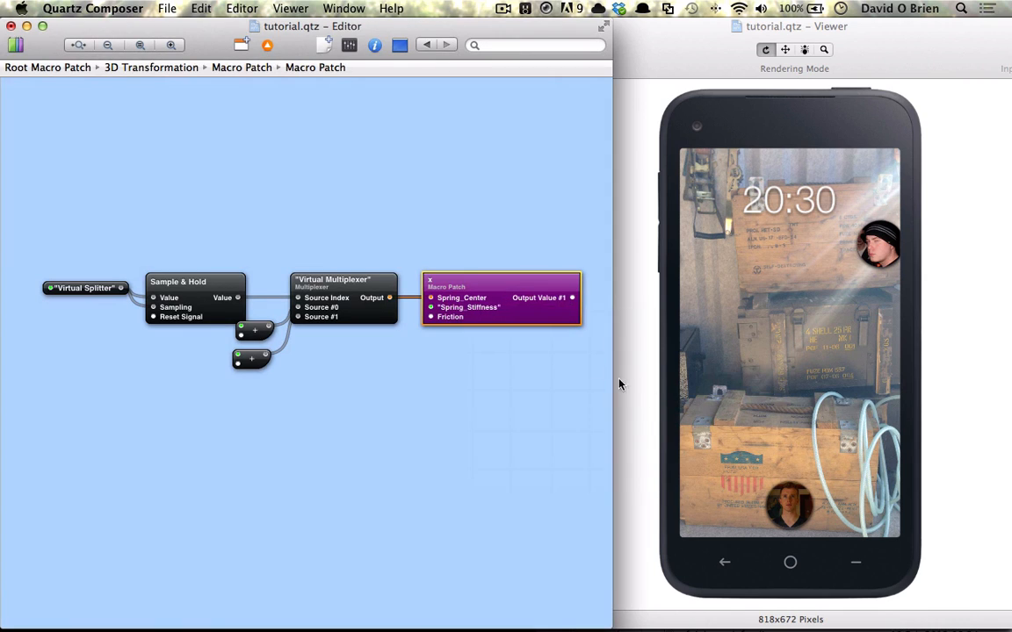
right_click(488, 311)
mouse_move(550, 384)
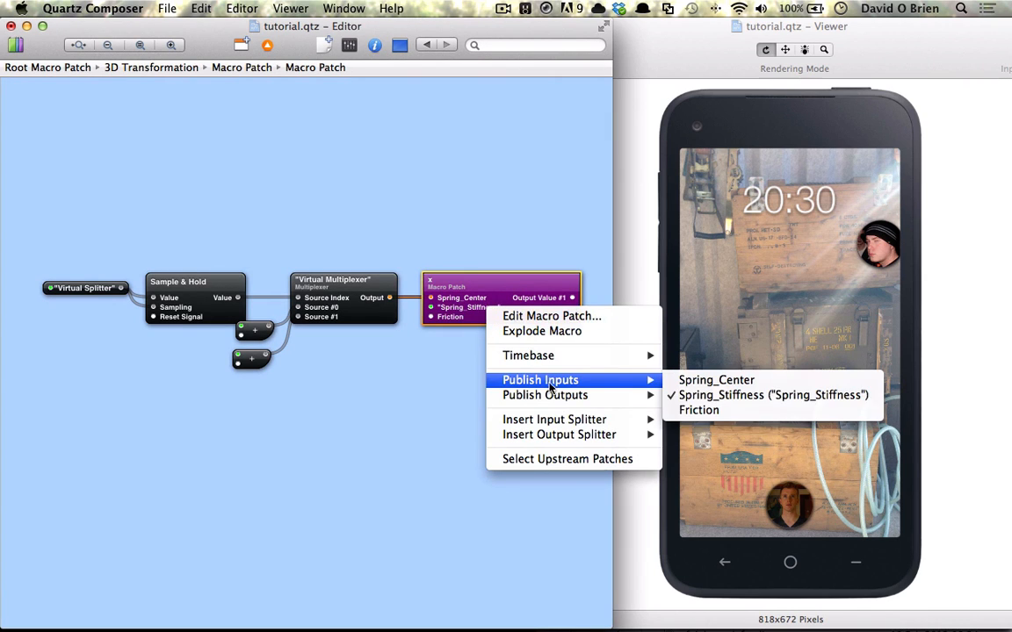
left_click(696, 410)
Publish the x macro's Output Value #1 output.
right_click(542, 318)
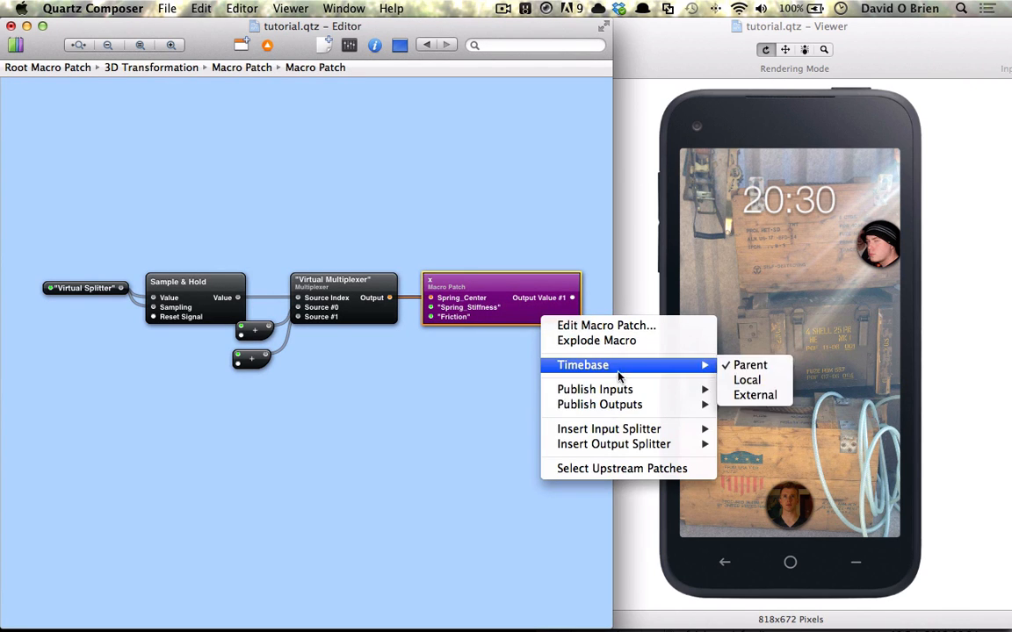
mouse_move(668, 405)
left_click(742, 405)
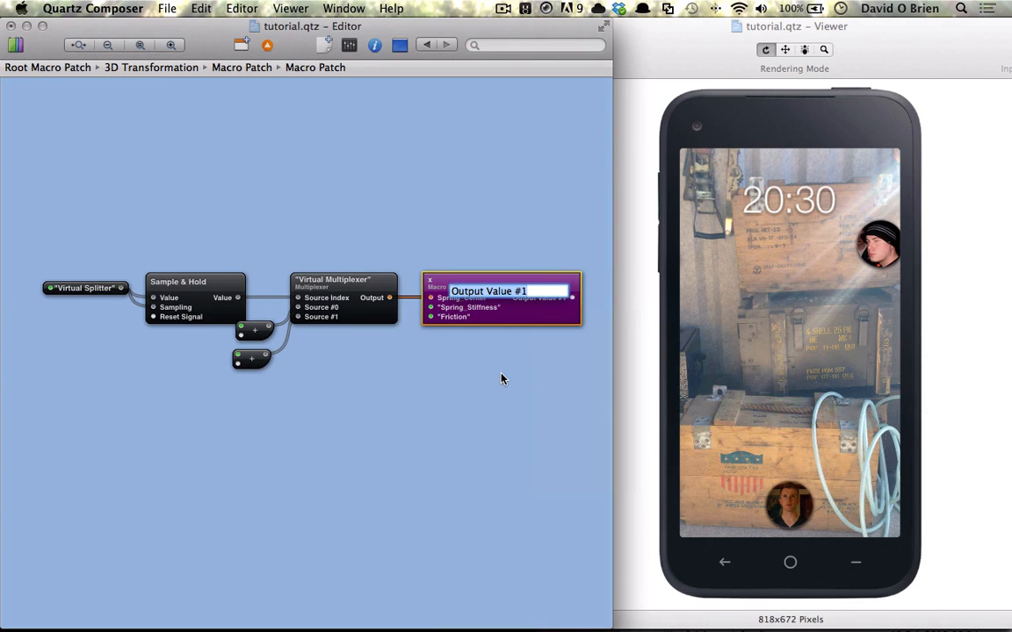
key("Return")
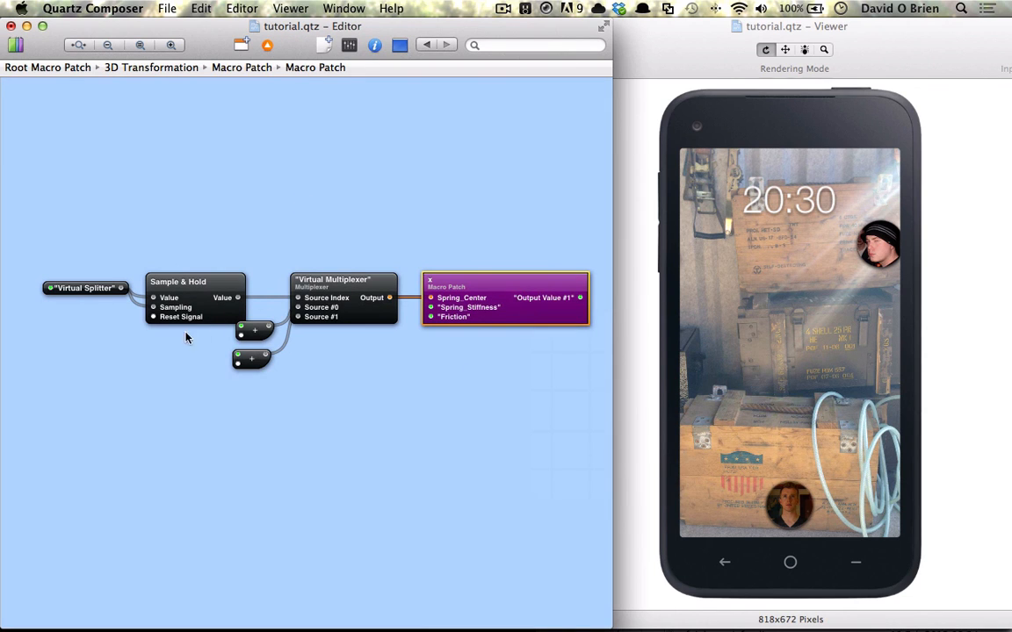
Publish the Sample & Hold patch's Reset Signal input.
right_click(181, 308)
mouse_move(235, 356)
mouse_move(268, 340)
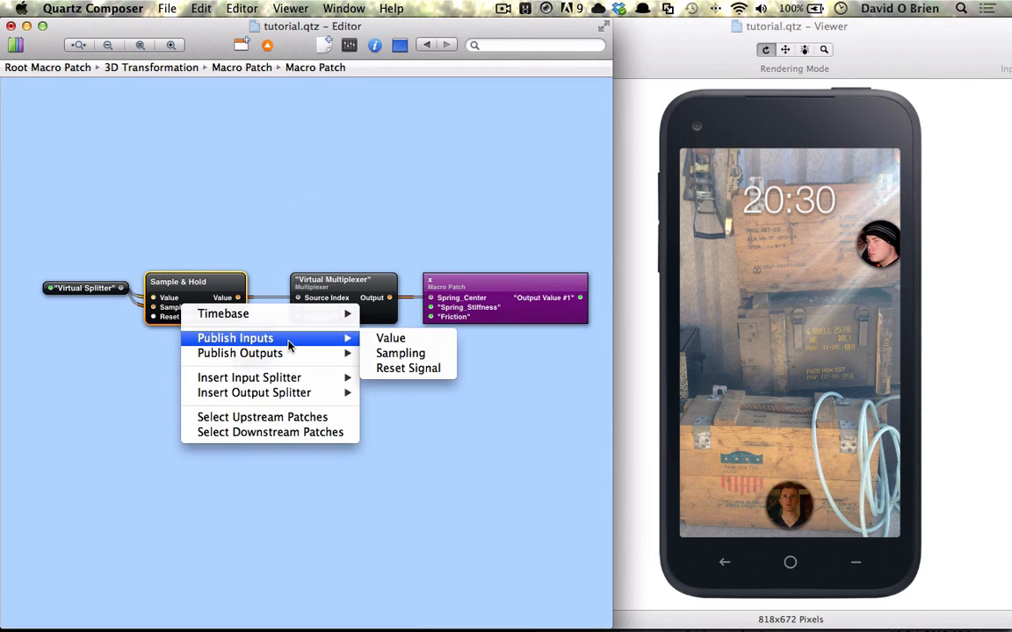
left_click(408, 368)
key("Return")
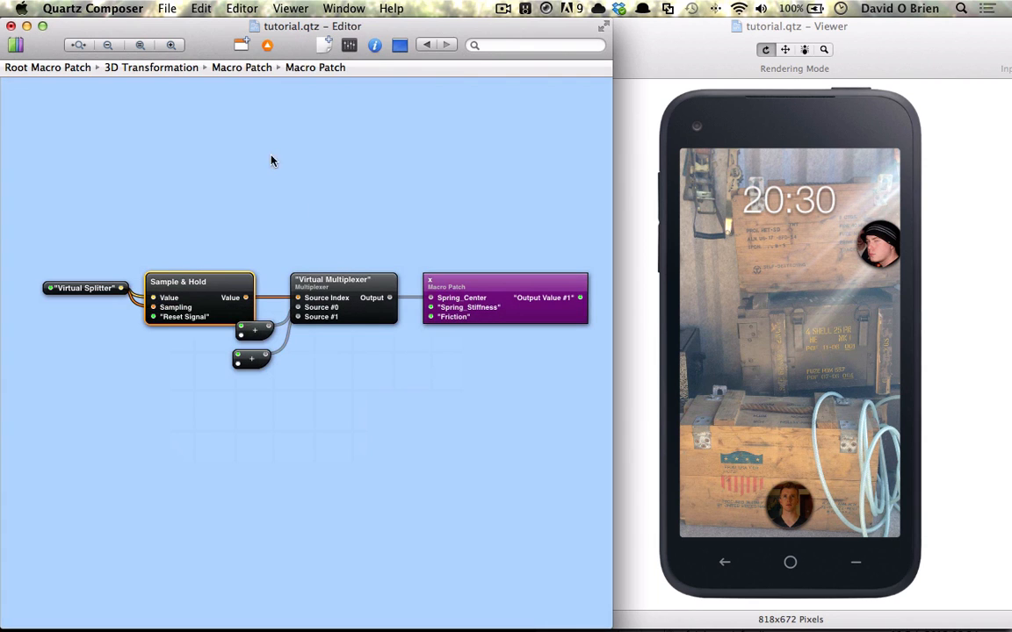
Return to the parent patch and connect the Interaction patch's Mouse Down to the Macro Patch's Input.
left_click(241, 45)
scroll(322, 238, "up", 5)
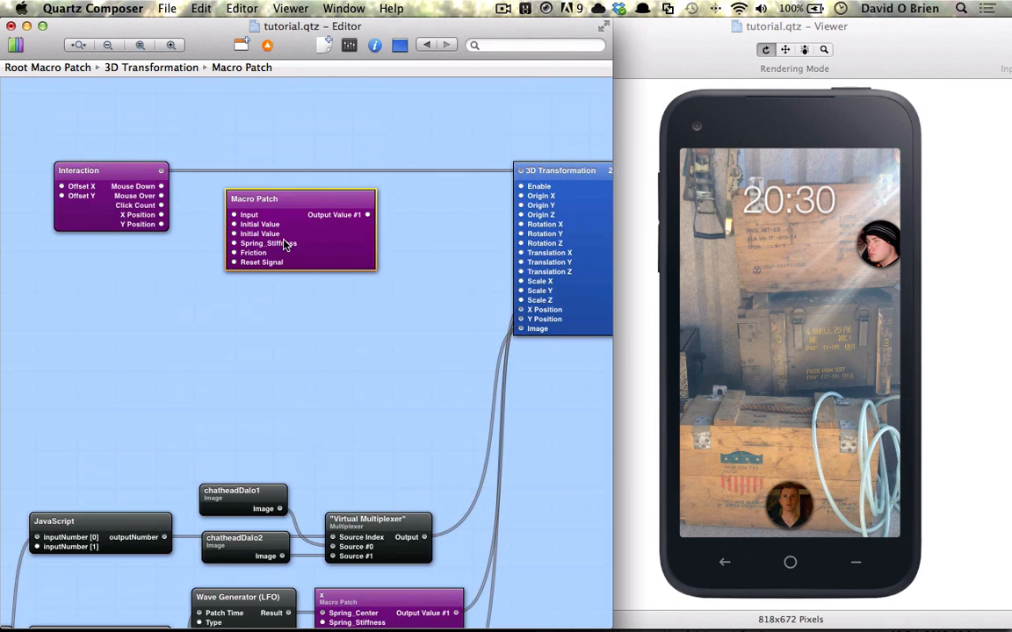
scroll(286, 245, "right", 3)
left_click_drag(263, 230, 268, 220)
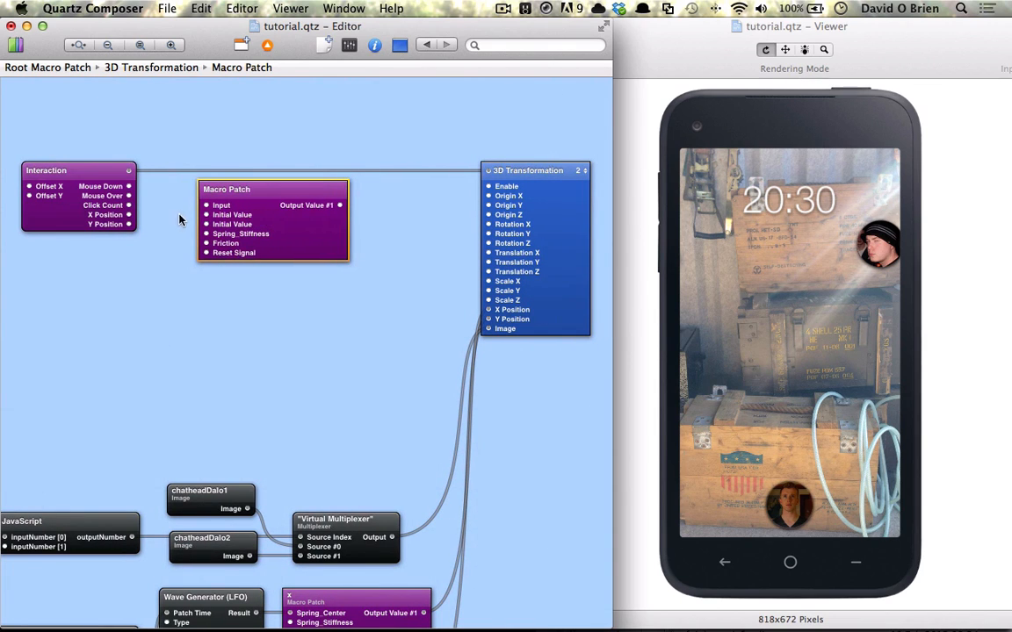
left_click_drag(128, 187, 207, 204)
Connect the Macro Patch's Output Value #1 to the 3D Transformation's Translation X.
double_click(333, 226)
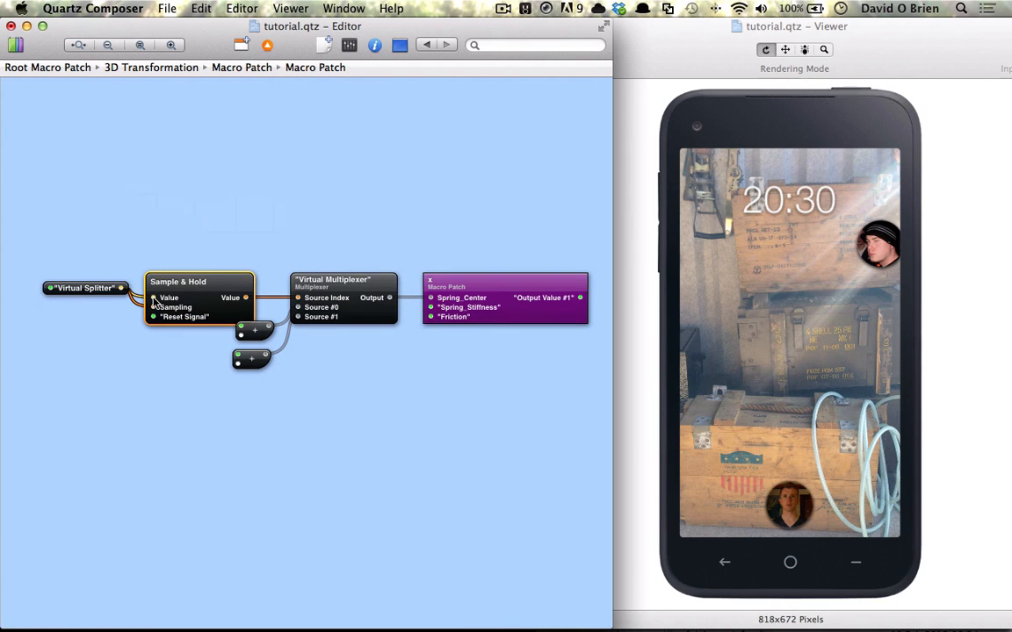
left_click(241, 44)
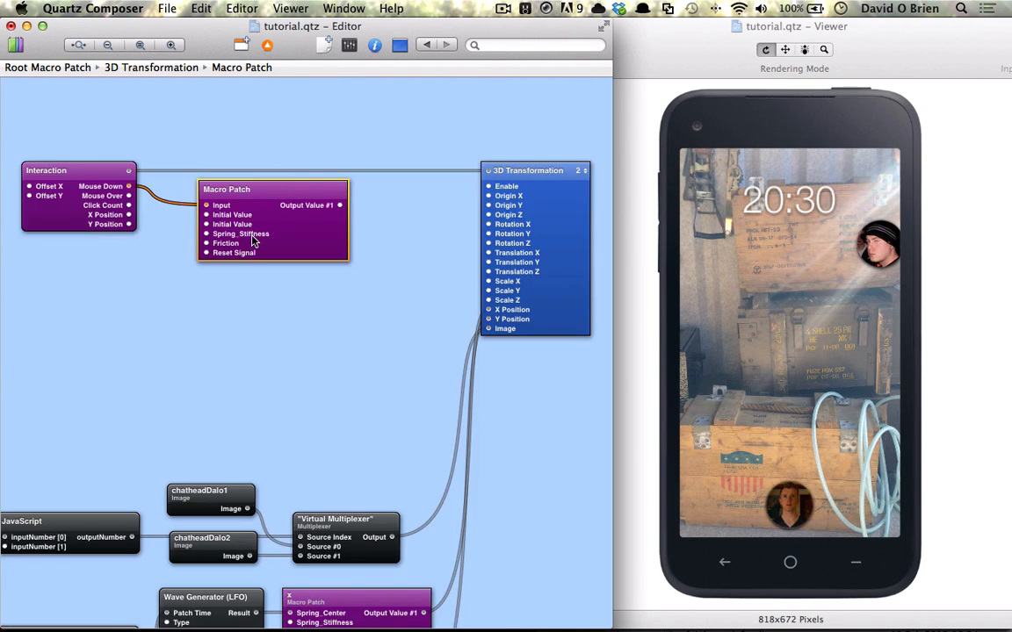
left_click_drag(341, 205, 483, 253)
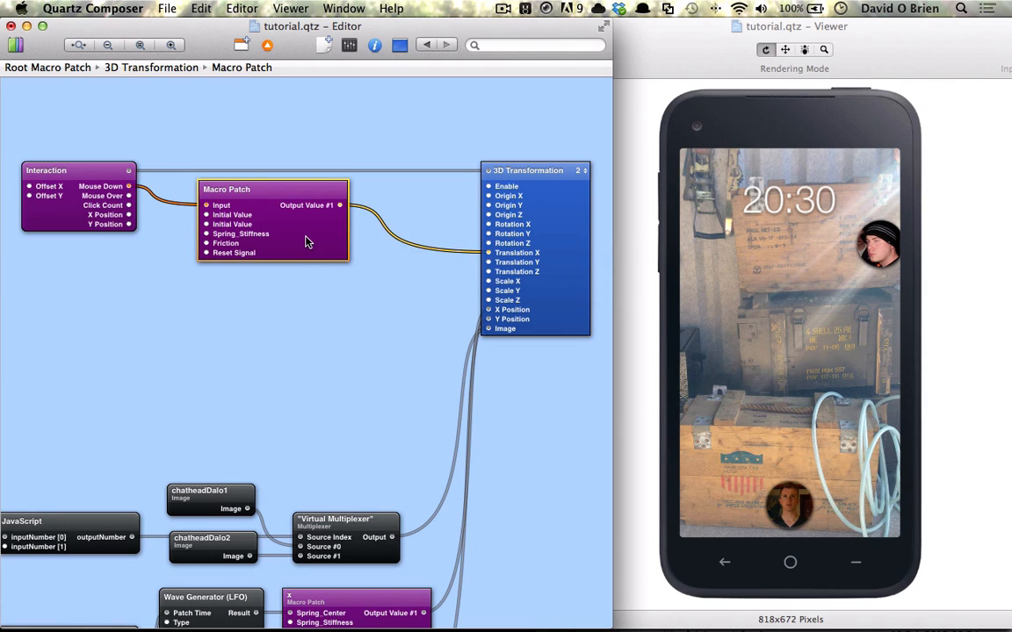
Set the Macro Patch's second Initial Value to -0.03 in its input parameters.
key("super+i")
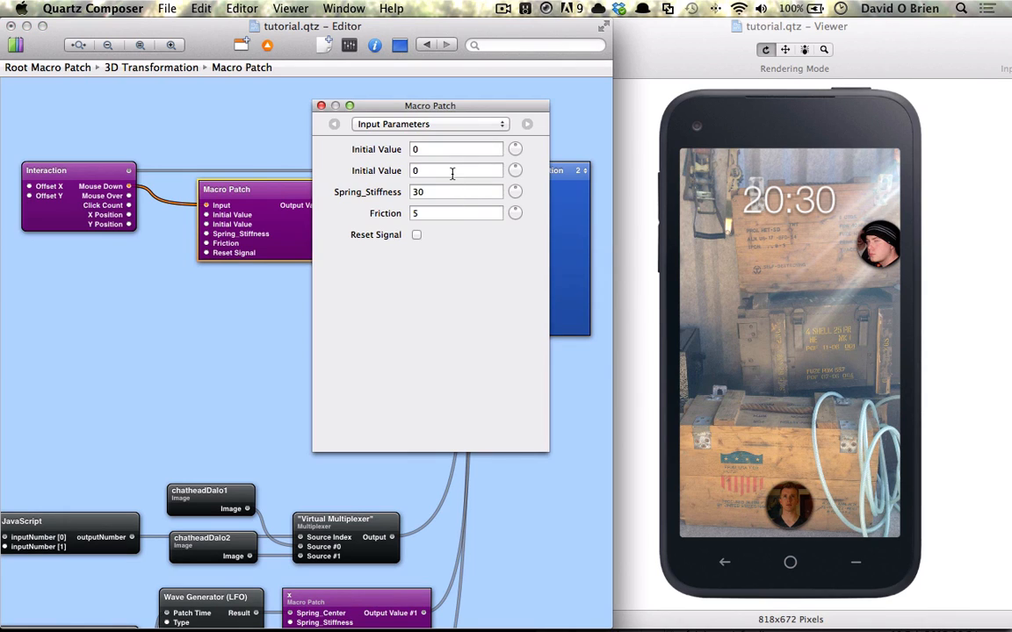
left_click(449, 169)
double_click(272, 227)
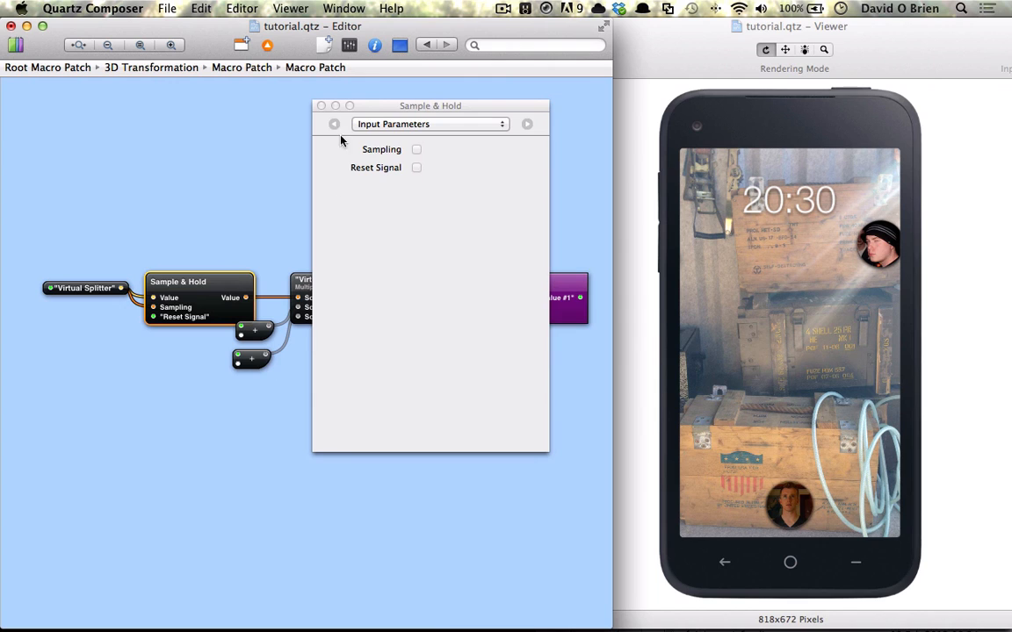
left_click_drag(384, 106, 446, 109)
left_click(250, 67)
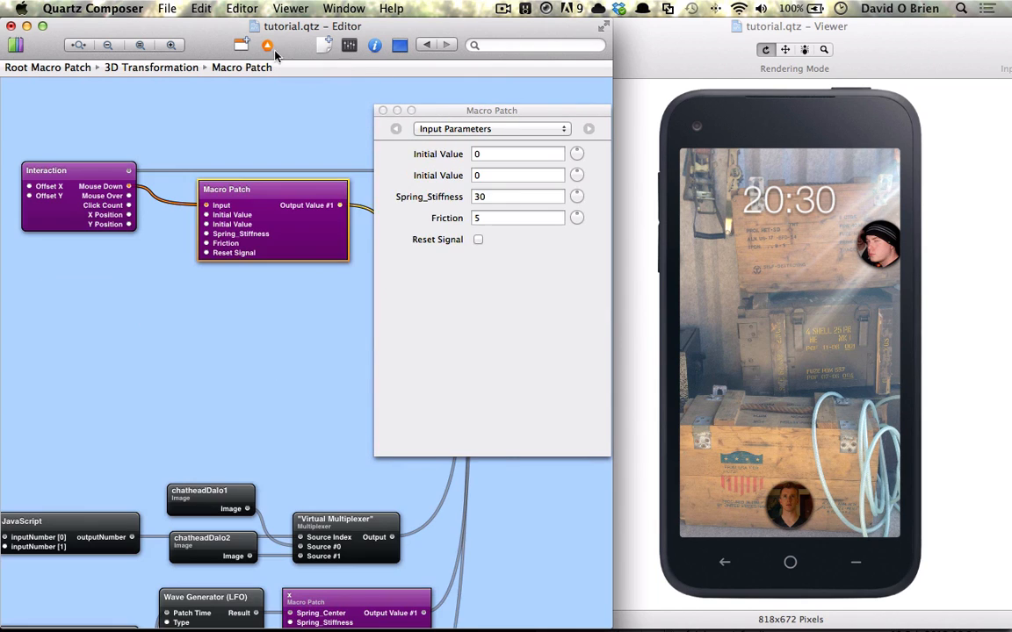
left_click(502, 177)
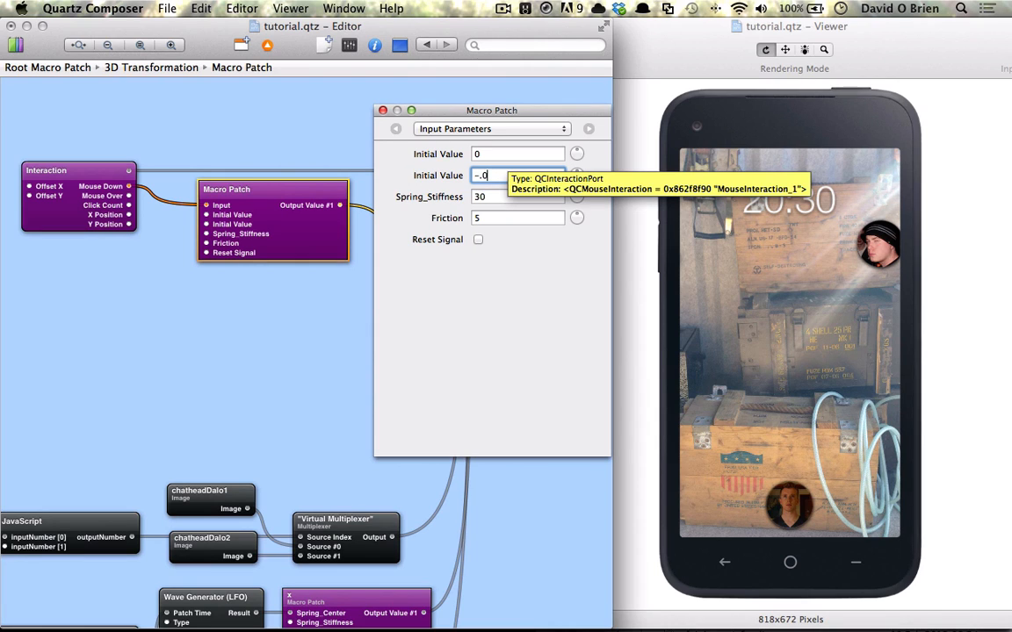
key("Return")
left_click(382, 110)
Tap the chathead in the Viewer to test it, and rename the Macro Patch as x.
left_click_drag(895, 253, 867, 250)
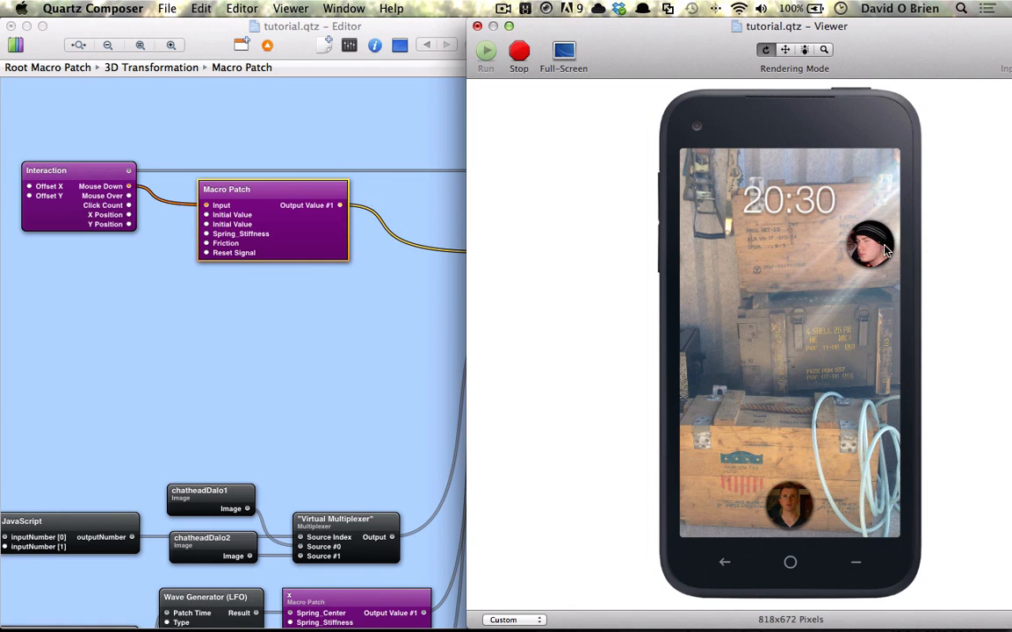
left_click(244, 204)
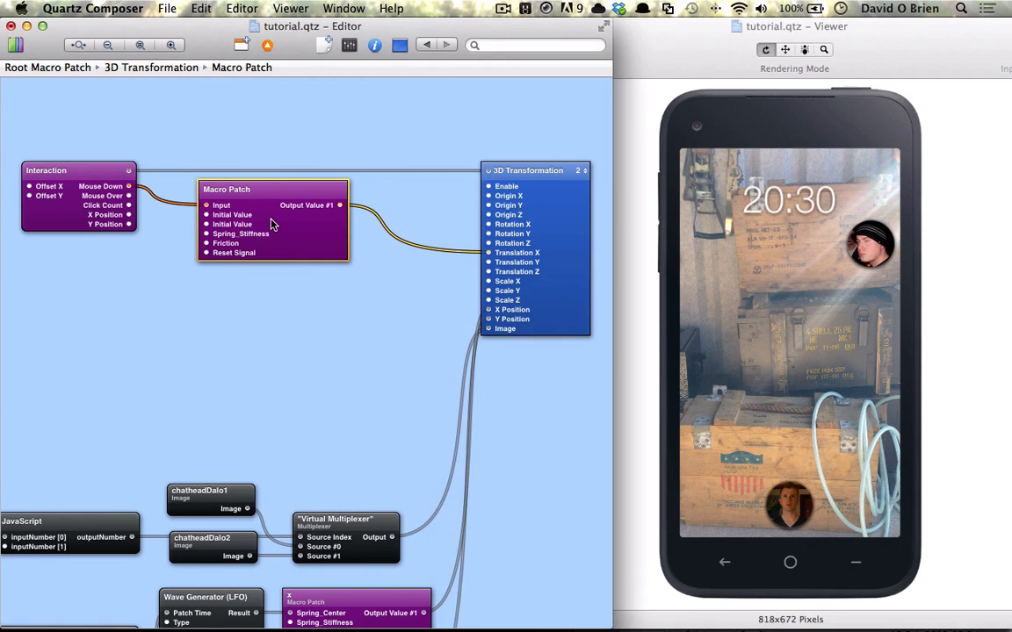
left_click_drag(271, 216, 265, 208)
double_click(227, 181)
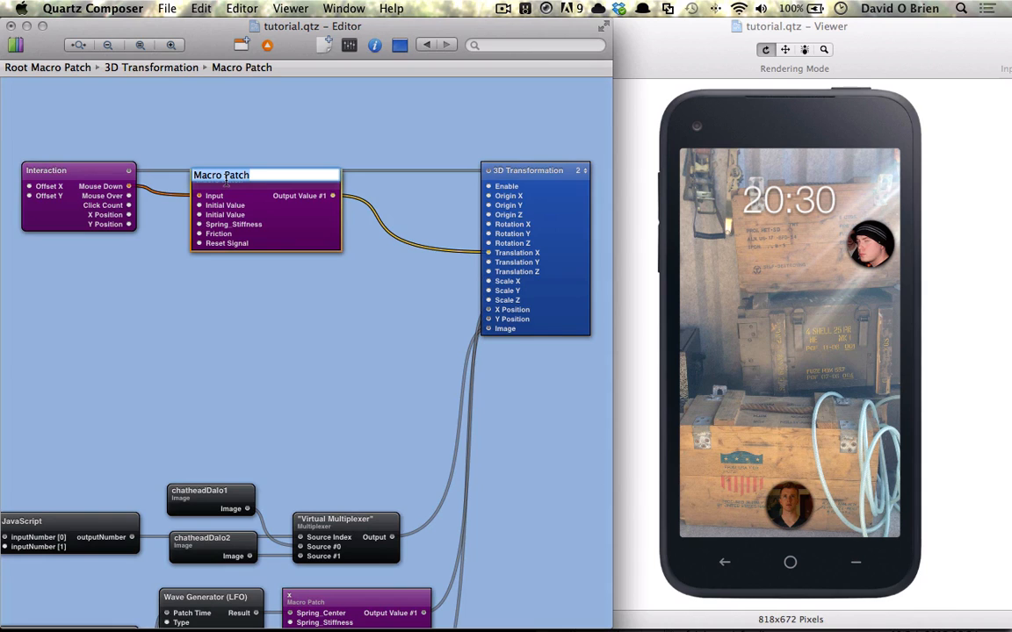
type("x")
key("Return")
Duplicate the x macro below the original and rename the copy as y.
left_click_drag(210, 203, 208, 289)
left_click_drag(234, 216, 230, 169)
left_click_drag(228, 285, 225, 249)
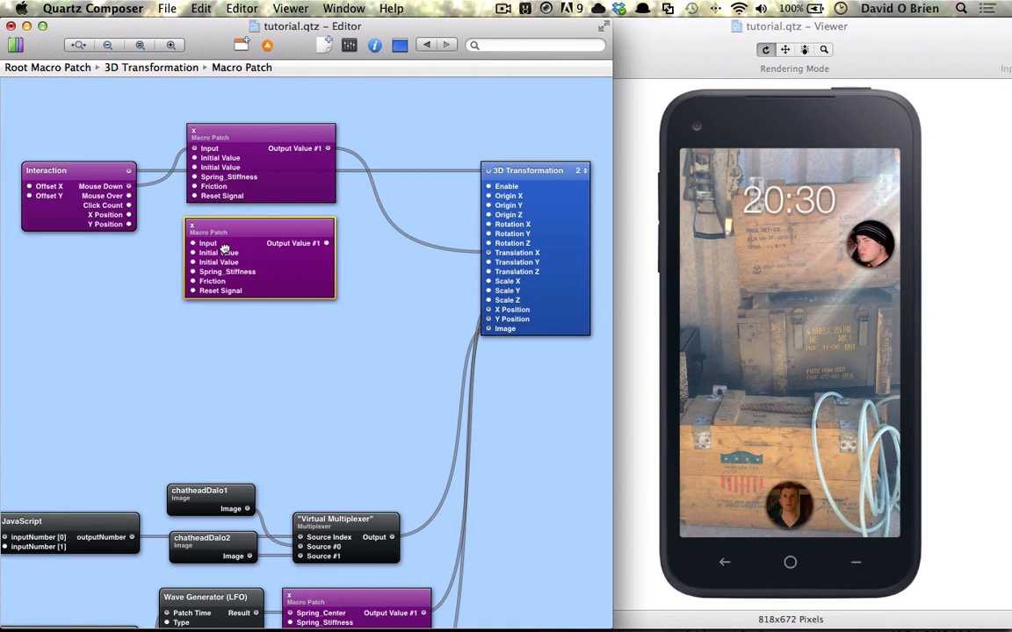
double_click(189, 223)
type("y")
key("Return")
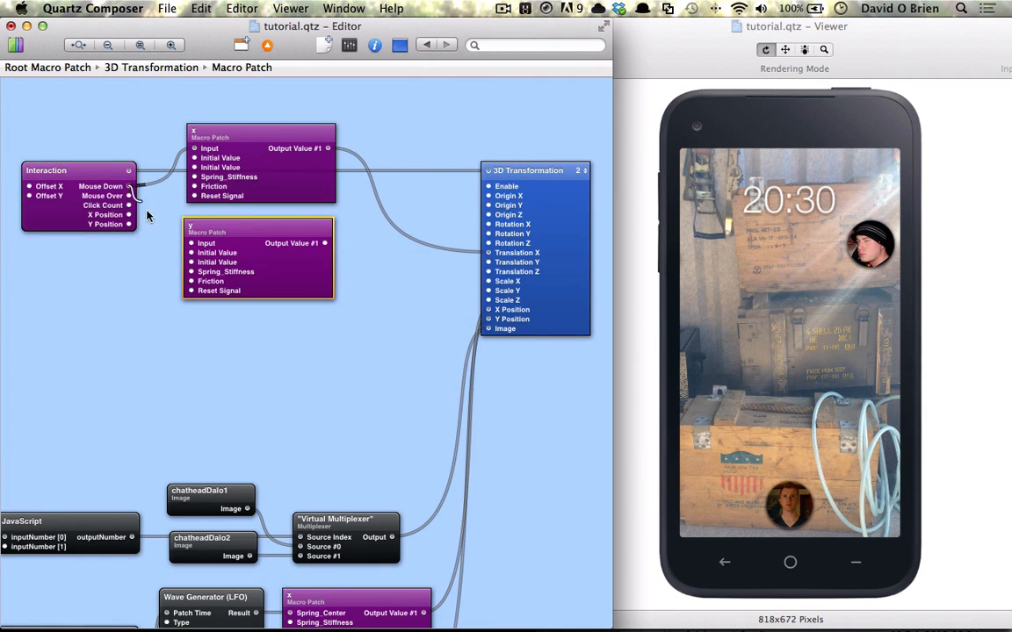
Connect Mouse Down to the y macro's Input and its Output Value #1 to Translation Y.
left_click_drag(130, 187, 176, 245)
left_click_drag(327, 243, 488, 263)
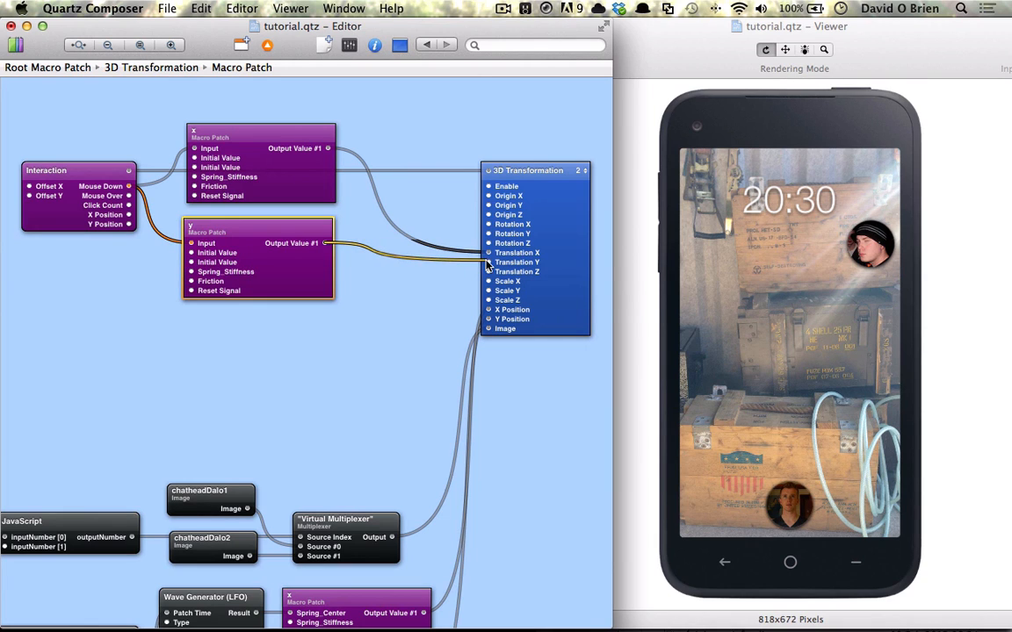
Set the y macro's second Initial Value to 0.2.
key("super+i")
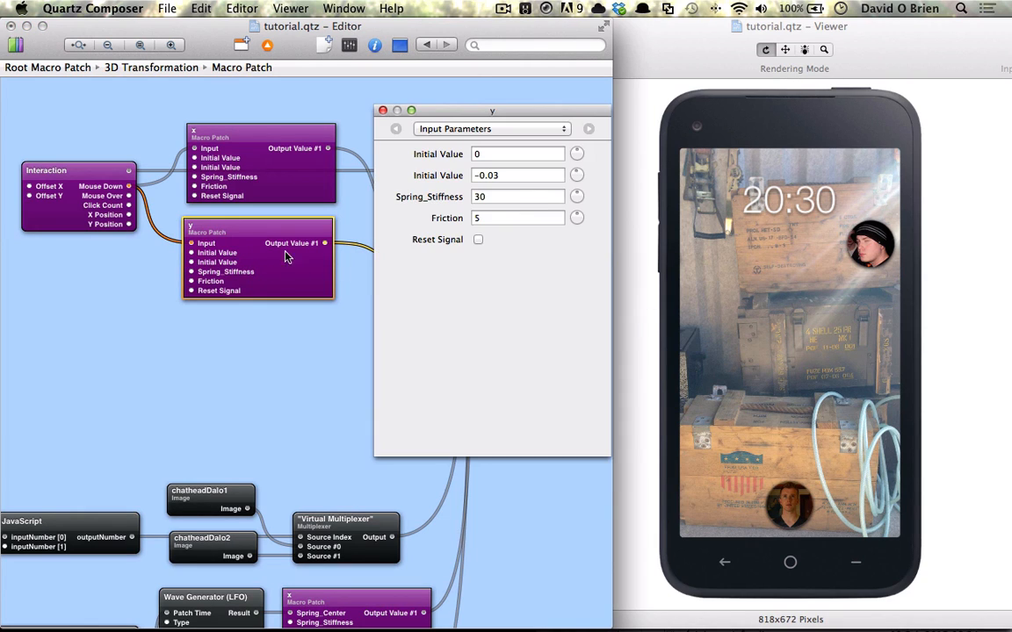
left_click(527, 176)
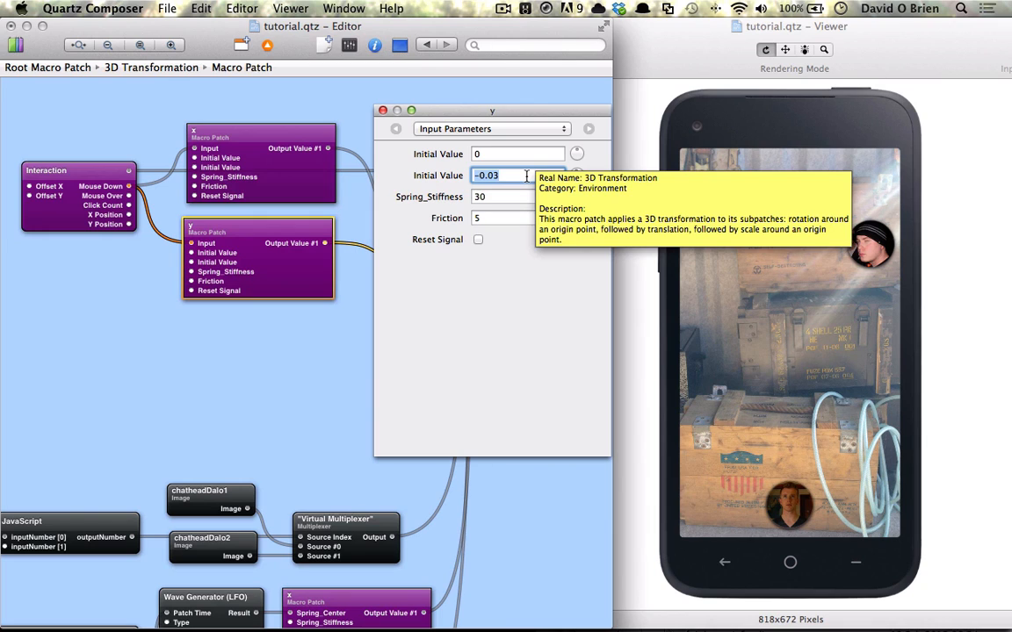
key("BackSpace")
type("0.2")
key("Return")
left_click(383, 111)
Toggle the Reset Signal of the x and y macros and tap the chathead in the Viewer to preview the spring.
left_click(278, 186)
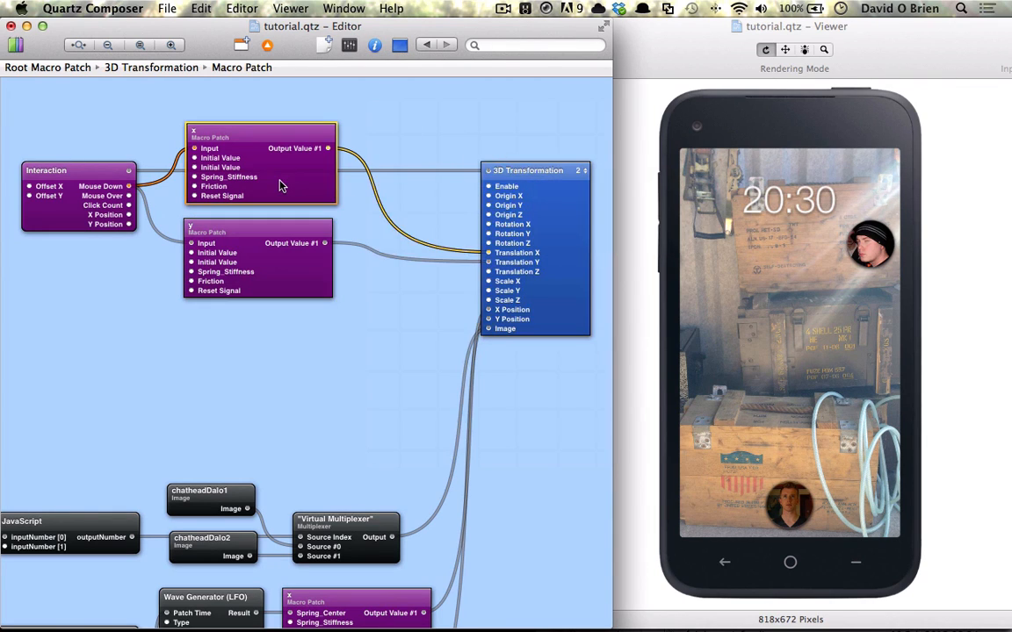
key("super+i")
left_click(477, 240)
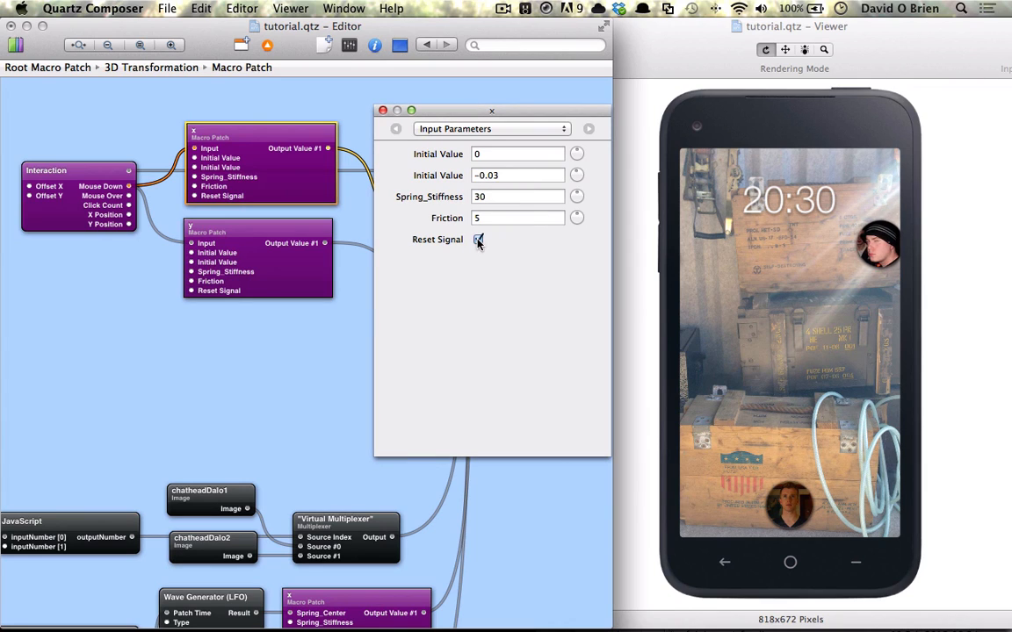
left_click(200, 294)
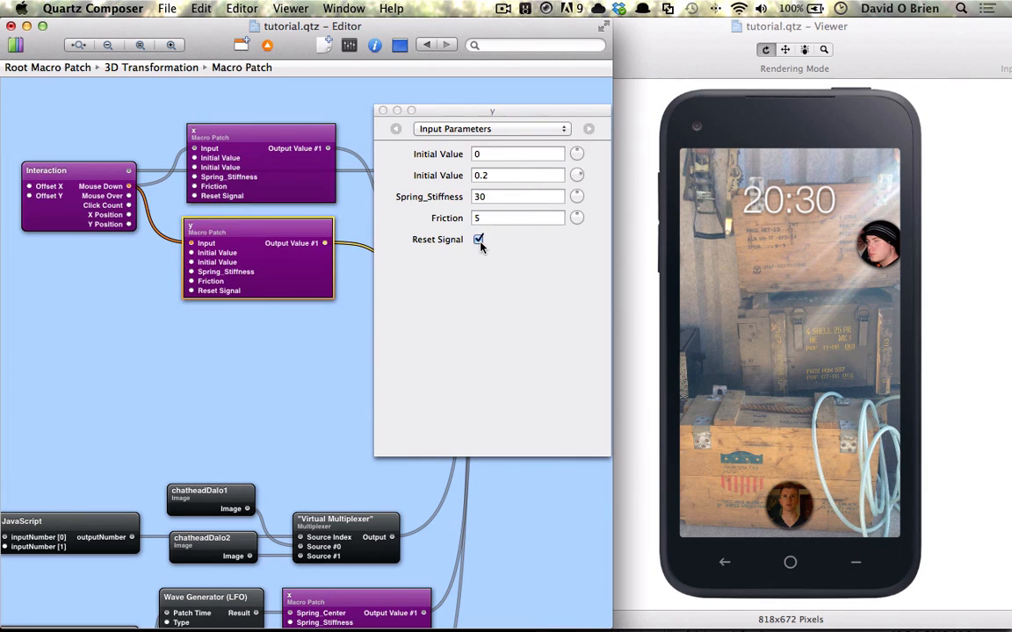
left_click(479, 241)
left_click(383, 110)
left_click(736, 187)
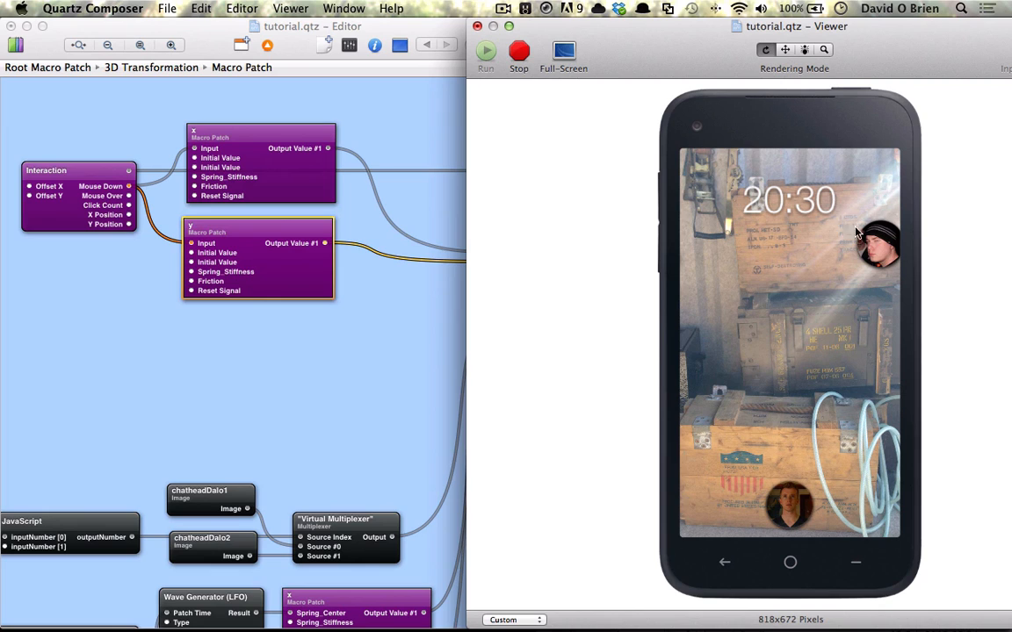
left_click(870, 245)
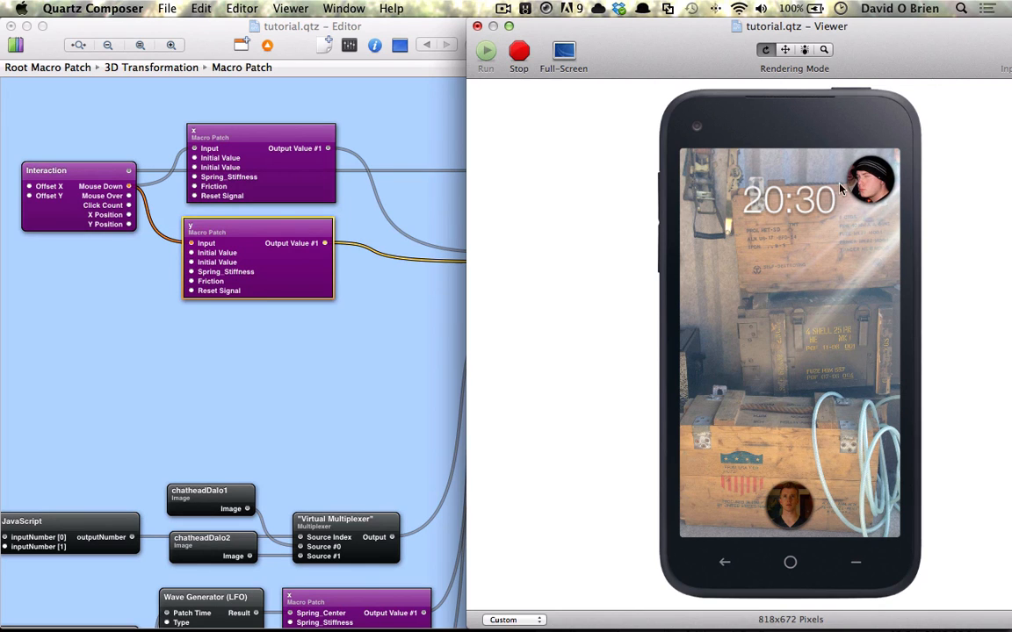
Set the Friction of the x and y macros to 6.
left_click(332, 181)
key("super+i")
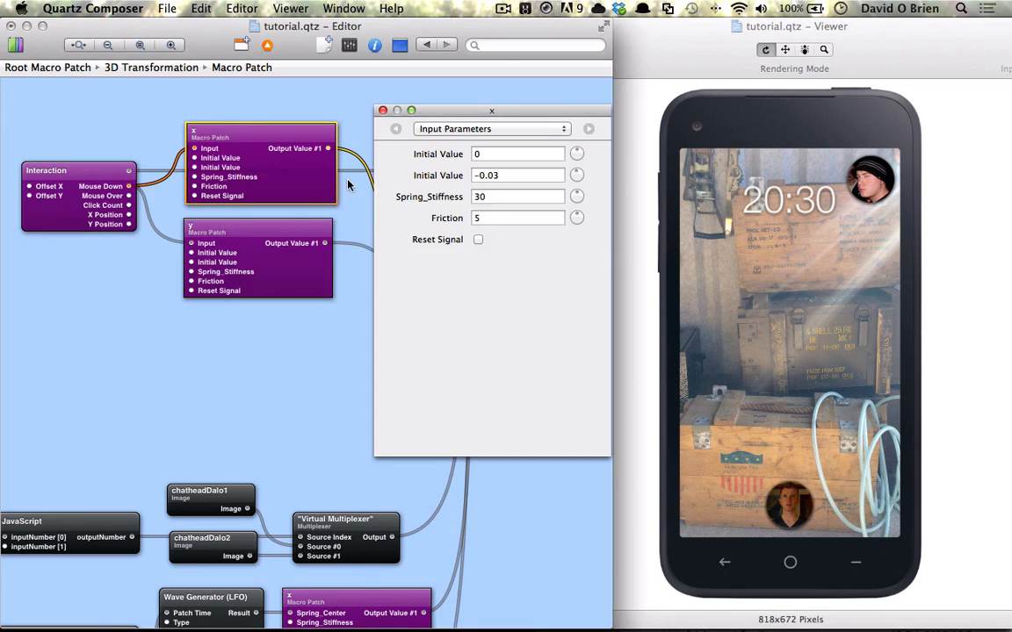
left_click(502, 219)
left_click(305, 255)
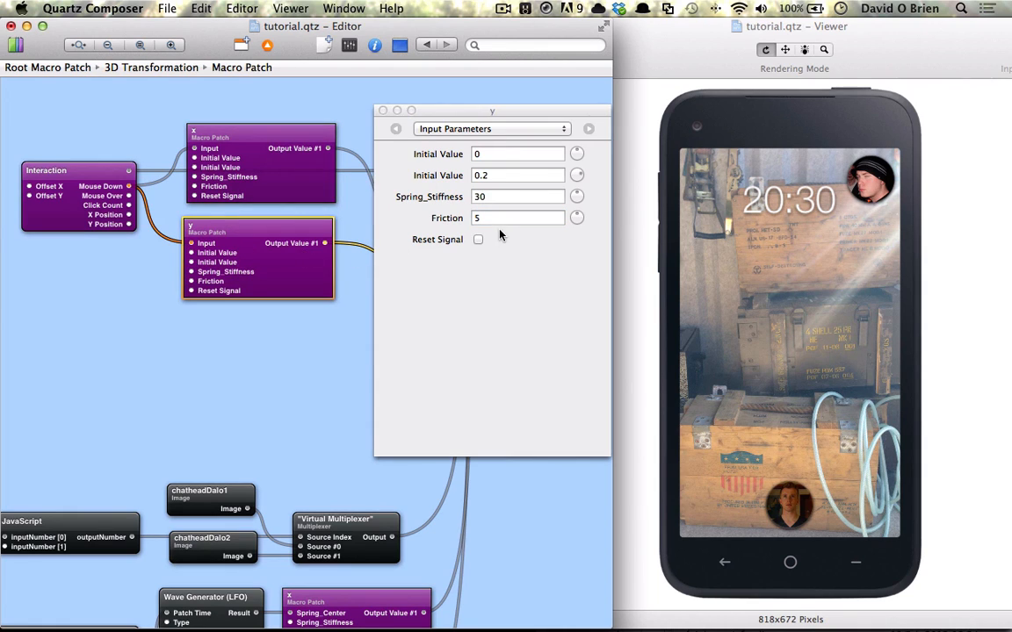
left_click(495, 218)
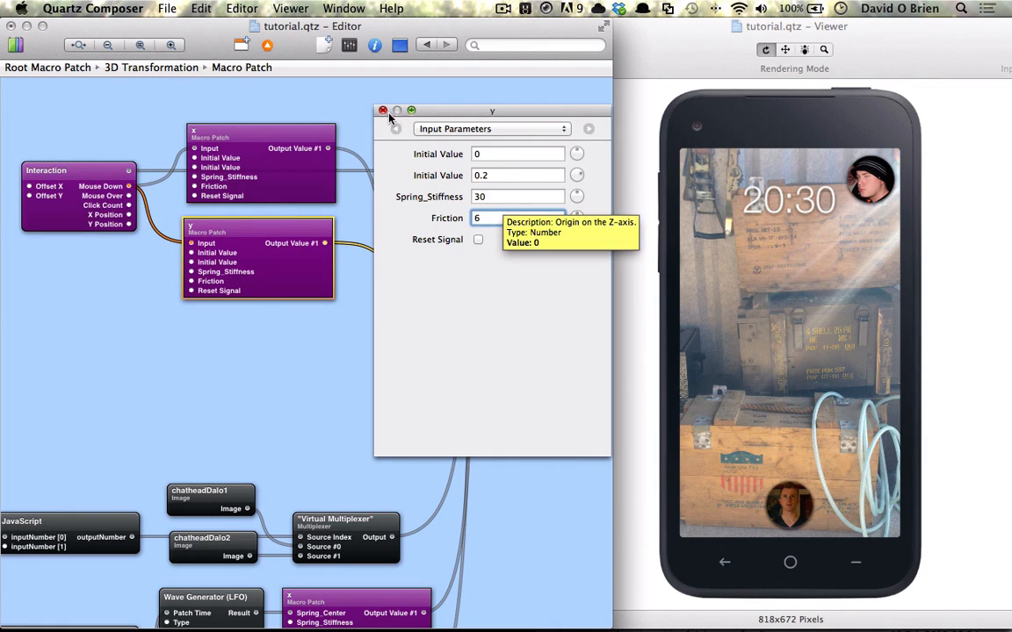
left_click(478, 239)
Toggle the x macro's Reset Signal and tap the chathead in the Viewer to preview the motion.
left_click(310, 194)
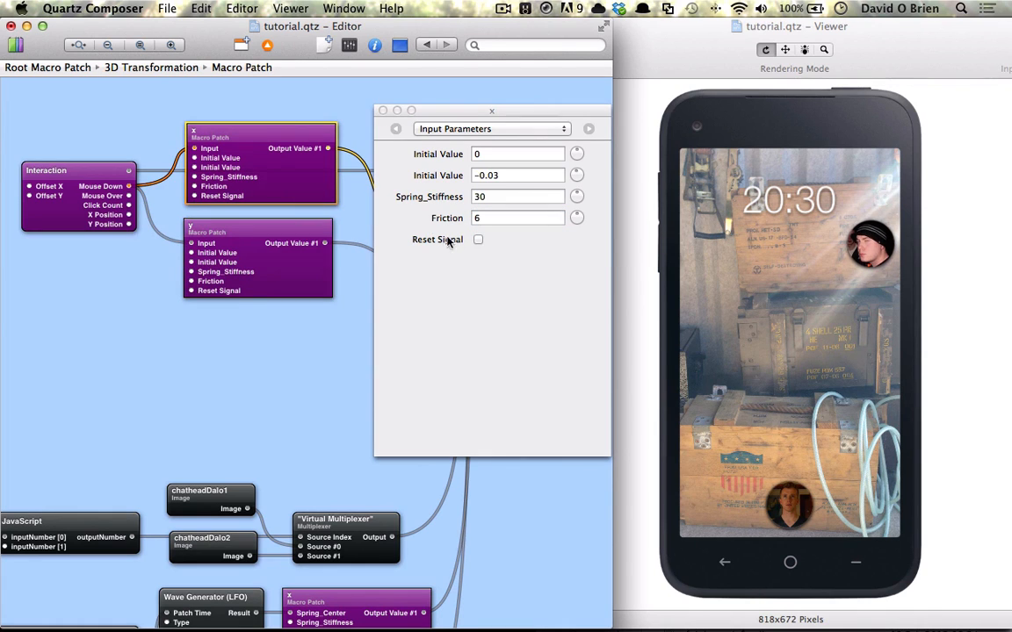
left_click(476, 240)
left_click(924, 249)
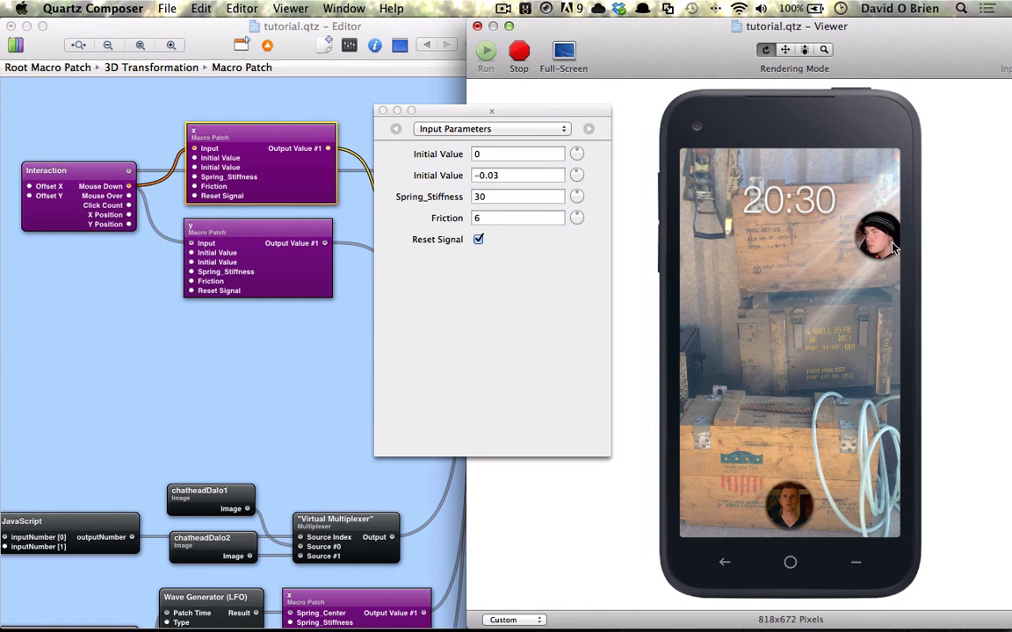
left_click(383, 111)
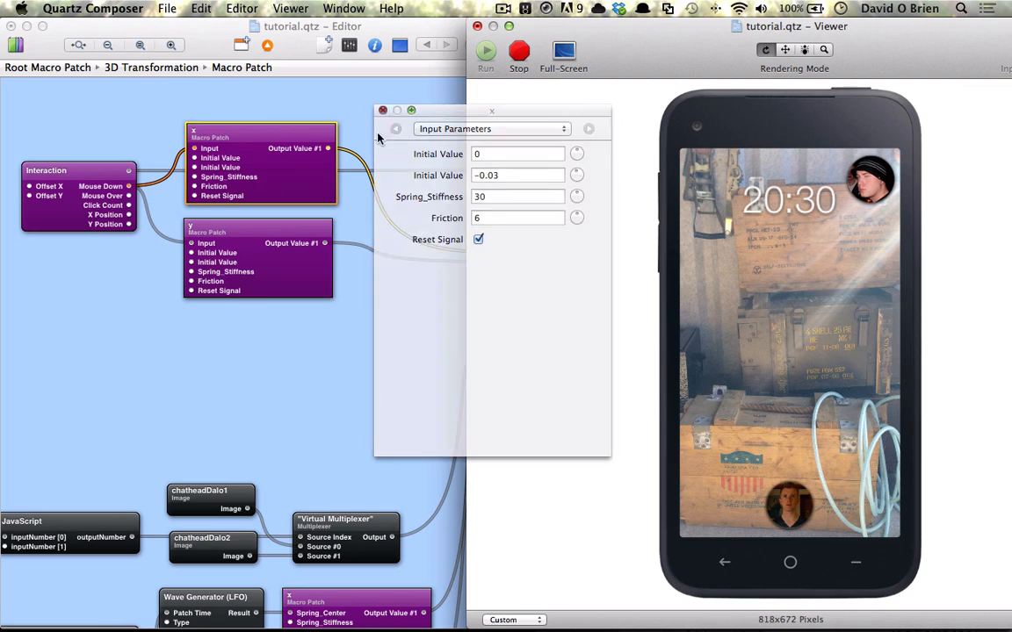
Duplicate the x macro and place the copy above the x and y macros.
left_click(297, 274)
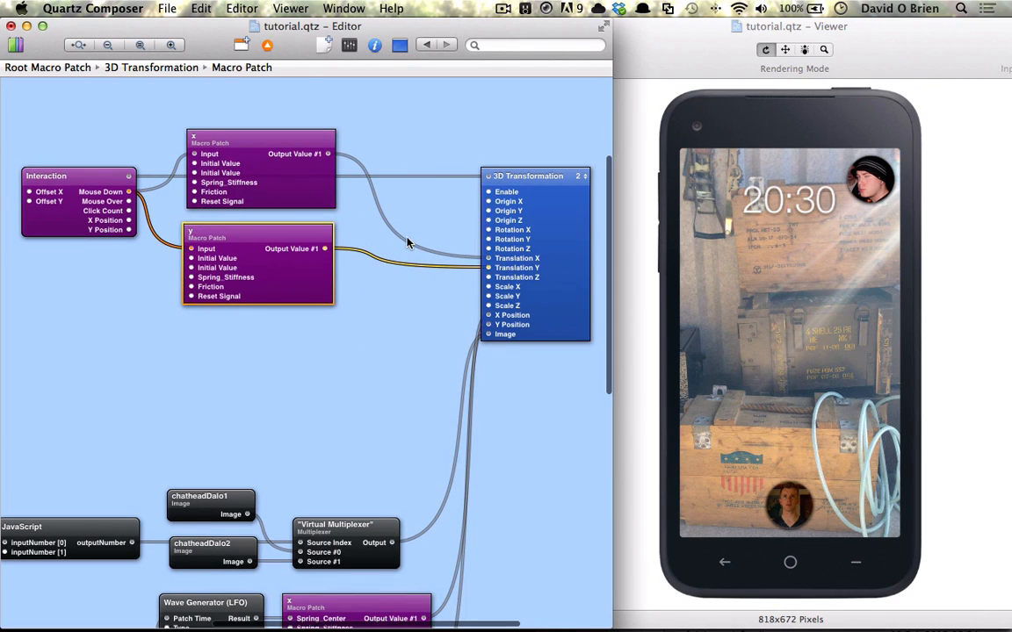
scroll(412, 242, "up", 3)
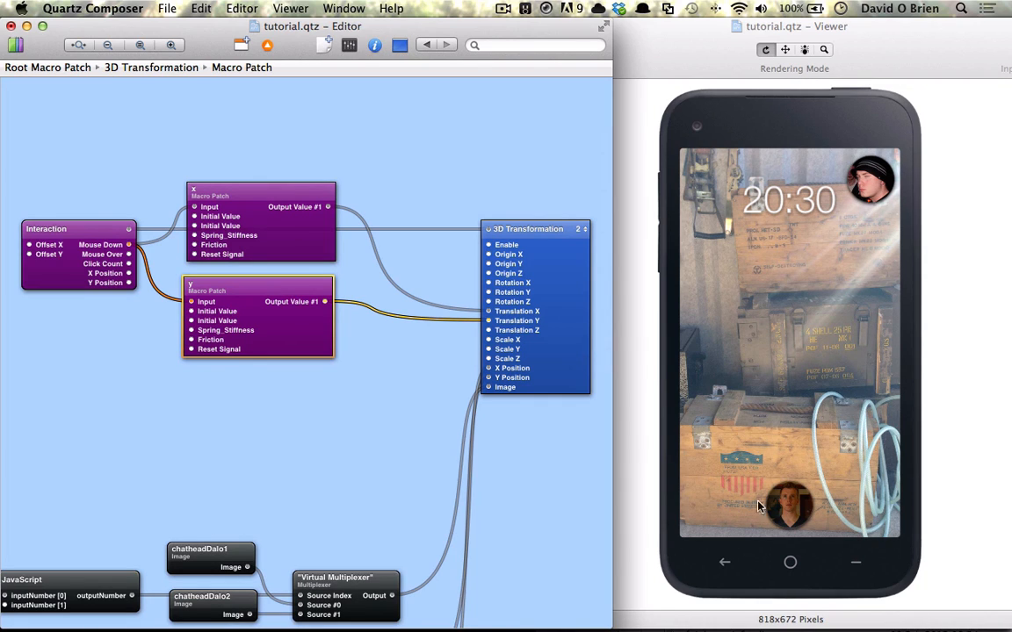
left_click(234, 239)
left_click_drag(302, 235, 250, 147, "alt")
scroll(246, 191, "up", 3)
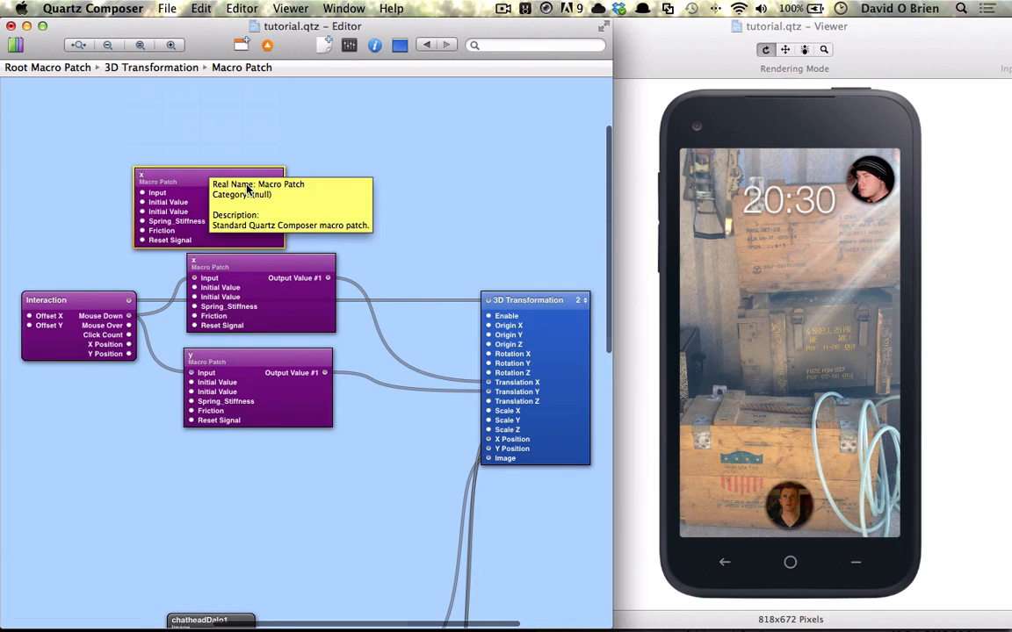
Add a Sprite patch from the Library and place it above the macros.
key("super+Return")
type("spr")
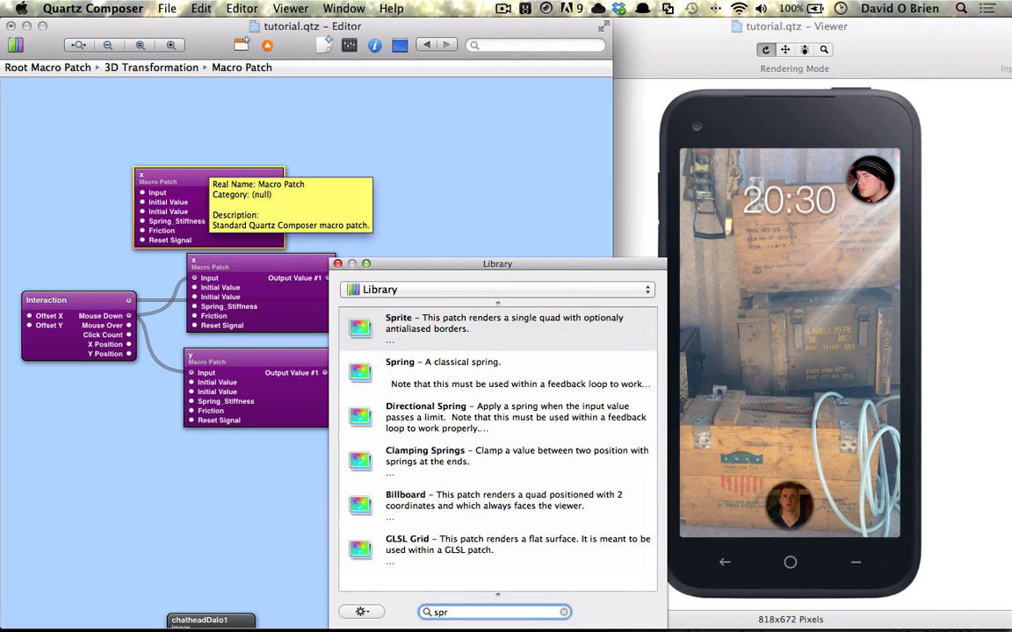
key("Return")
scroll(200, 202, "down", 2)
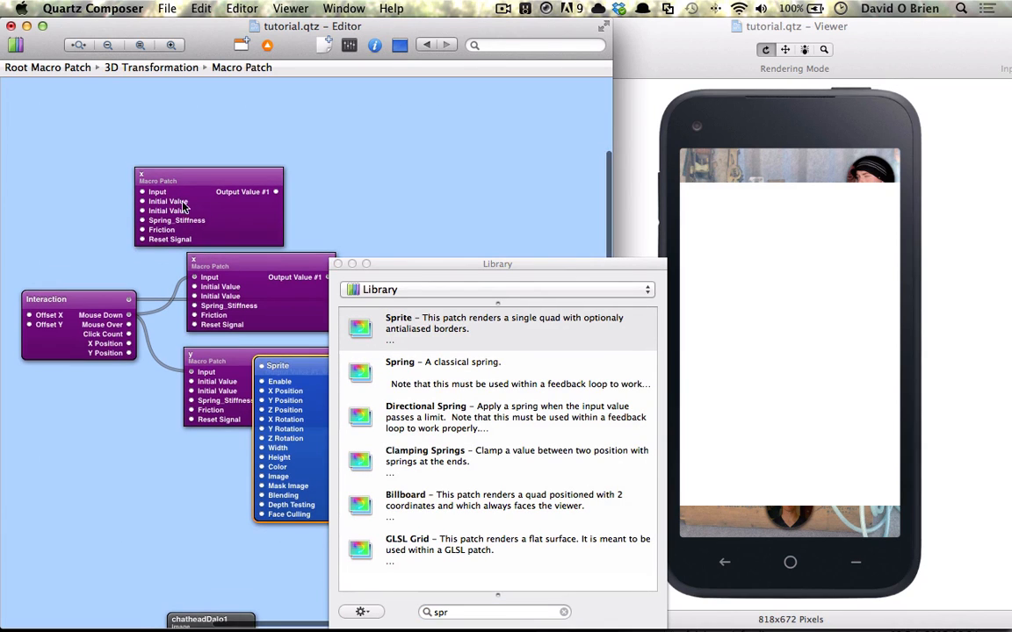
left_click(338, 264)
left_click_drag(333, 424, 444, 92)
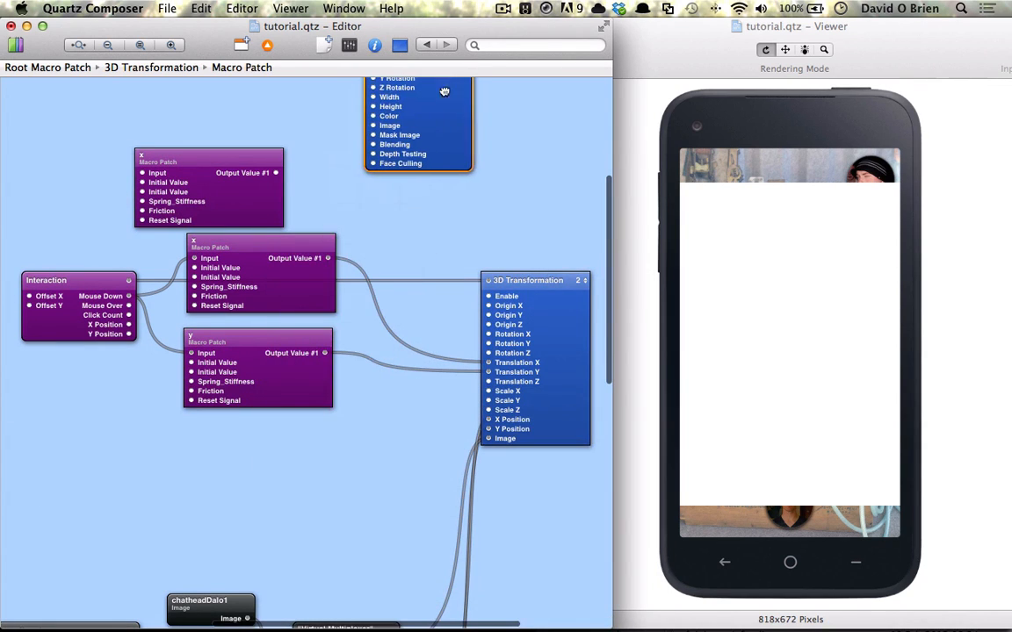
Set the Sprite's Height to 1.23 and move it to layer 2.
scroll(446, 122, "up", 1)
scroll(446, 126, "up", 3)
key("super+i")
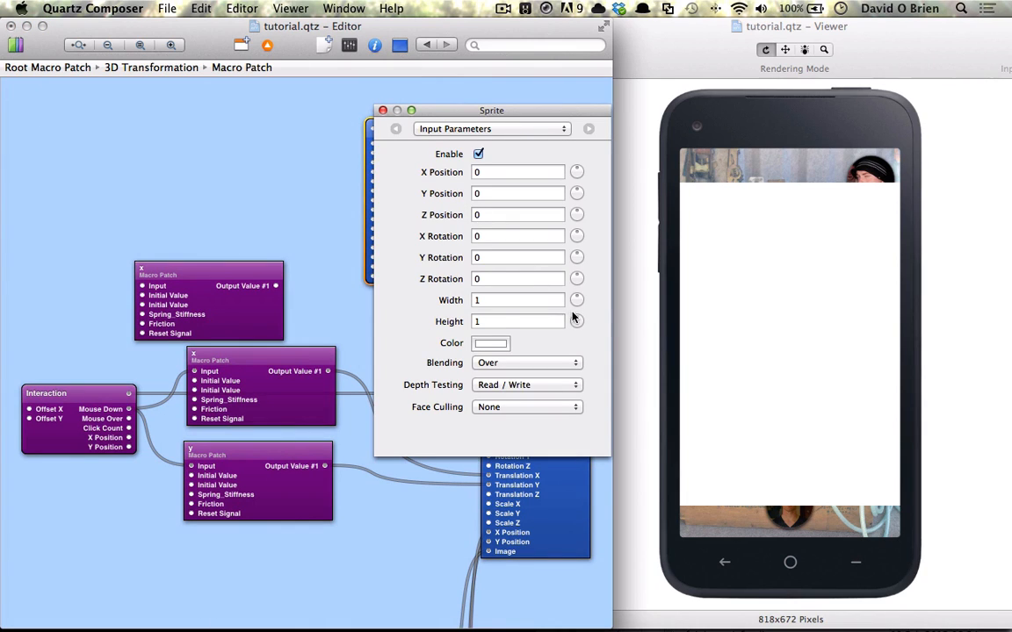
left_click_drag(576, 320, 605, 318)
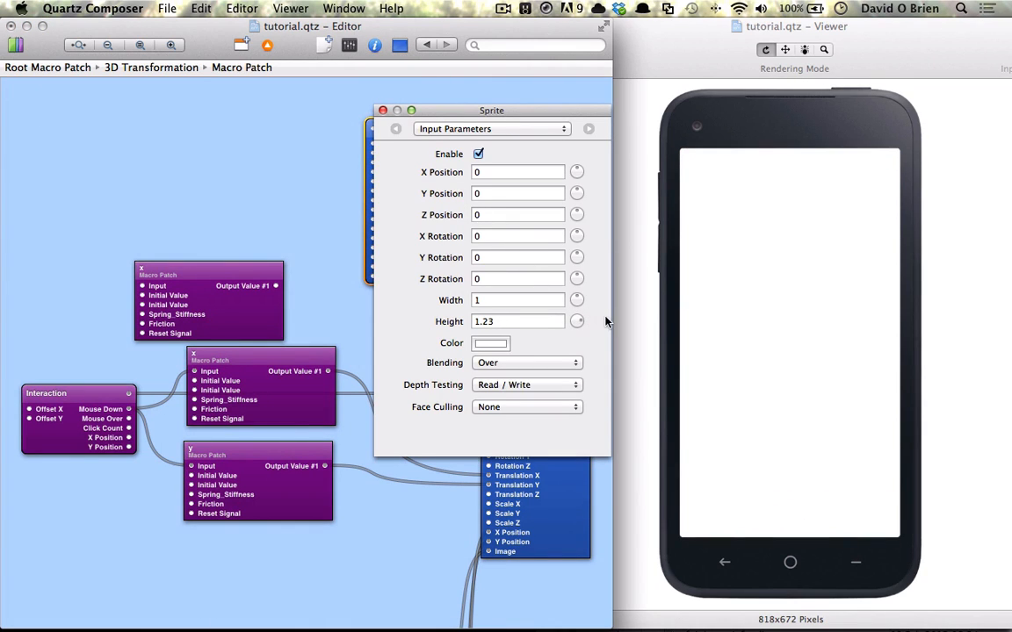
key("super+i")
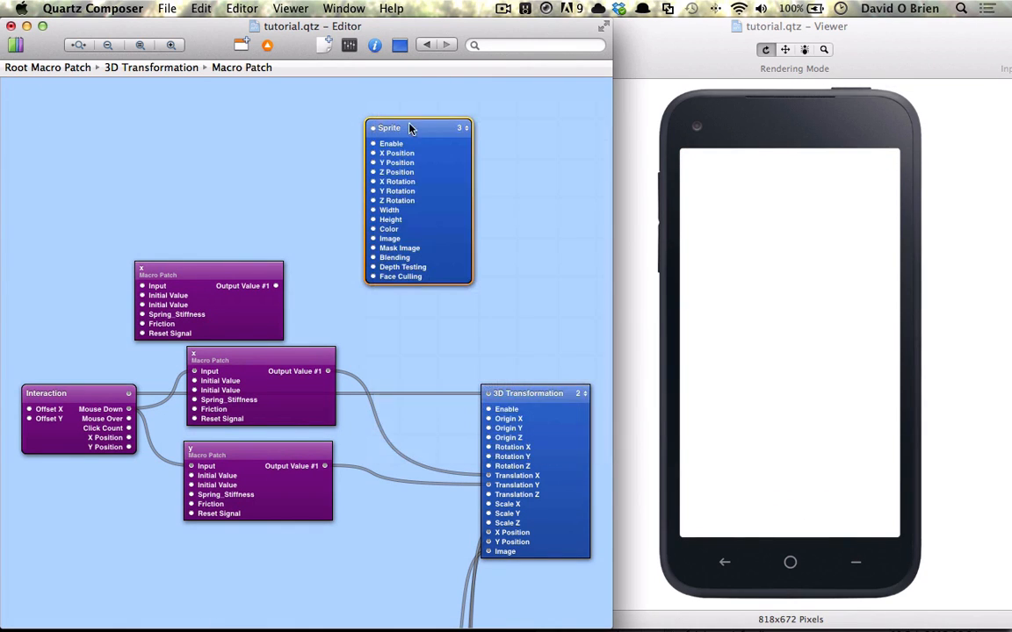
left_click(460, 128)
left_click(487, 146)
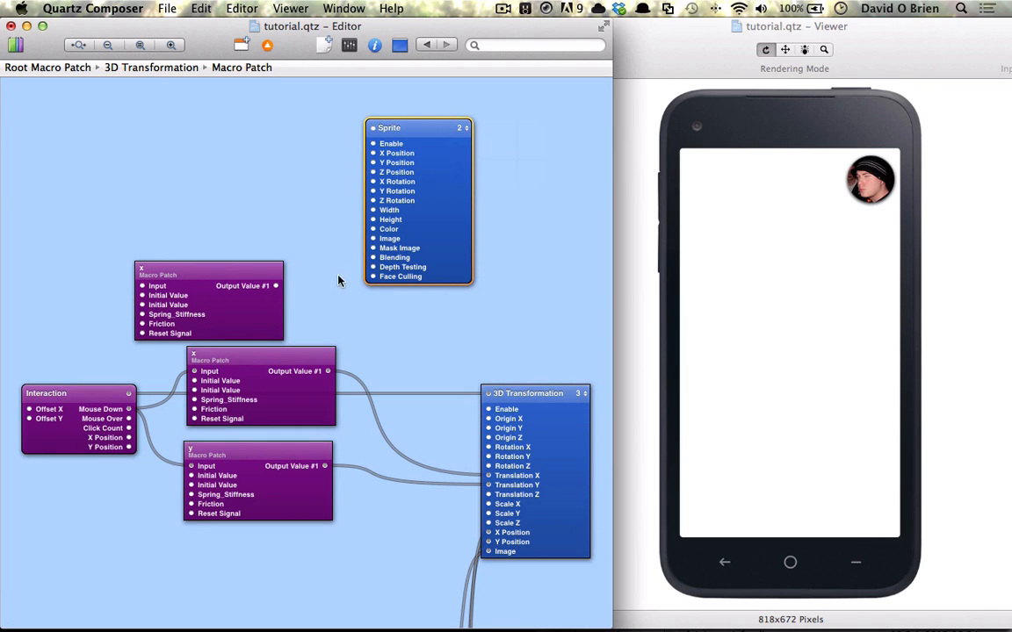
Add an HSL Color patch and position it beside the Sprite.
key("super+Return")
type("hsl")
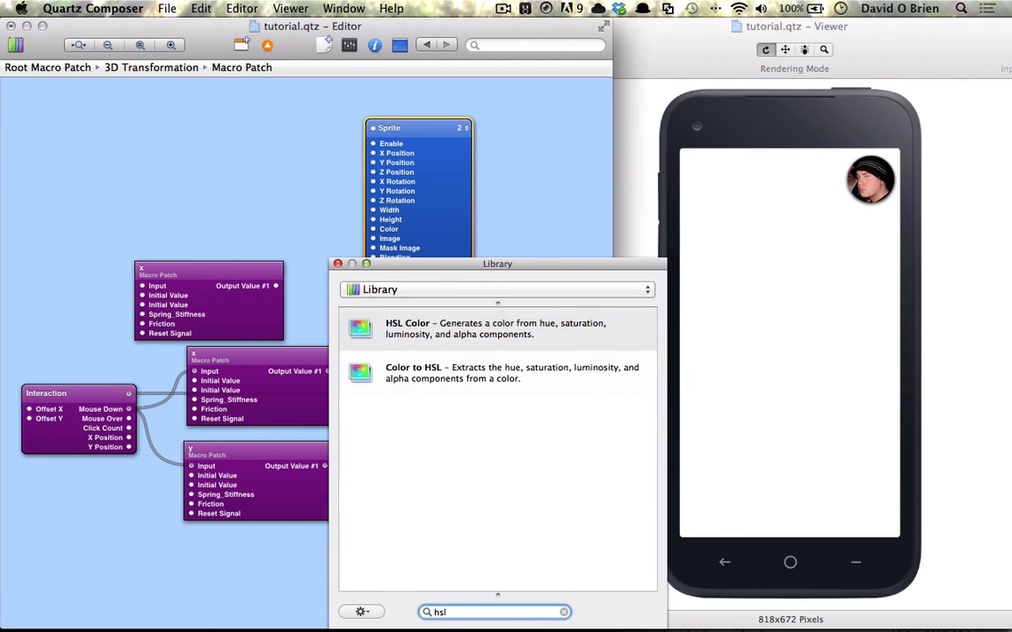
key("Return")
scroll(276, 208, "down", 1)
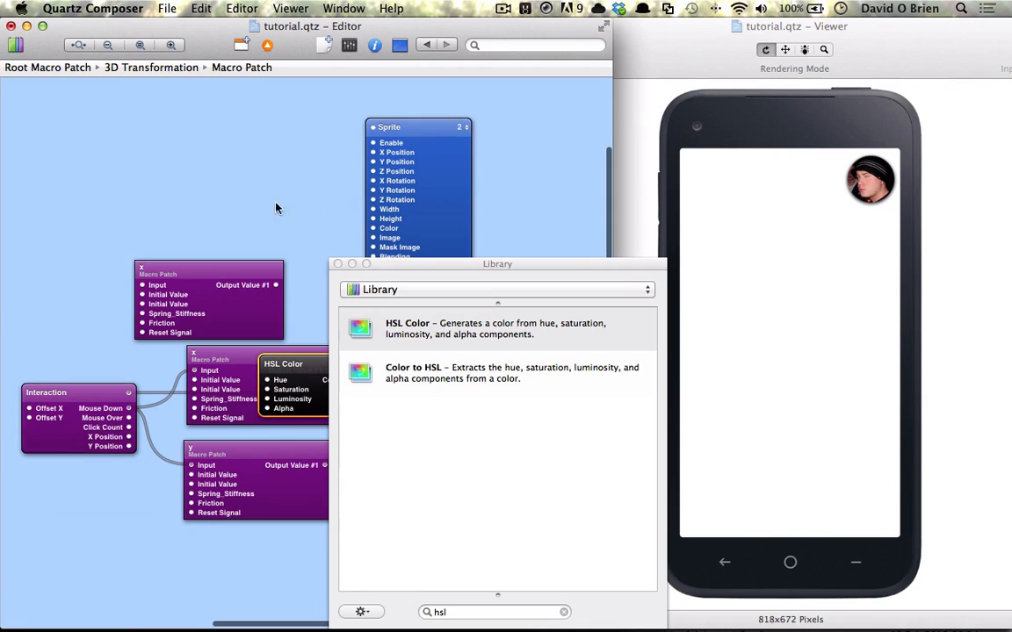
left_click(338, 263)
left_click_drag(383, 224, 430, 206)
left_click_drag(299, 362, 310, 201)
Lower the HSL Color's Hue, Saturation and Luminosity sliders to their minimum.
key("super+i")
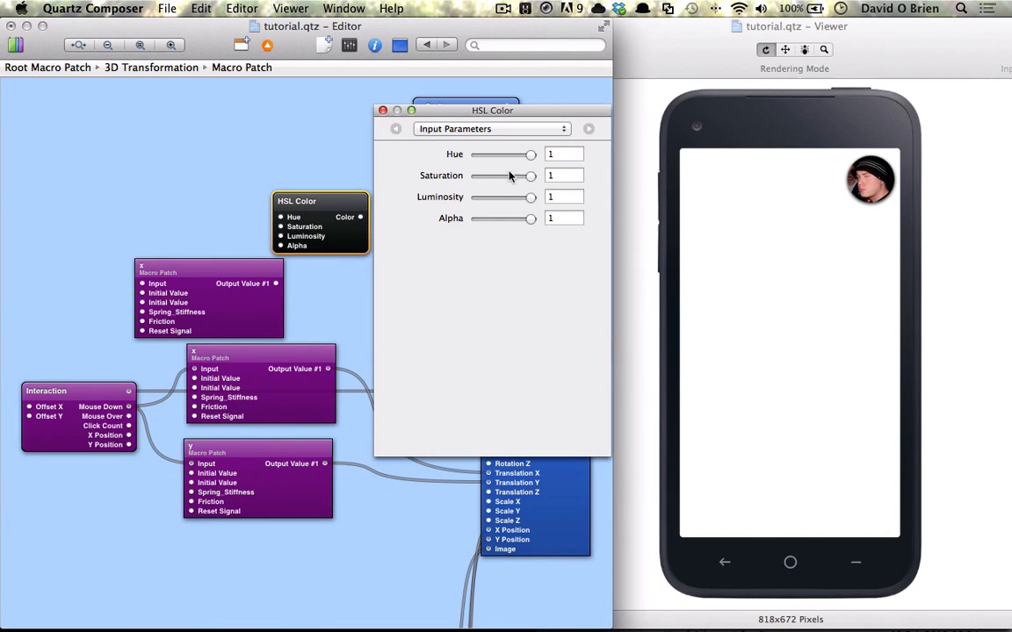
left_click_drag(522, 157, 473, 155)
left_click_drag(531, 175, 474, 176)
left_click_drag(530, 197, 475, 197)
left_click(382, 109)
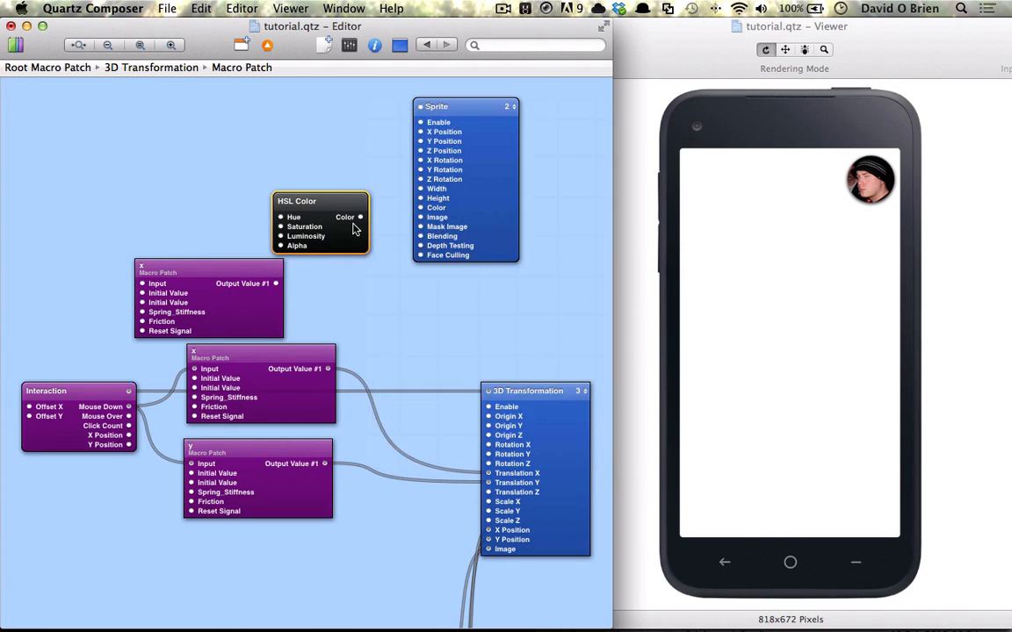
Connect the HSL Color output to the Sprite's Color input.
left_click_drag(360, 217, 420, 207)
left_click_drag(281, 285, 259, 265)
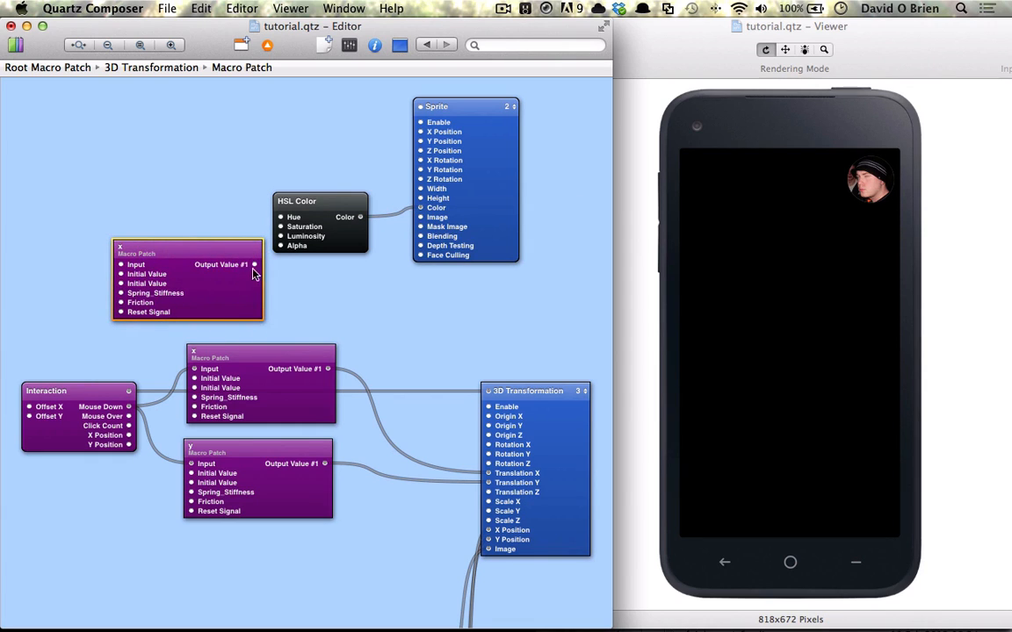
Edit the copied x macro's second Initial Value and connect its output to the HSL Color's Alpha.
key("super+i")
double_click(502, 174)
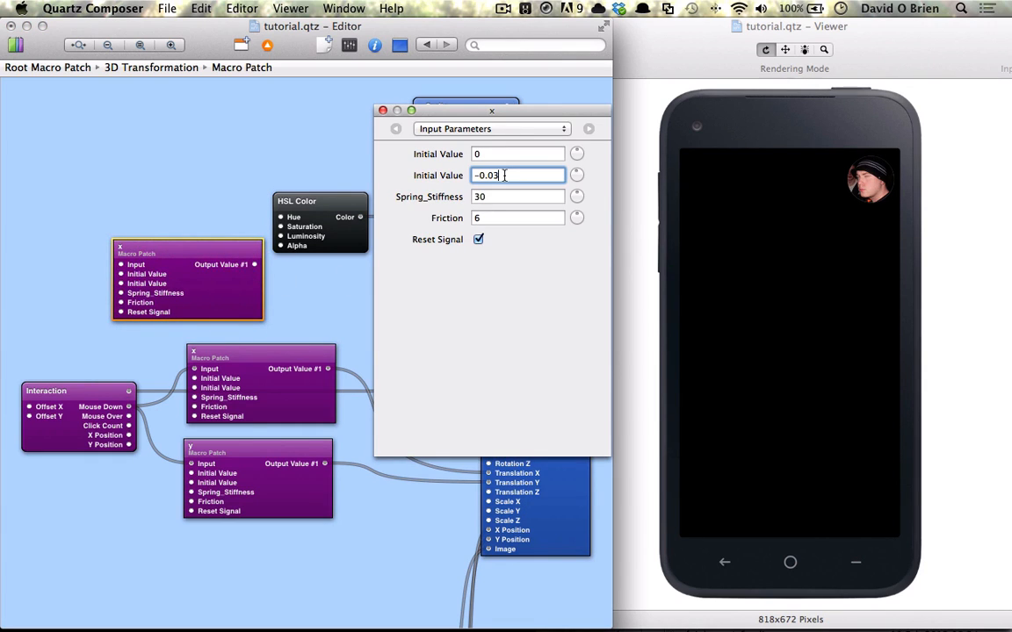
type(".5")
key("super+i")
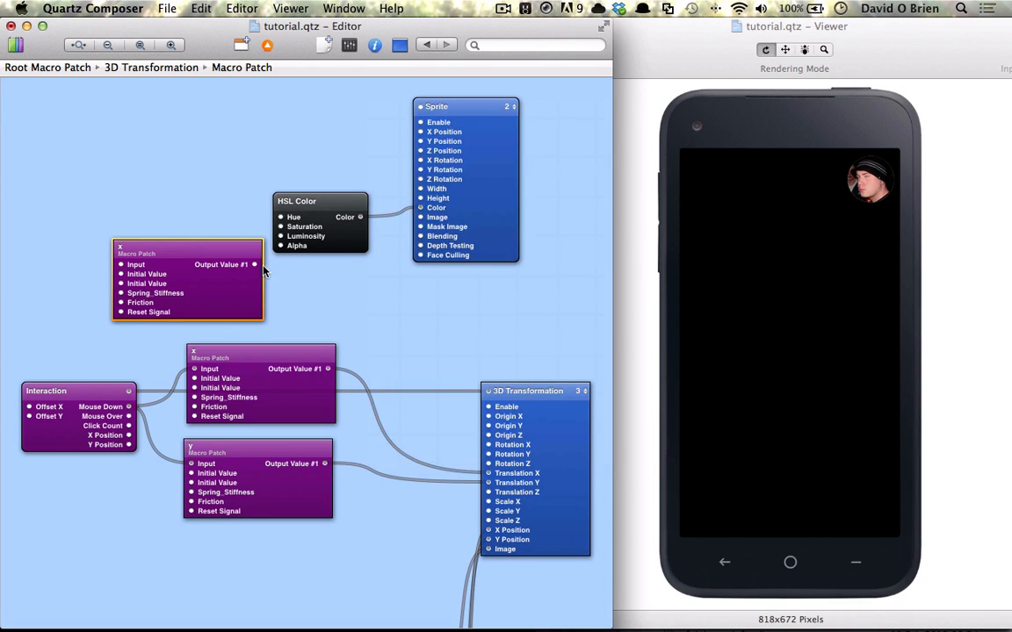
left_click_drag(254, 265, 280, 245)
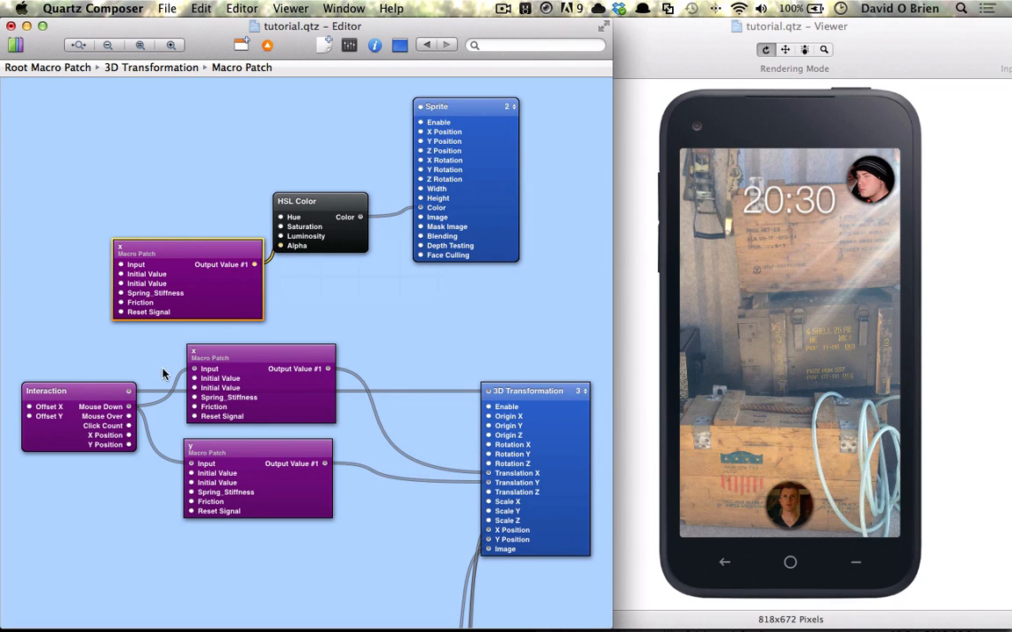
Connect the Interaction's Mouse Down to the copied macro's Input and tap the chathead in the Viewer to preview.
left_click_drag(113, 420, 121, 264)
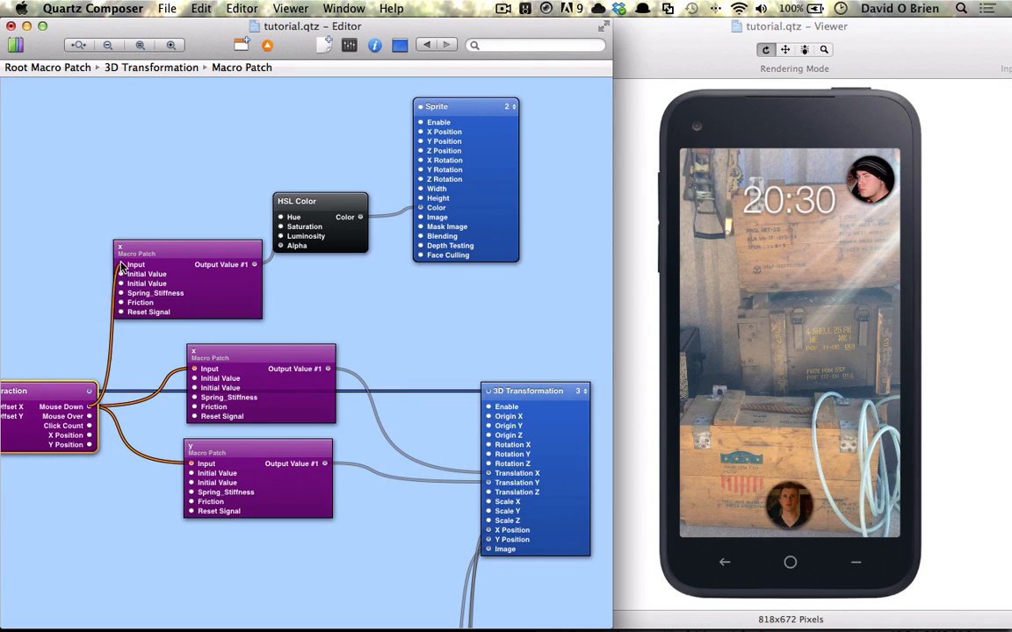
left_click(812, 268)
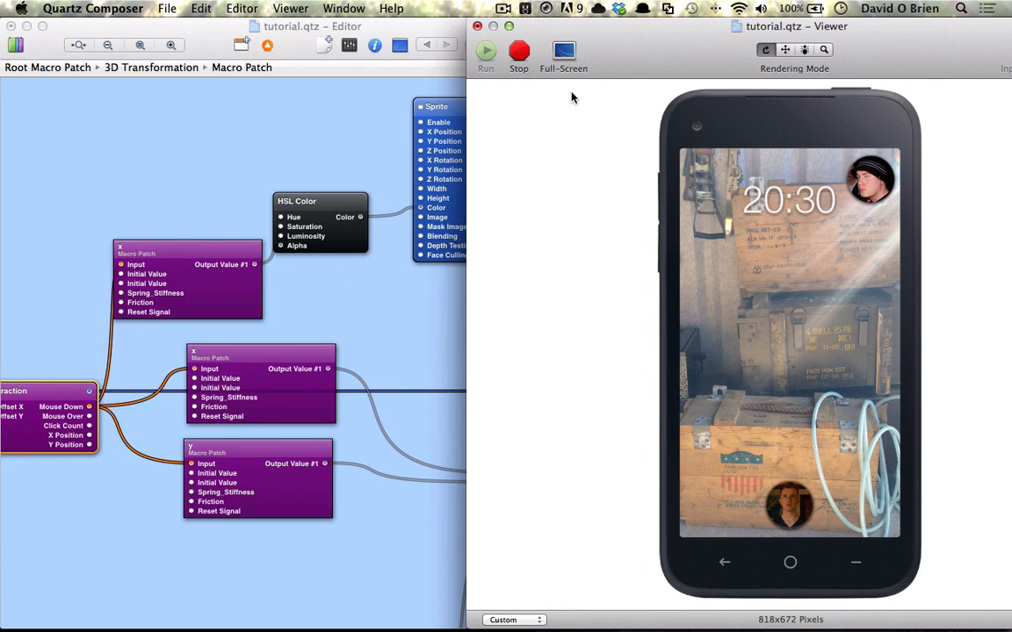
left_click(508, 52)
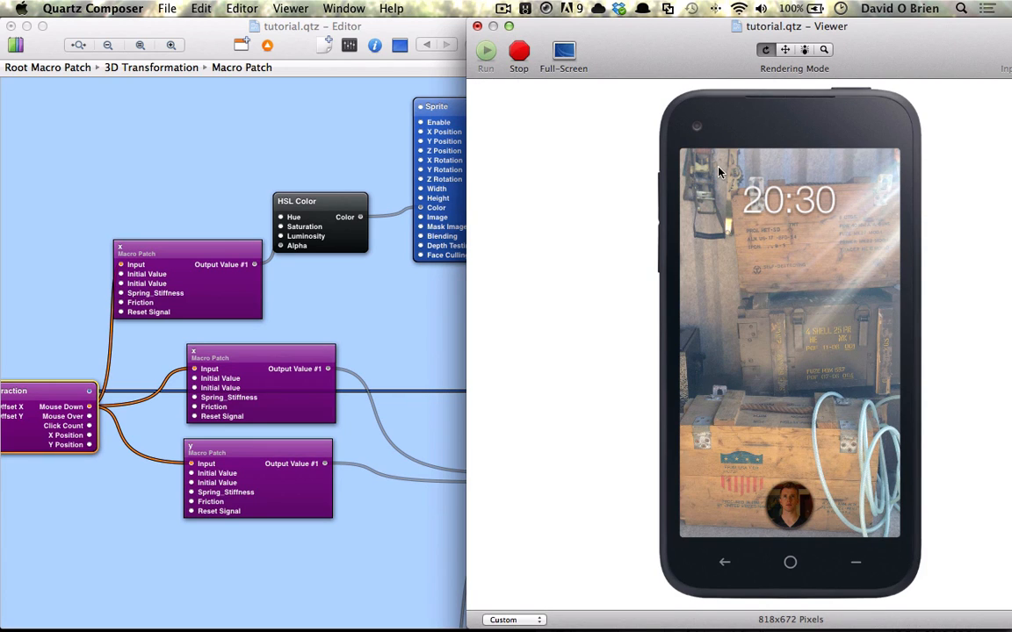
left_click(874, 247)
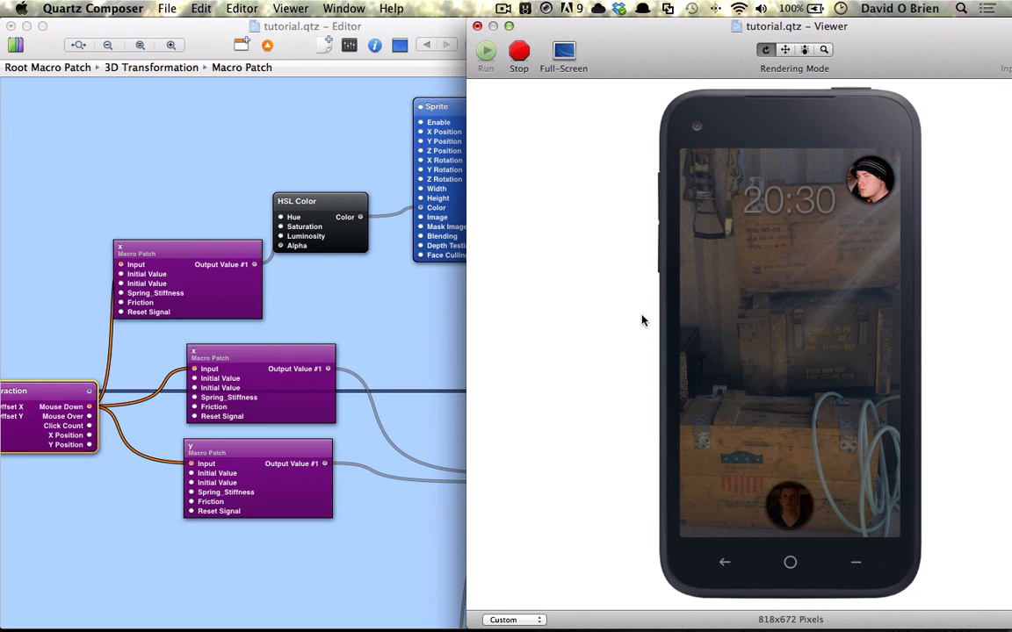
Rearrange the 3D Transformation patch, the x and y macros and the copied macro in the editor.
left_click(373, 290)
scroll(309, 316, "down", 3)
left_click(538, 336)
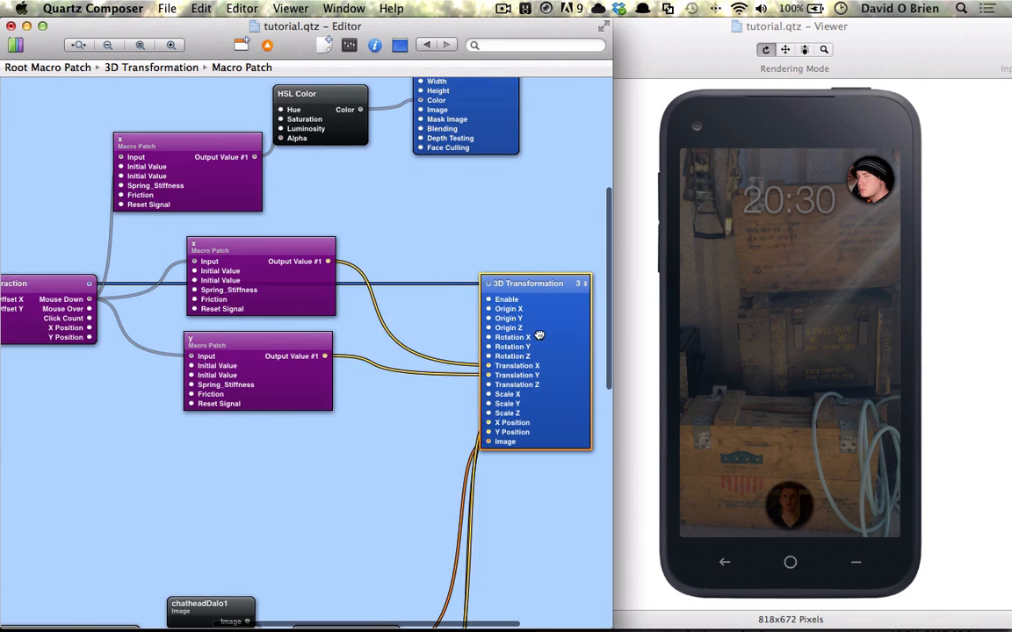
left_click_drag(539, 336, 534, 275)
scroll(494, 430, "down", 1)
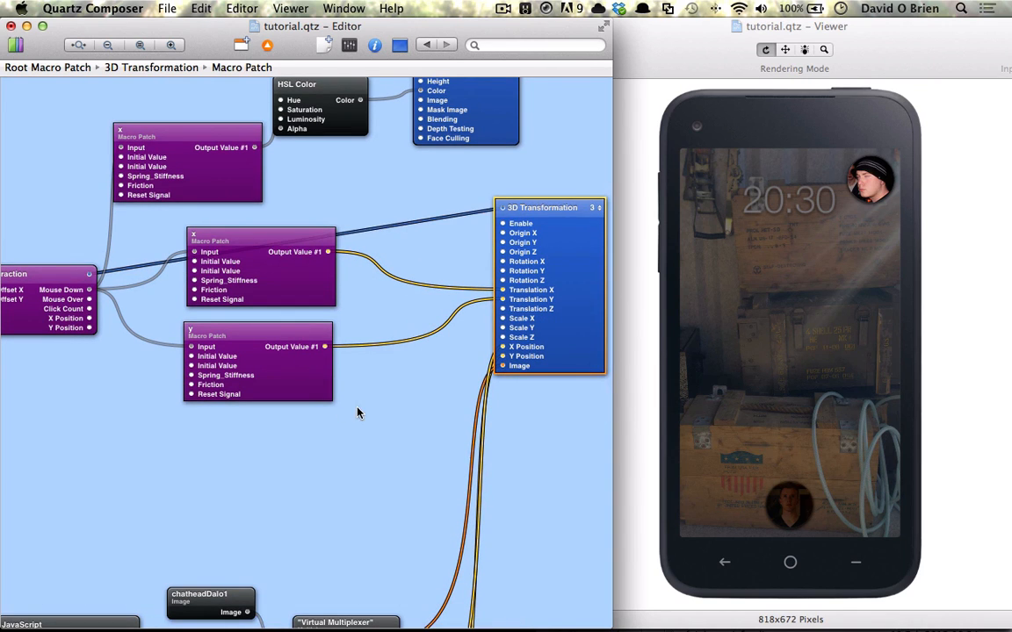
left_click_drag(162, 204, 322, 376)
left_click_drag(275, 272, 295, 242)
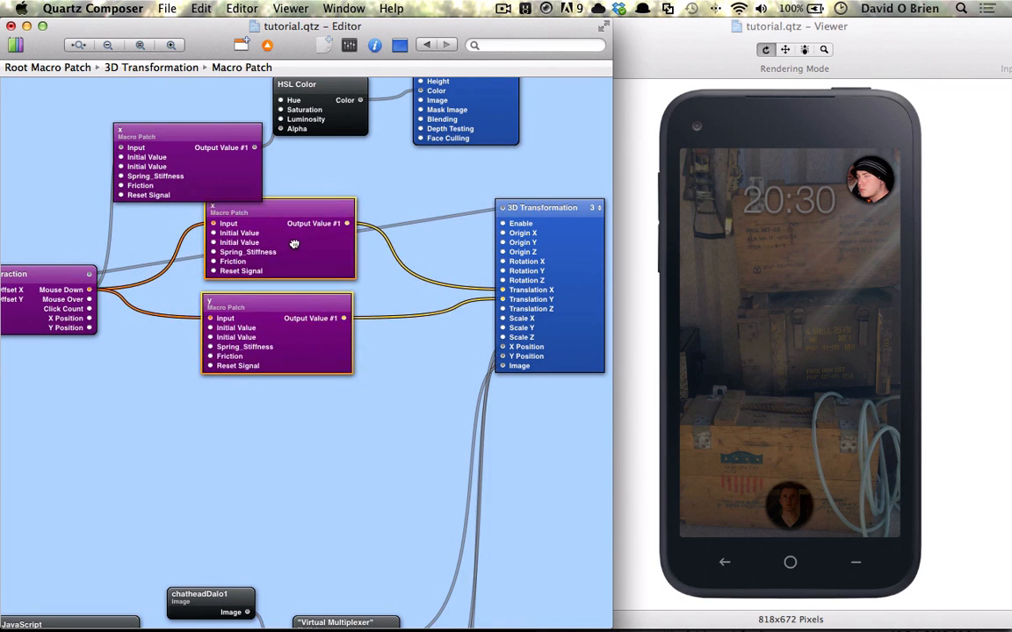
left_click_drag(163, 184, 133, 138)
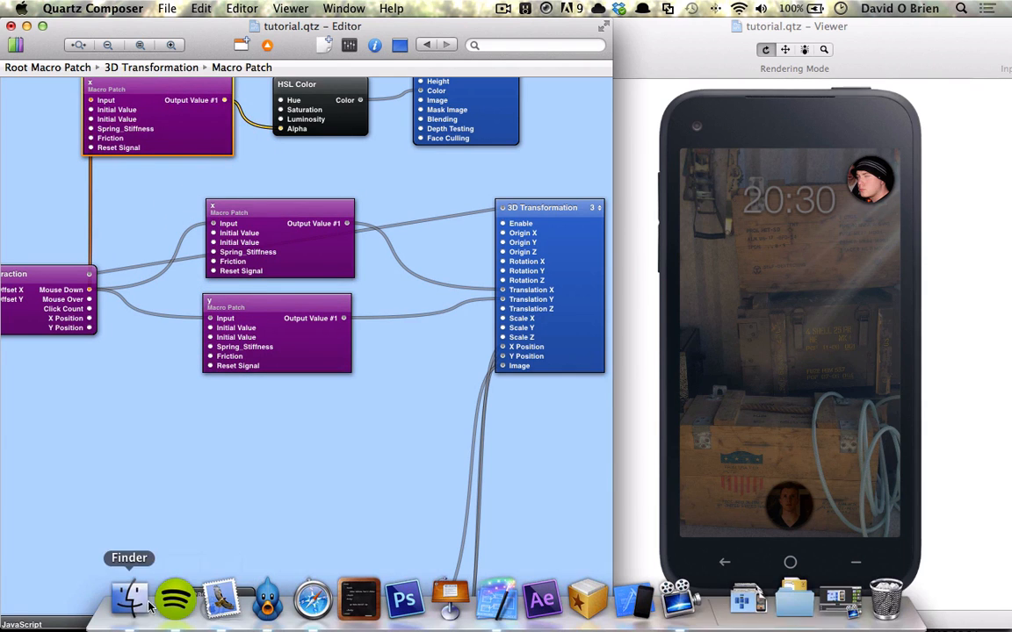
Import messengerIcon.png from the Home Assets folder into the editor and close the Finder windows.
left_click(135, 593)
left_click(201, 351)
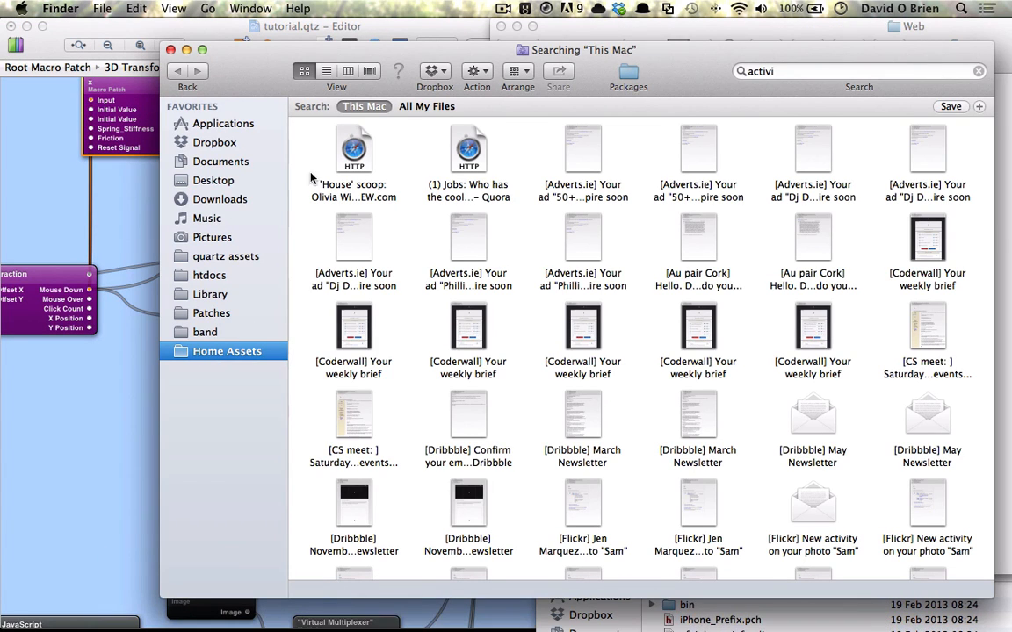
left_click_drag(264, 79, 541, 80)
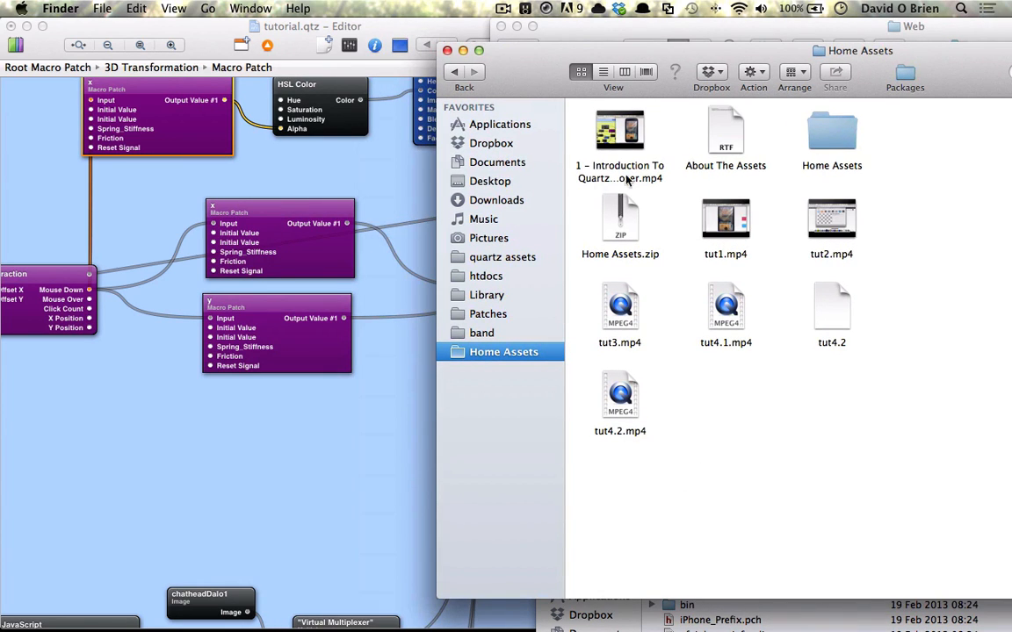
double_click(831, 132)
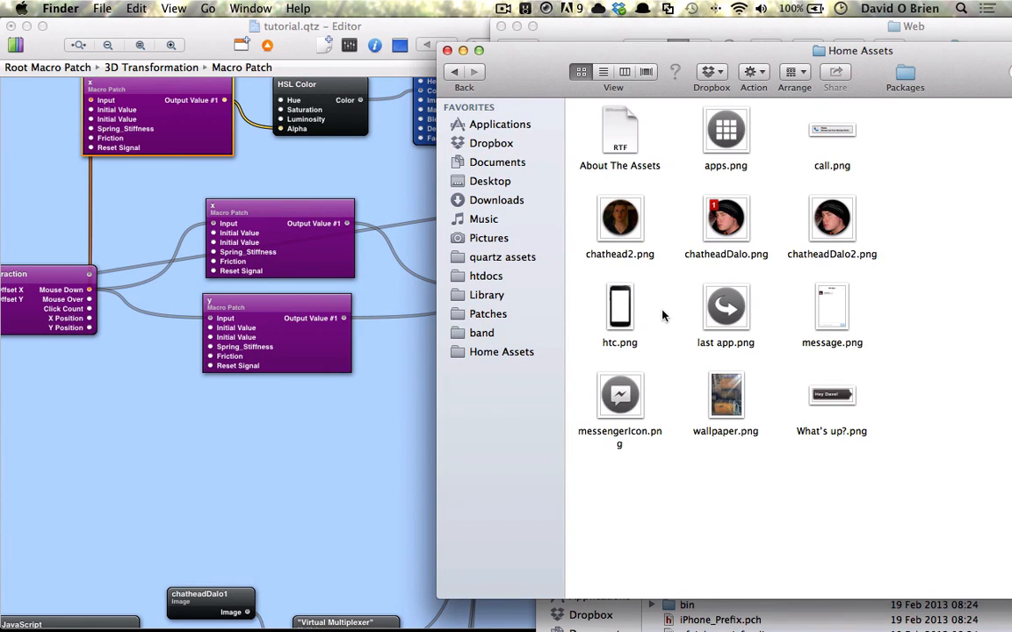
left_click_drag(620, 396, 373, 441)
left_click(447, 50)
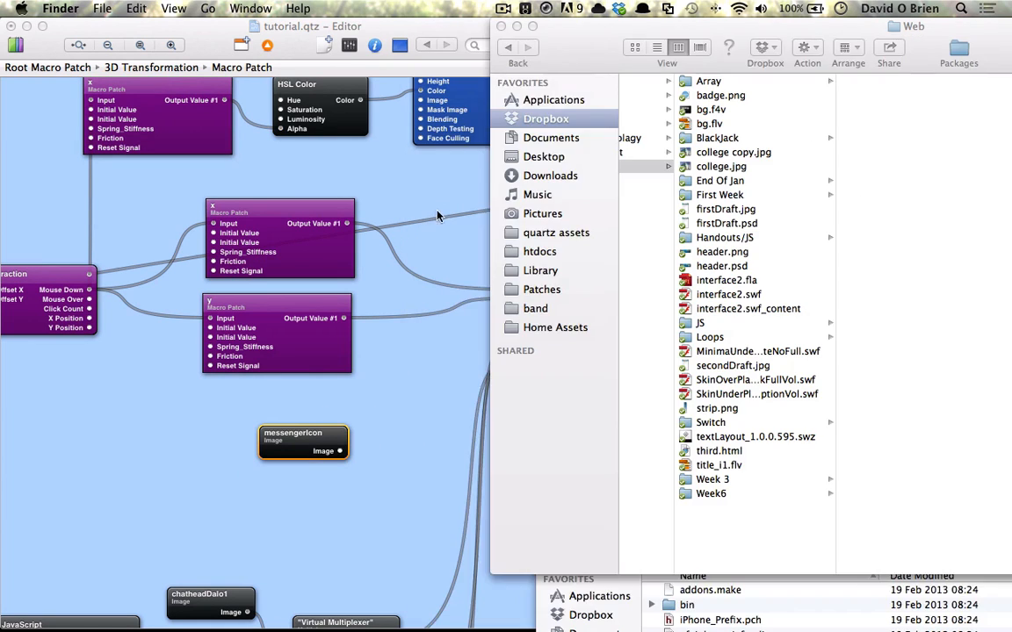
left_click(441, 258)
left_click(398, 48)
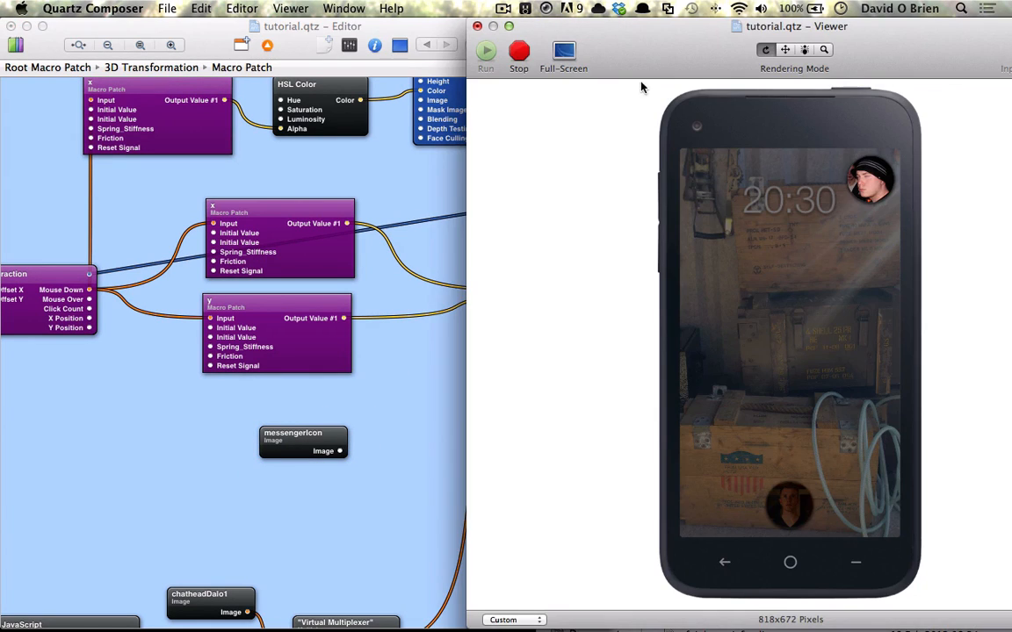
Move the Viewer window and restart its rendering.
left_click_drag(573, 49, 624, 42)
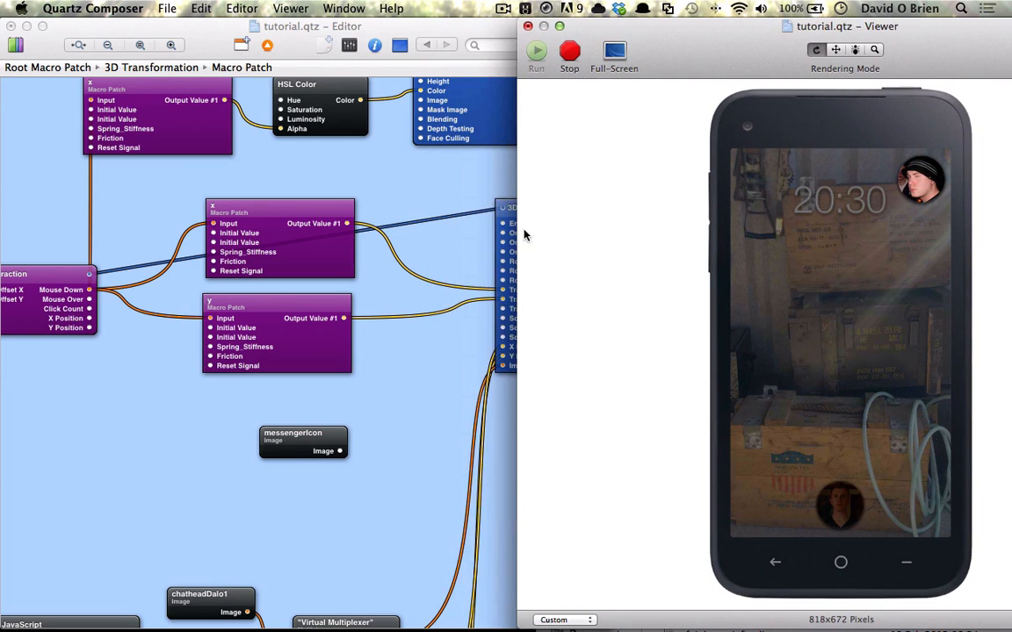
left_click(573, 50)
left_click(538, 51)
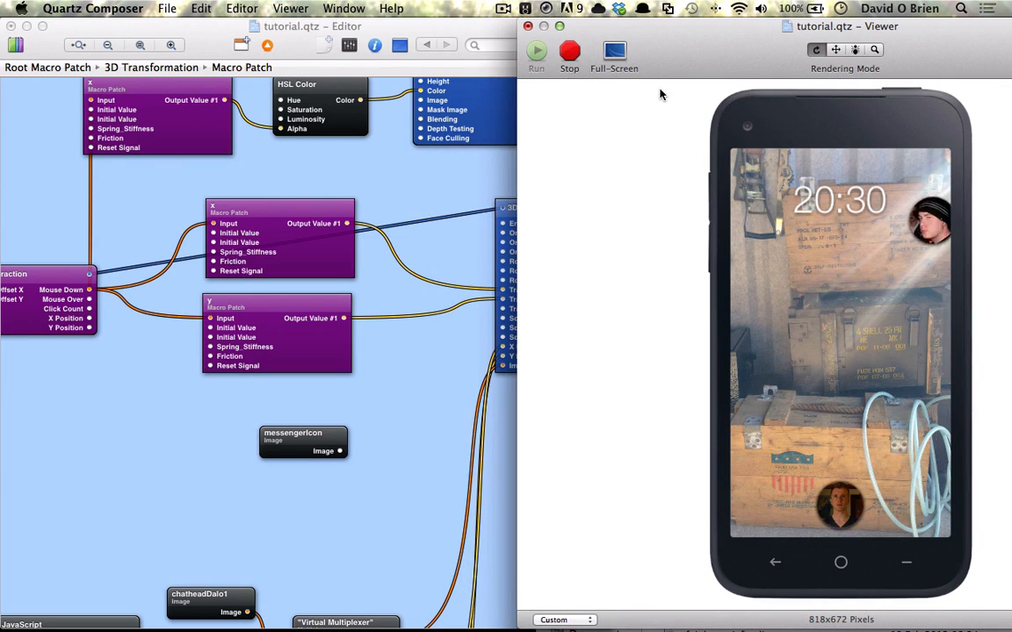
Move the messengerIcon patch and add another Sprite patch next to it.
left_click_drag(302, 451, 392, 451)
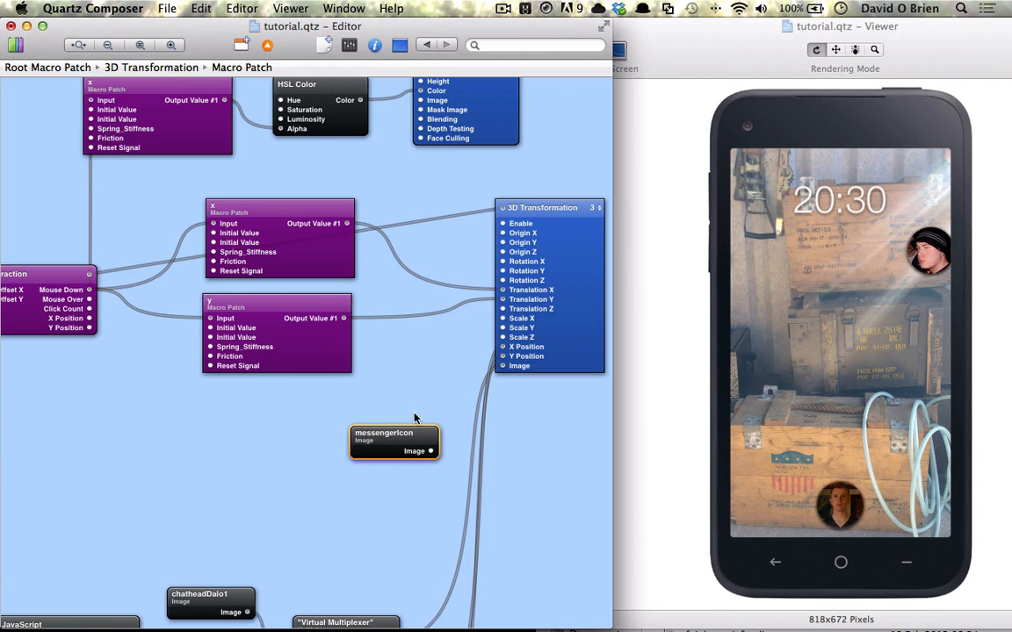
key("super+Return")
type("spr")
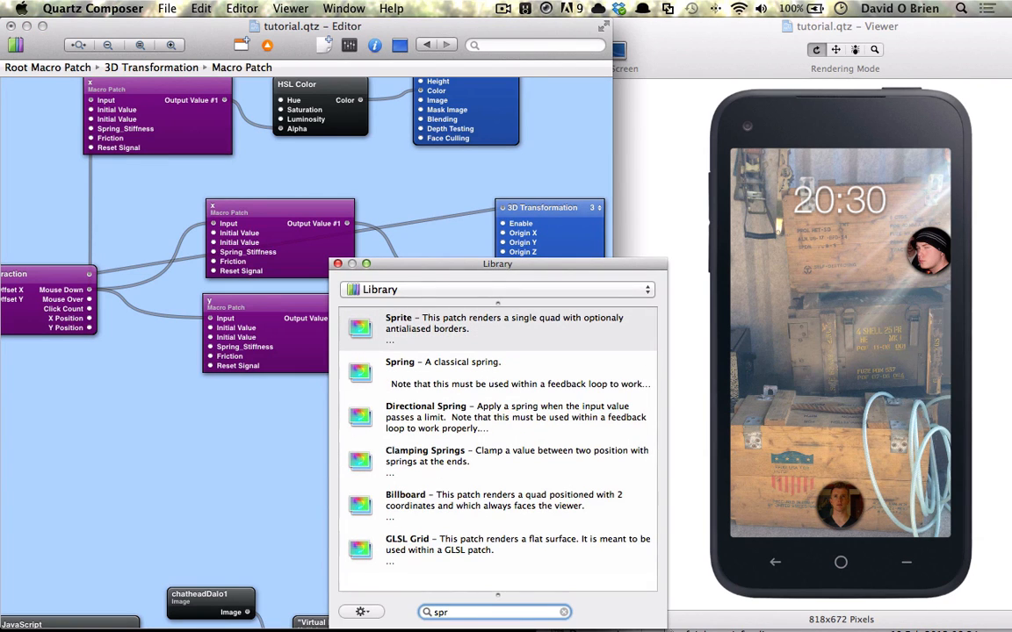
key("Return")
left_click(337, 264)
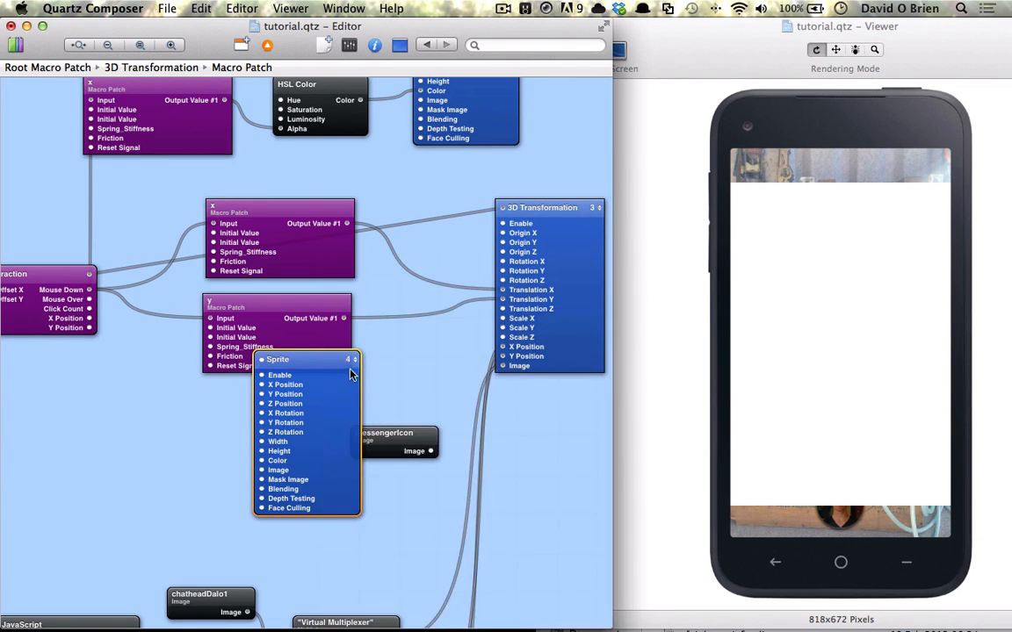
left_click_drag(352, 379, 511, 426)
Set the new Sprite's width and height to 0.16.
key("super+i")
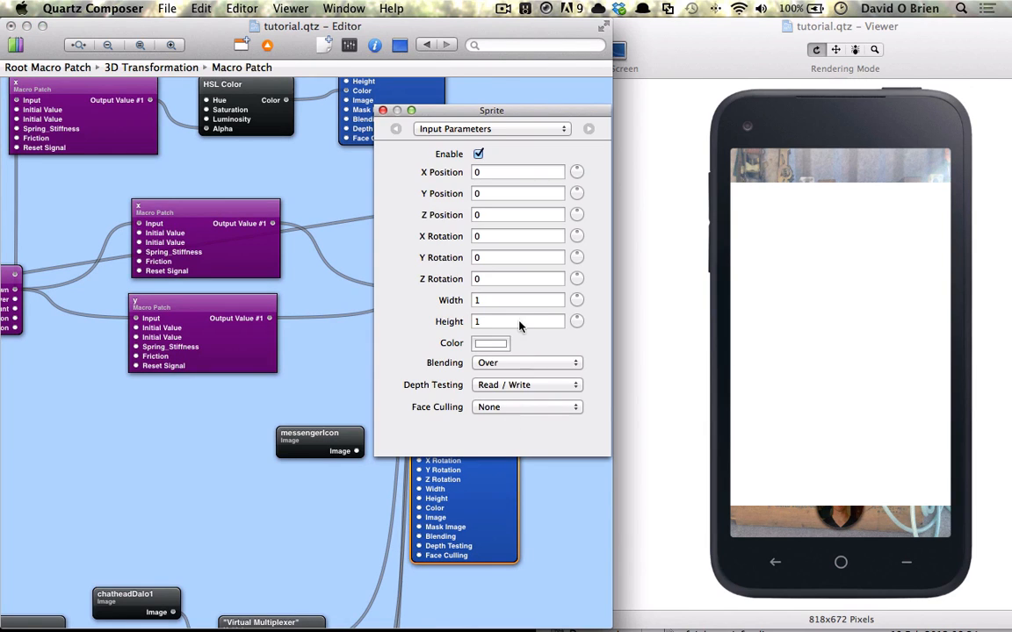
left_click(508, 299)
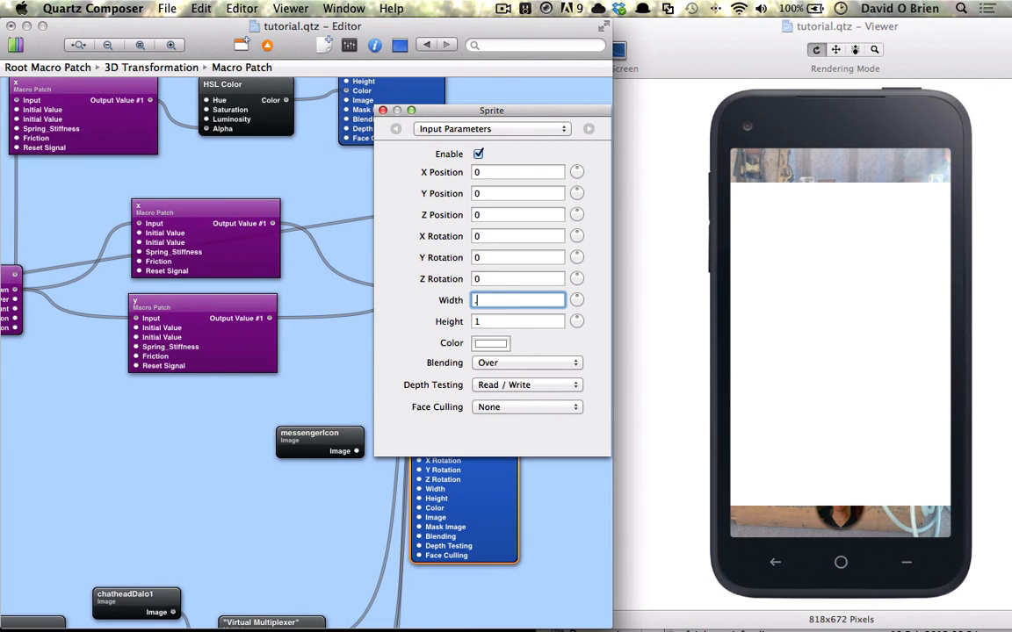
type(".16")
key("Tab")
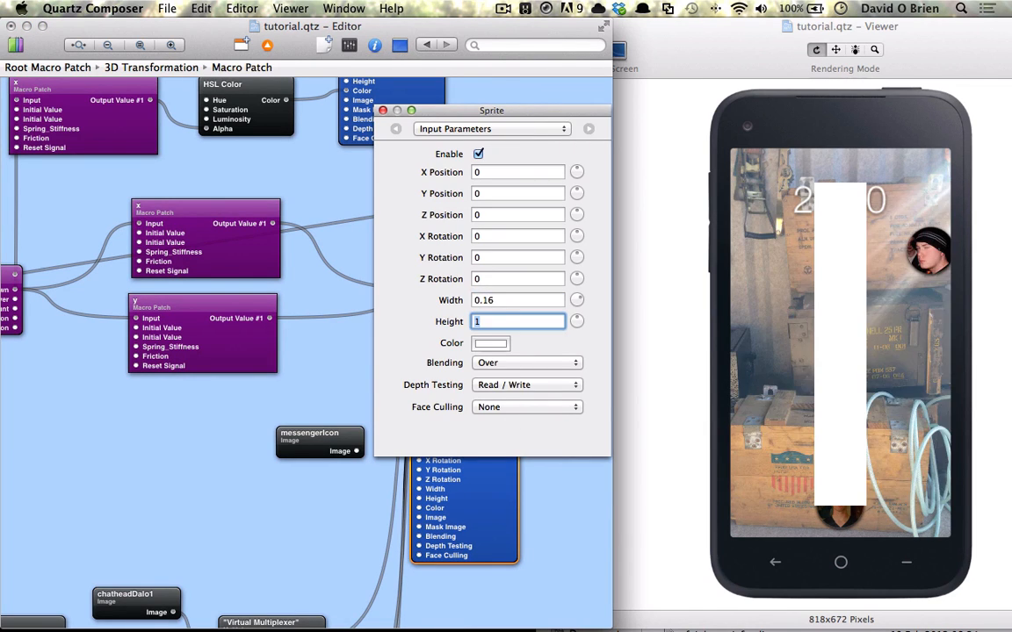
type(".16")
key("Return")
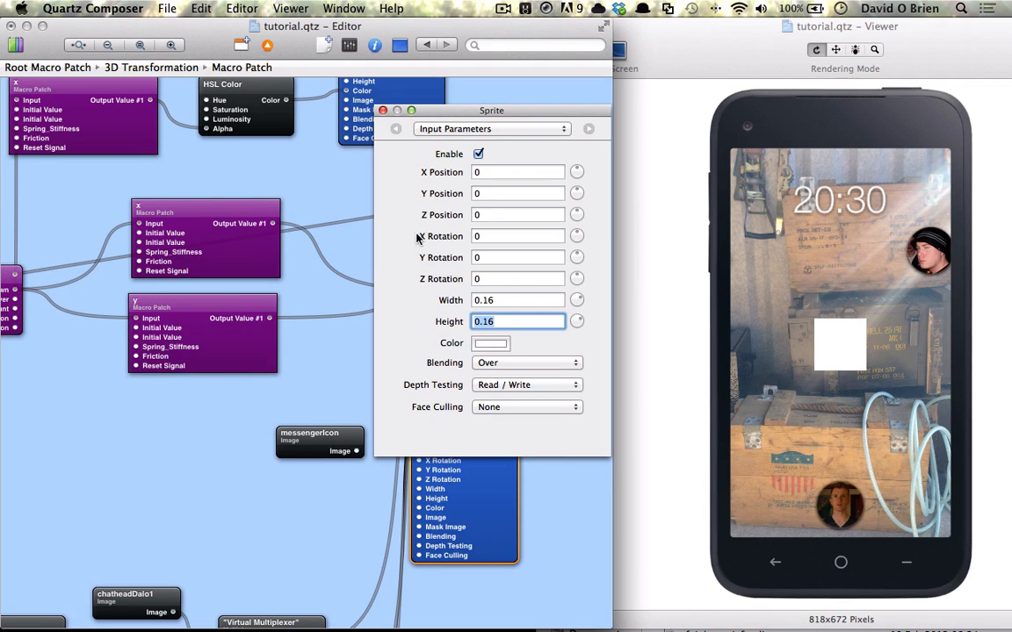
left_click(382, 110)
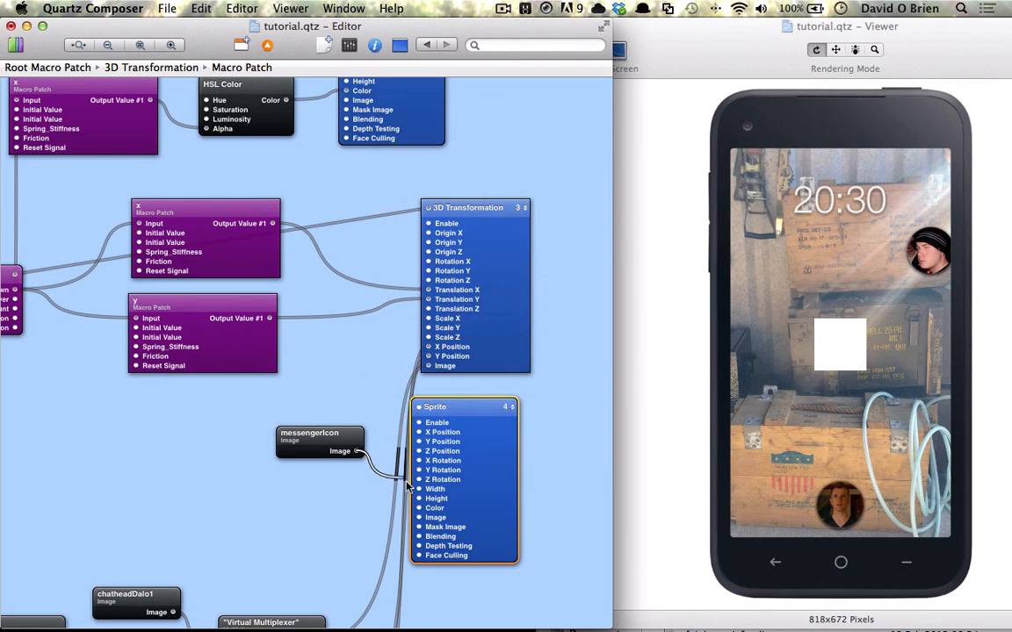
Feed the messengerIcon image into the new Sprite and move that Sprite to layer 3.
left_click_drag(417, 515, 418, 518)
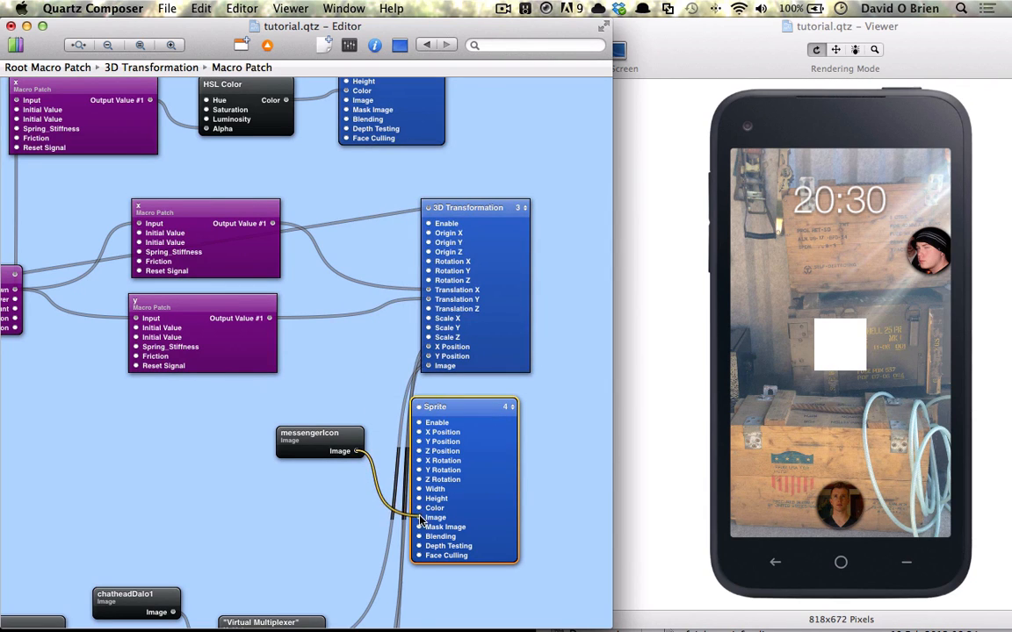
left_click(507, 407)
left_click(530, 445)
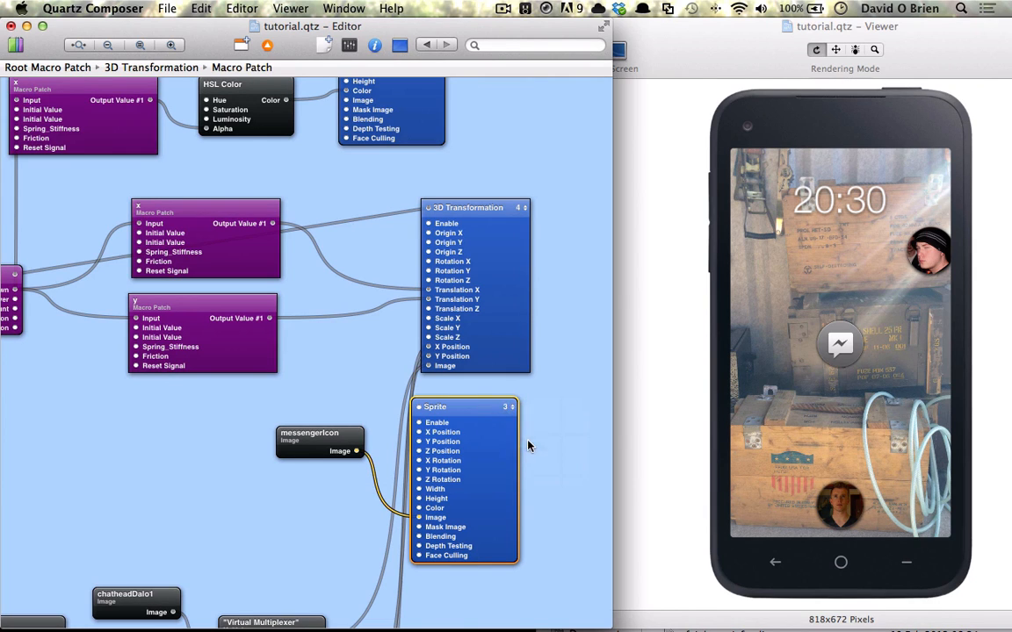
left_click_drag(491, 428, 497, 428)
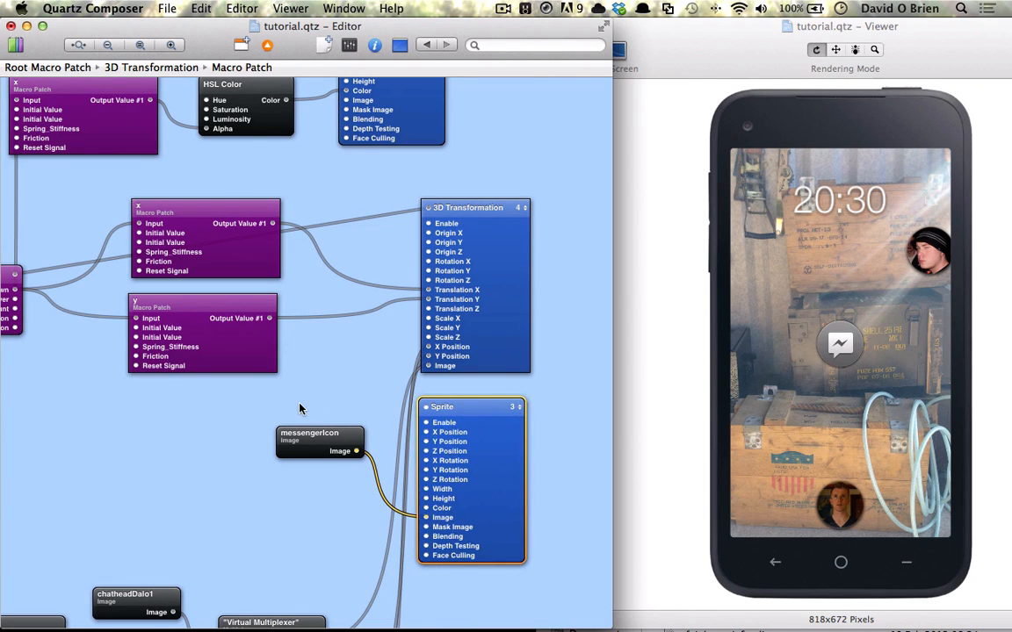
Duplicate the x spring macro below the others and place it beside the messenger Sprite.
scroll(298, 408, "left", 5)
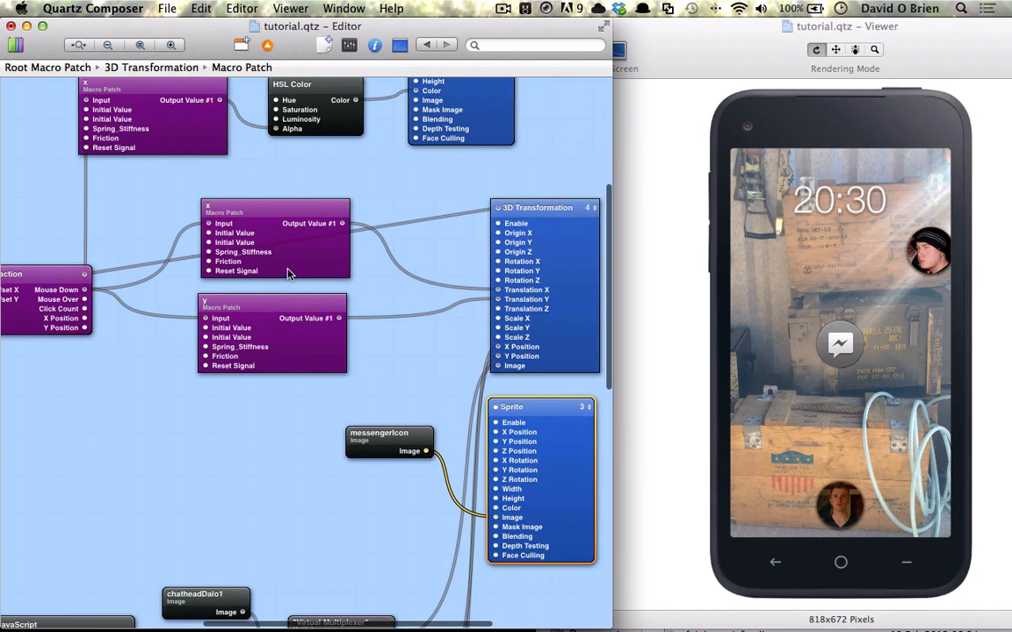
left_click(289, 274)
left_click_drag(293, 264, 295, 467)
left_click_drag(372, 450, 496, 433)
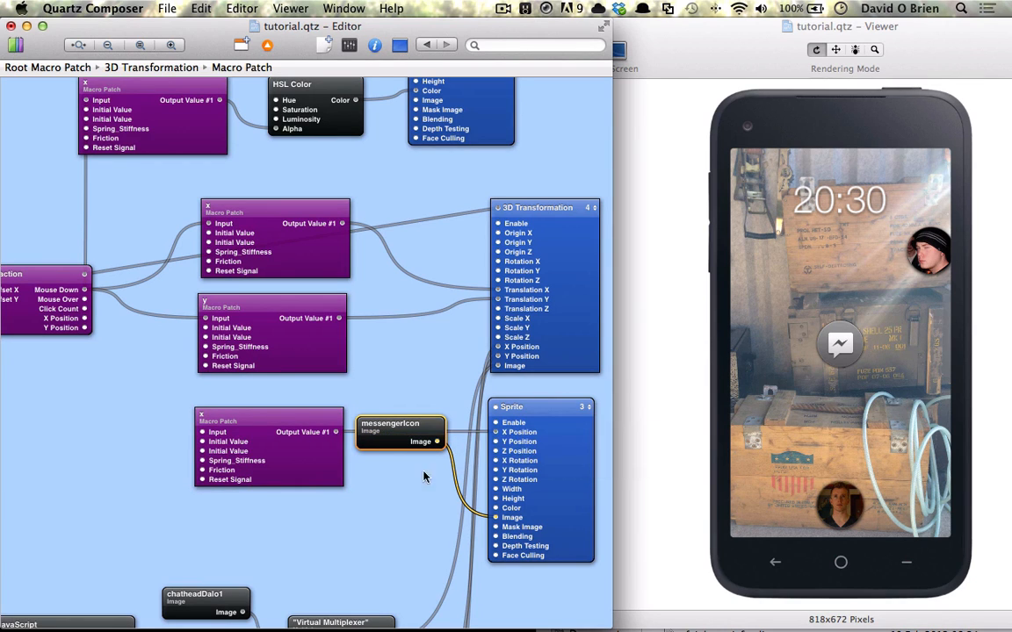
Connect a second Interaction patch and the copied x macro to the messenger Sprite.
scroll(176, 413, "left", 5)
left_click_drag(112, 291, 585, 407)
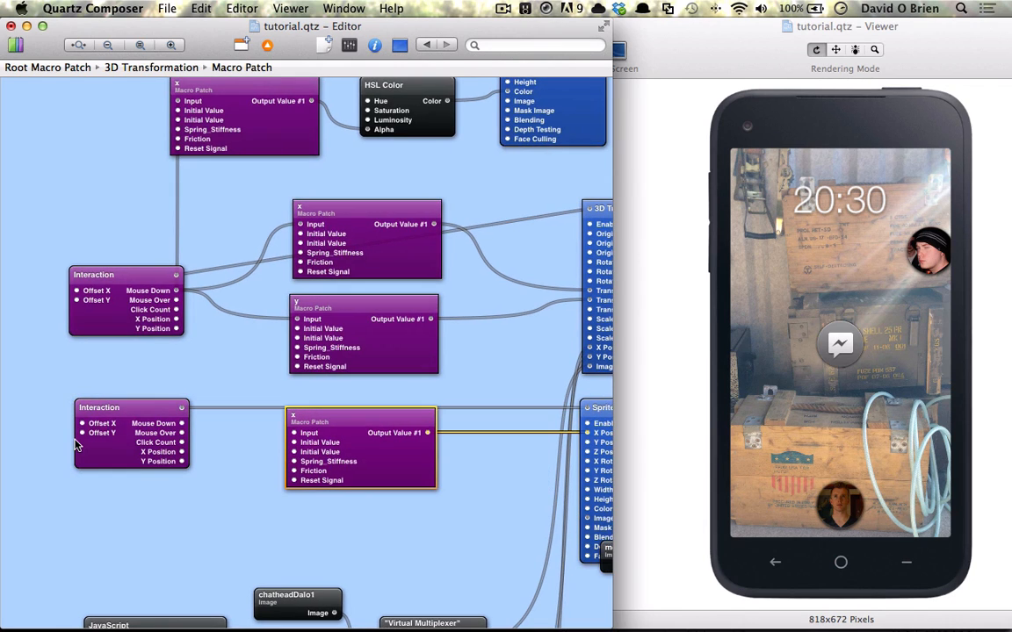
Set the copied x macro's two initial values to 0.2815 and 0.0785.
key("super+i")
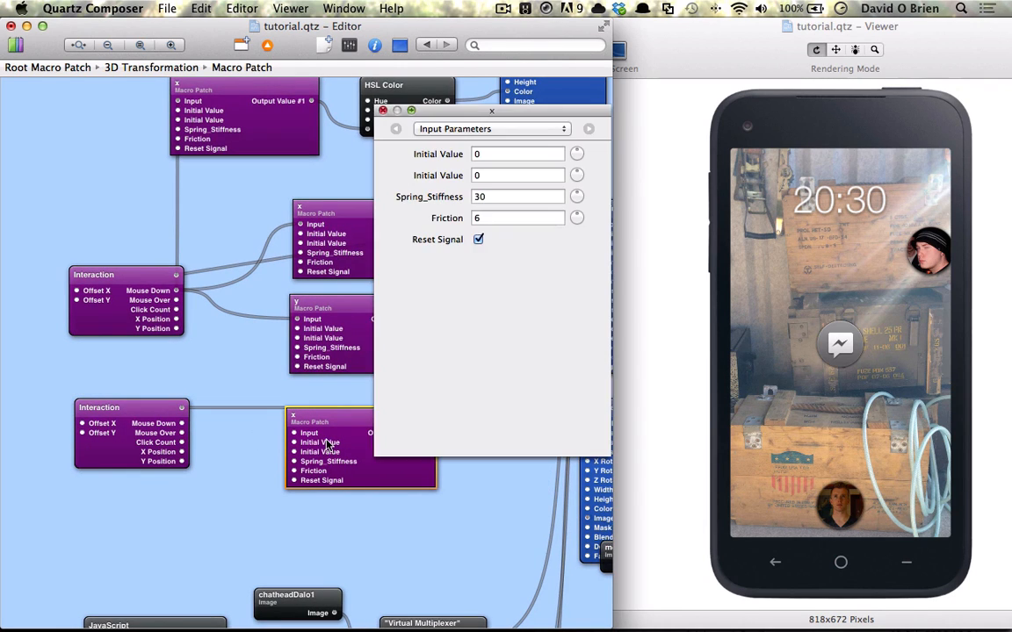
left_click(475, 154)
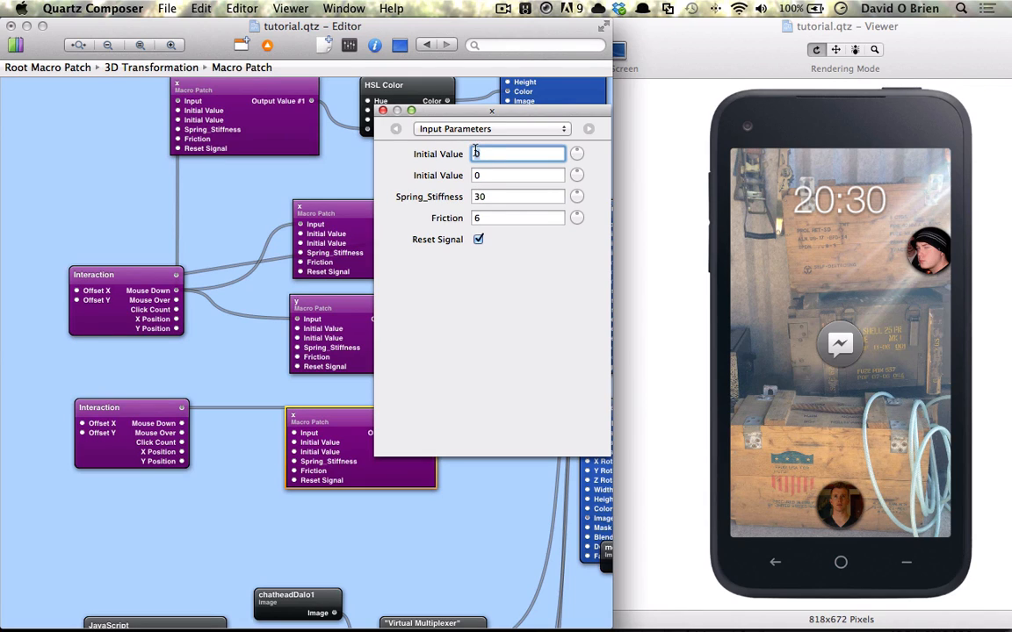
type(".2815")
key("Tab")
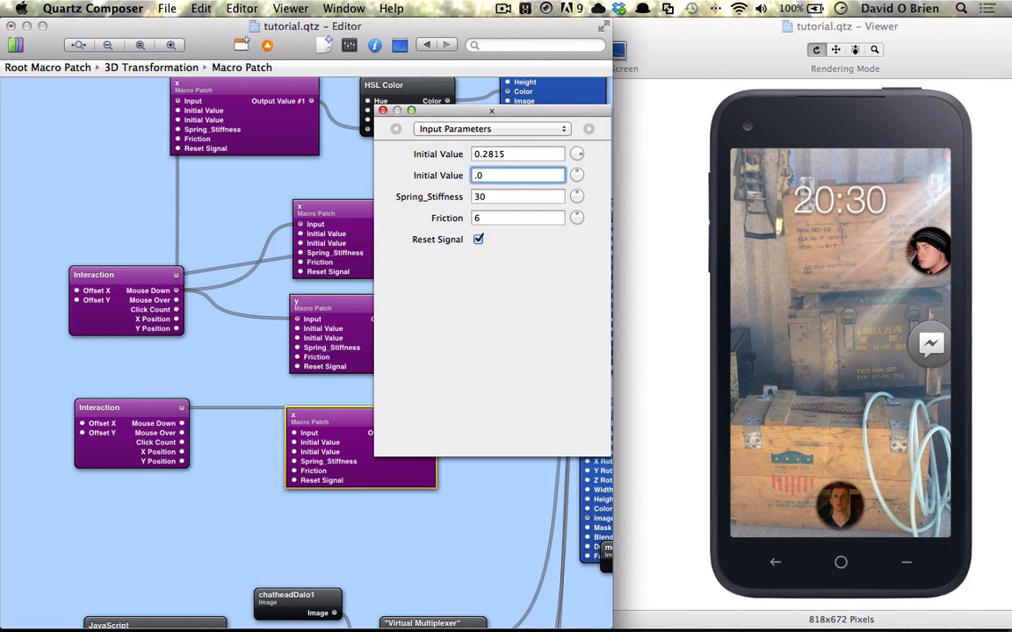
type(".0785")
key("Return")
left_click(382, 110)
scroll(331, 340, "right", 5)
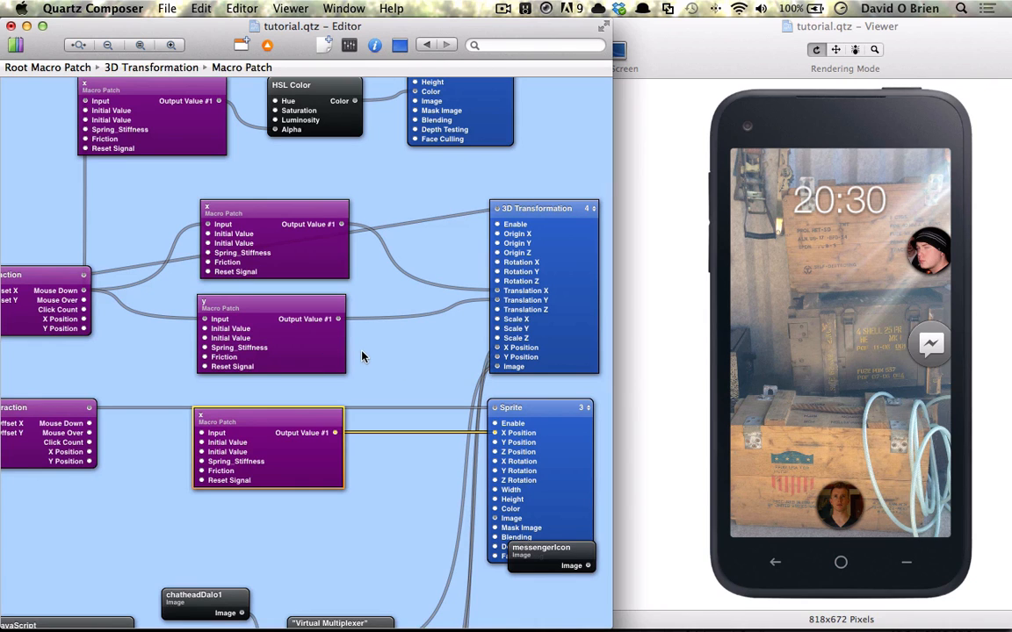
Add a Math patch from the Library and place it below the y macro.
key("super+Return")
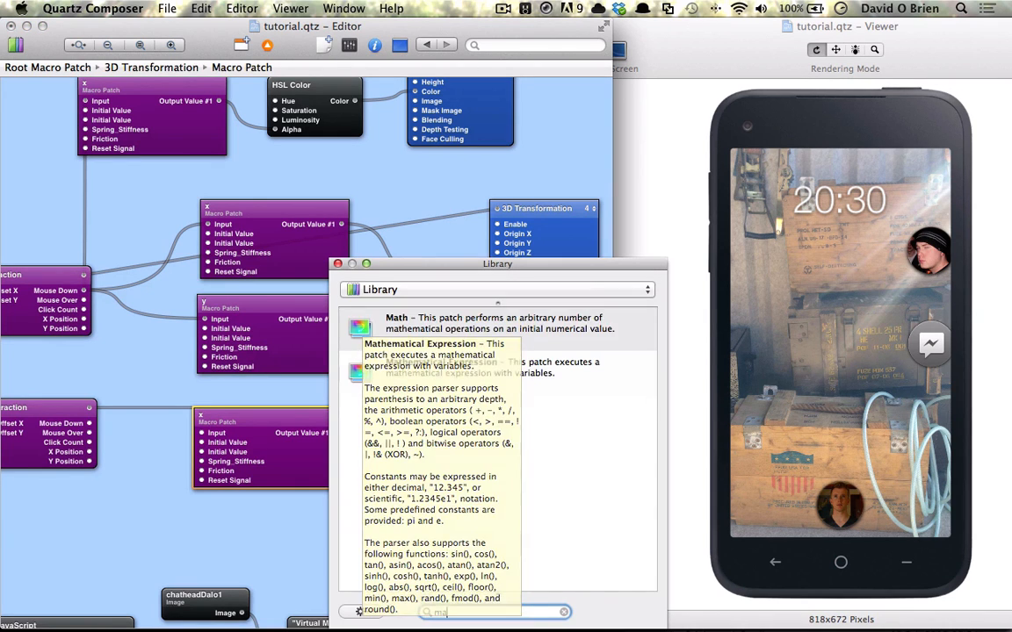
key("Return")
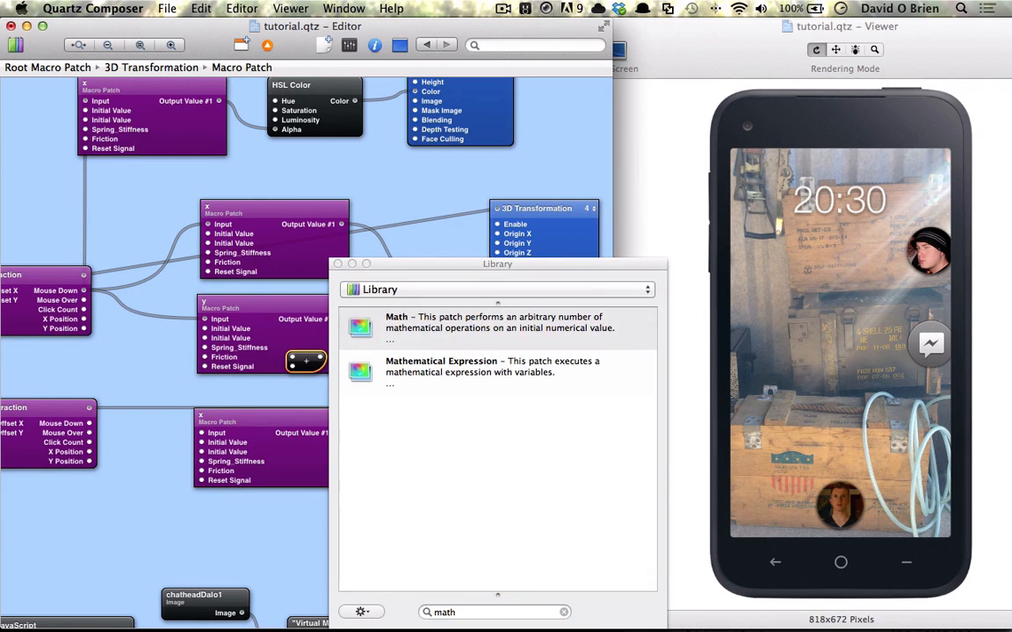
left_click(338, 265)
left_click_drag(305, 360, 397, 466)
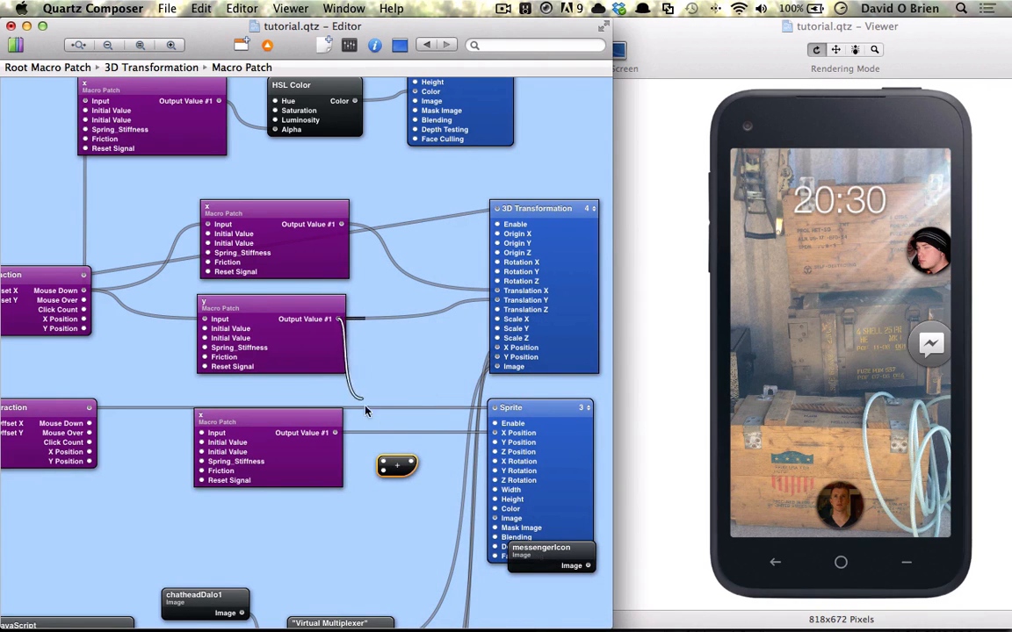
Feed the y macro's output into the Math patch and set its operand to add 0.3084.
left_click_drag(366, 411, 383, 475)
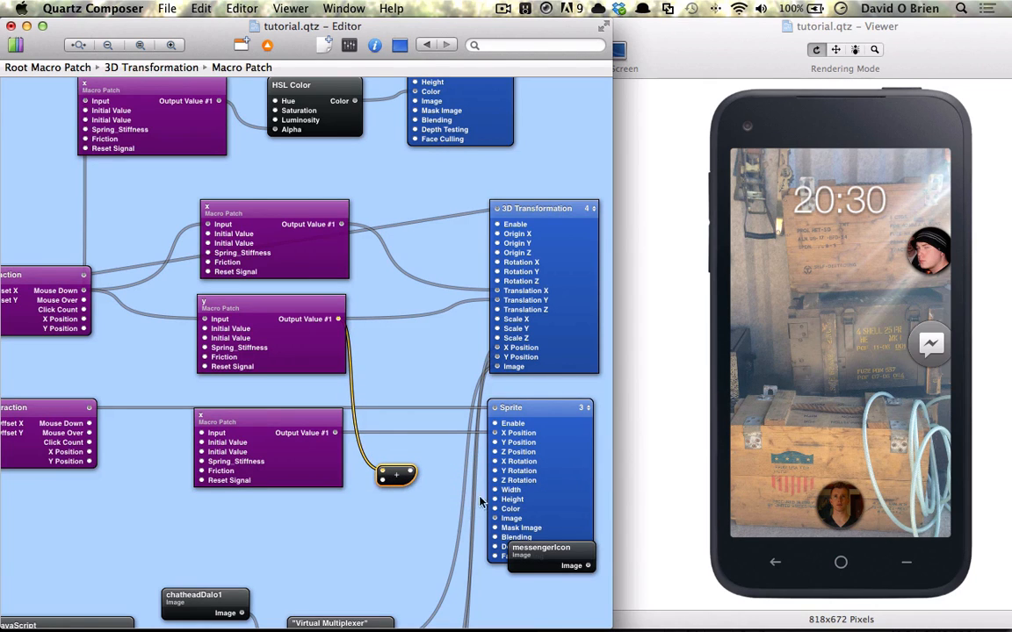
key("super+i")
left_click(485, 198)
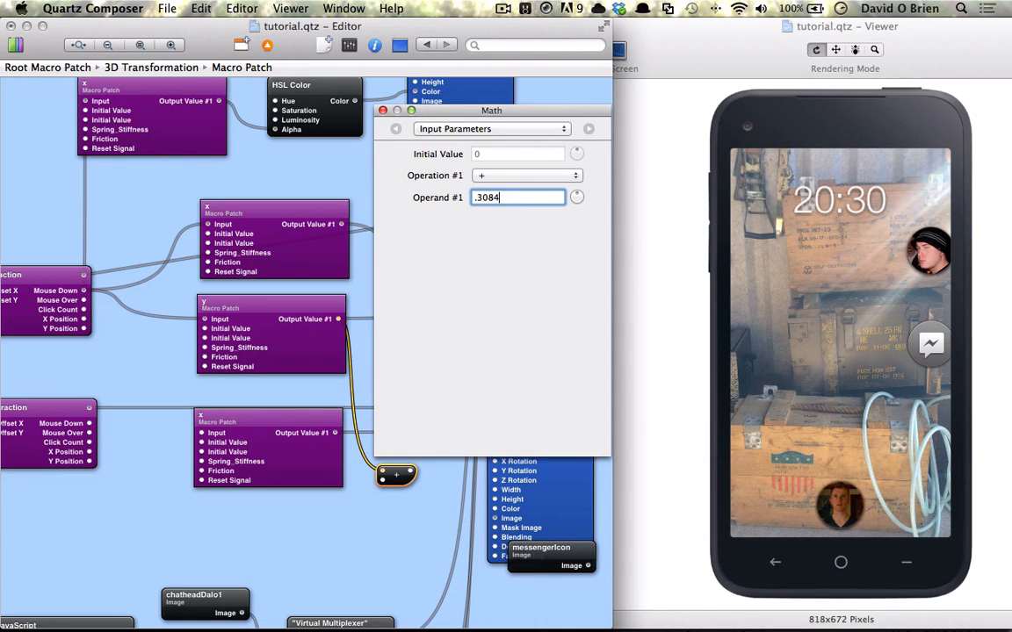
key("Return")
left_click(382, 111)
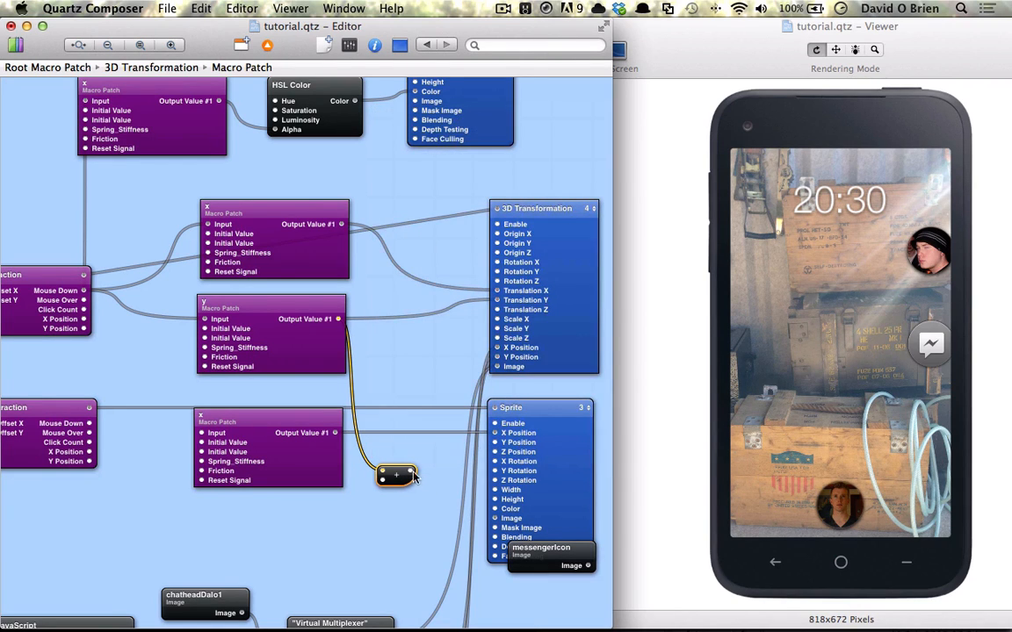
Connect the Math patch's output to the messenger Sprite's Y Position.
left_click_drag(441, 486, 495, 444)
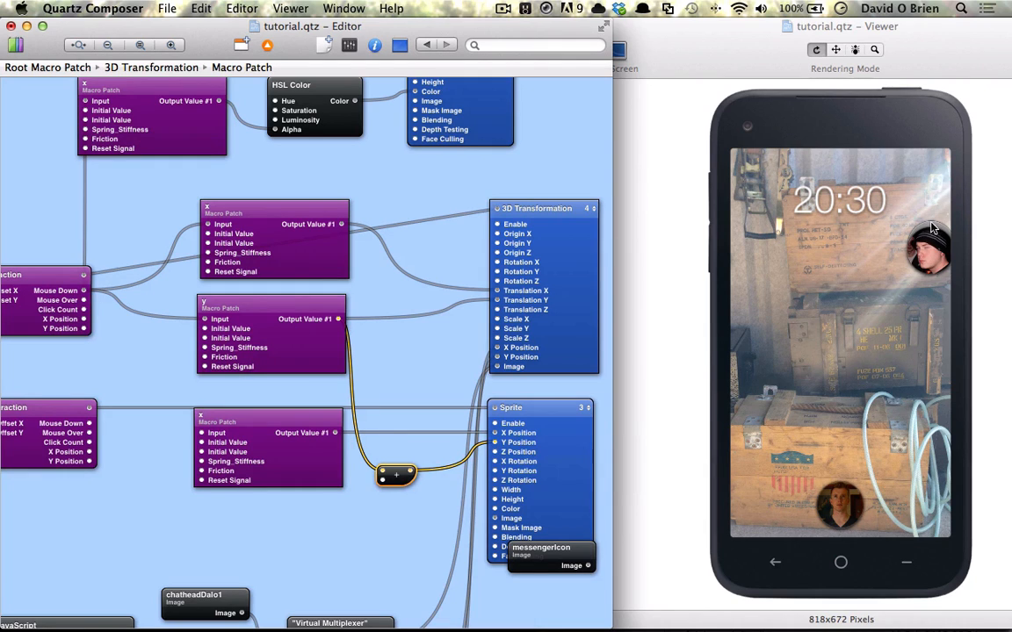
key("super+t")
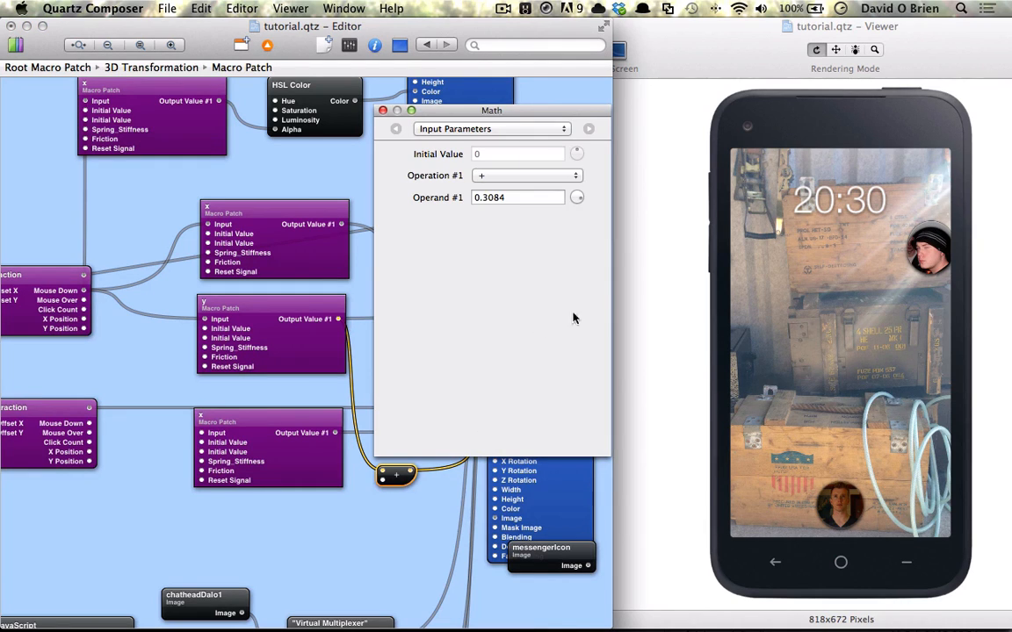
left_click_drag(577, 197, 654, 222)
left_click(382, 111)
scroll(357, 398, "left", 5)
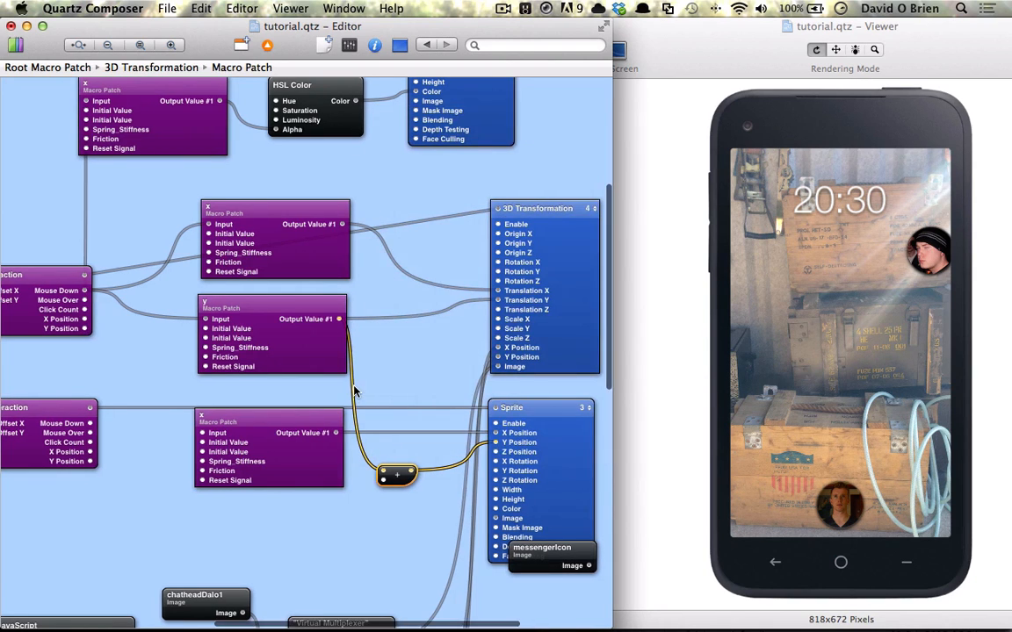
Duplicate the top x macro with its HSL Color patch and connect the copied color to the messenger Sprite's Color.
left_click(352, 461)
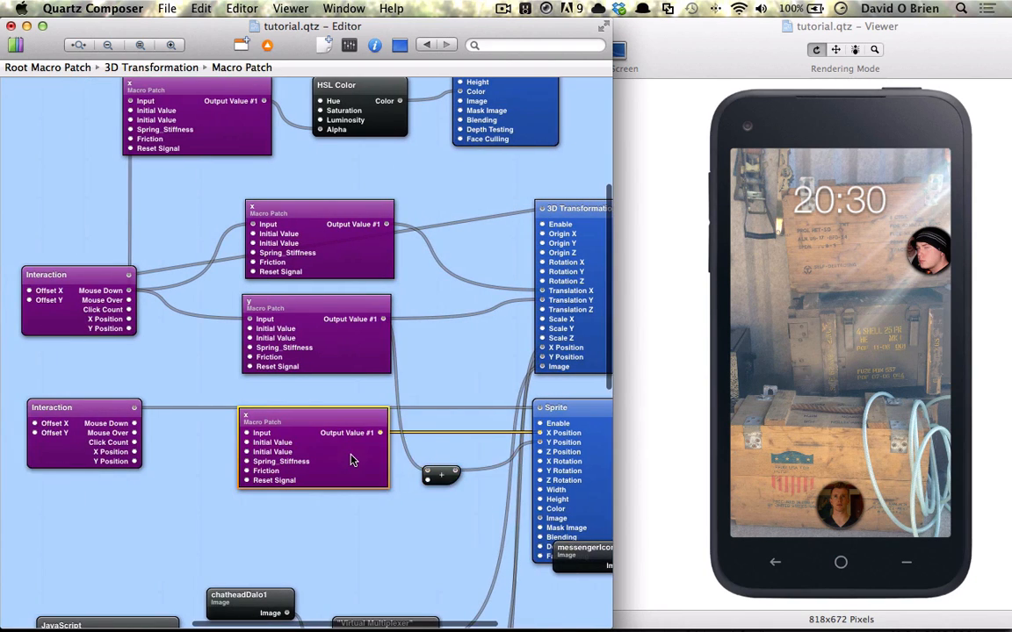
left_click(348, 124)
left_click(233, 125, "shift")
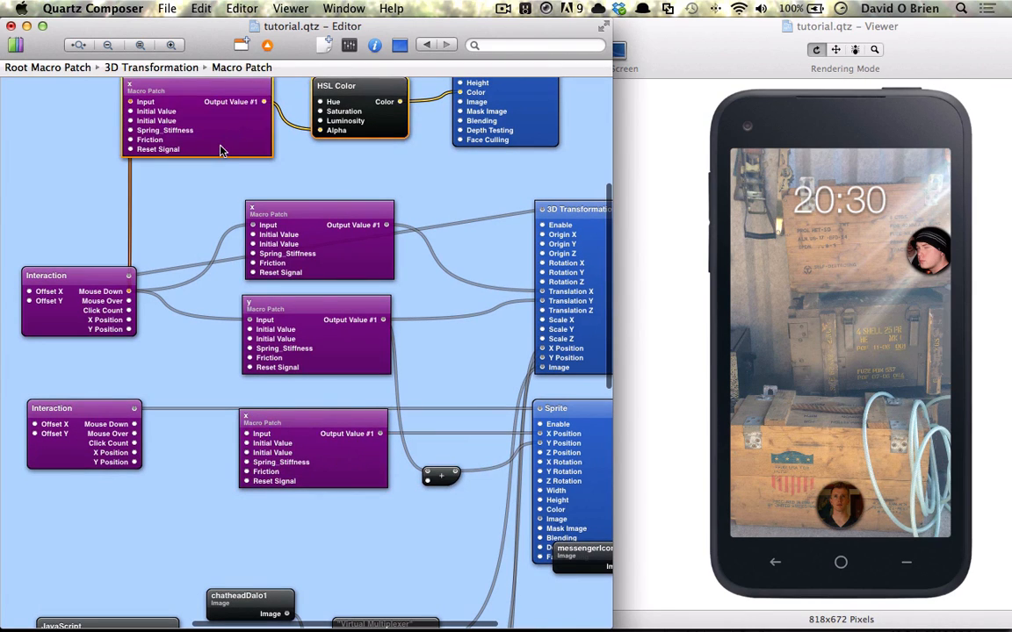
left_click_drag(216, 142, 276, 570)
scroll(296, 470, "right", 3)
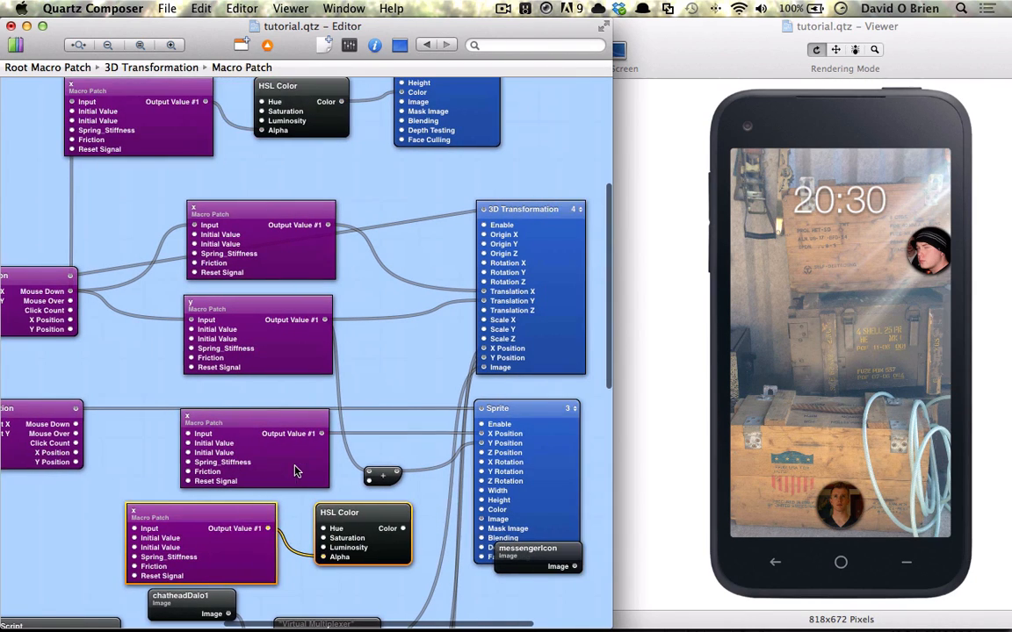
scroll(195, 292, "up", 2)
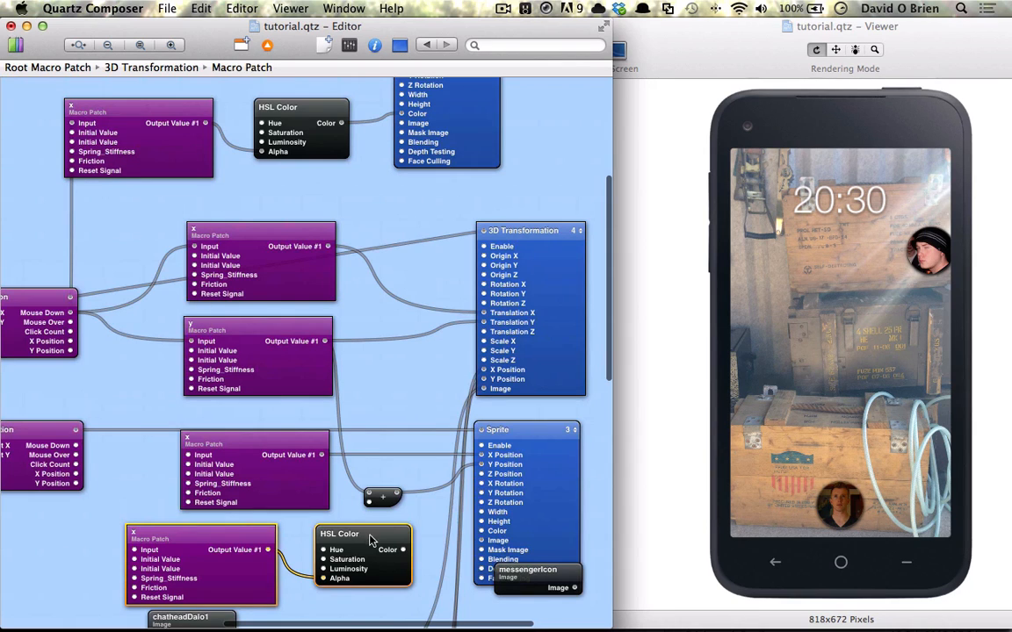
left_click(417, 555)
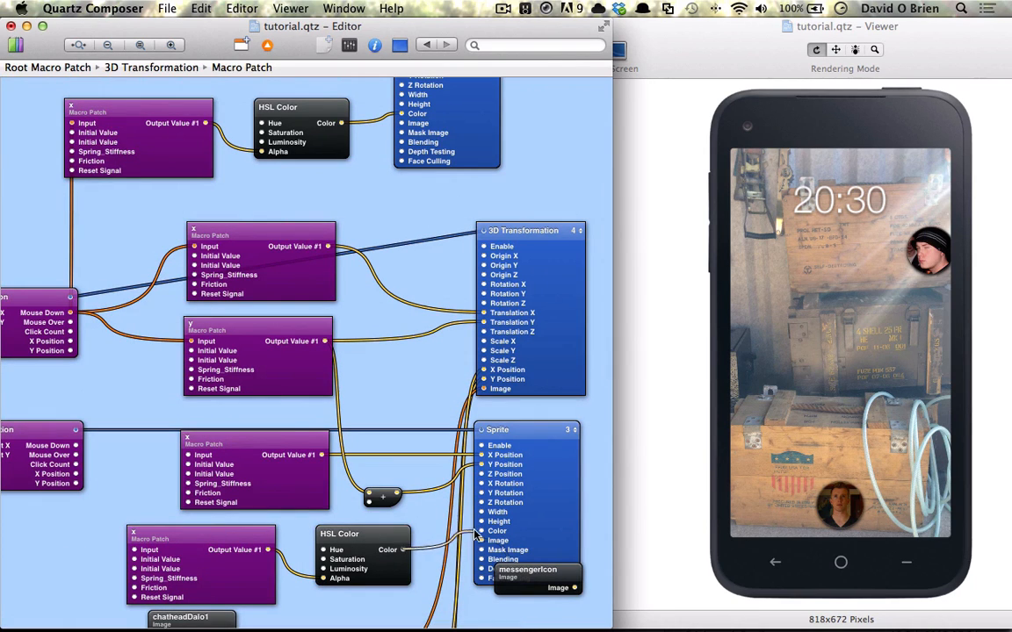
left_click(399, 556)
Set the copied HSL Color's hue, saturation and luminosity all to 1.
key("super+i")
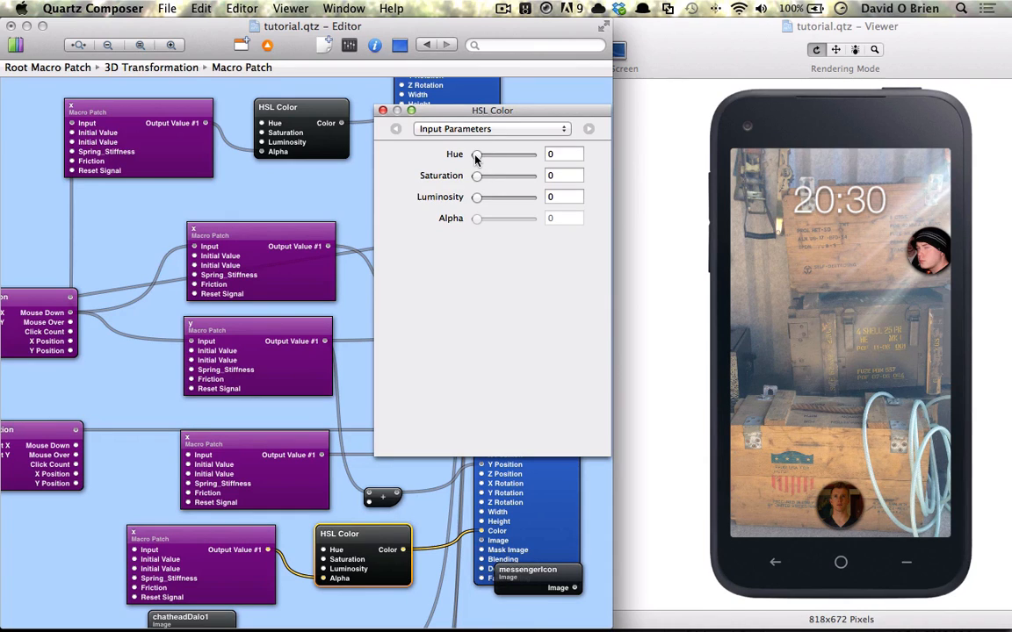
left_click_drag(477, 156, 536, 156)
left_click_drag(477, 175, 535, 175)
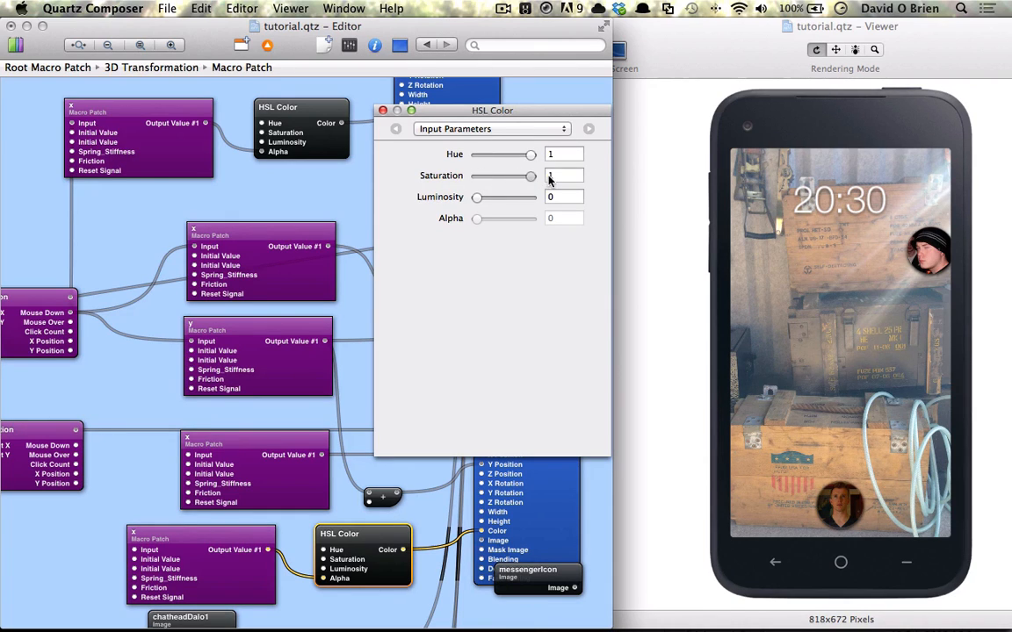
left_click_drag(478, 199, 534, 197)
left_click_drag(508, 110, 388, 177)
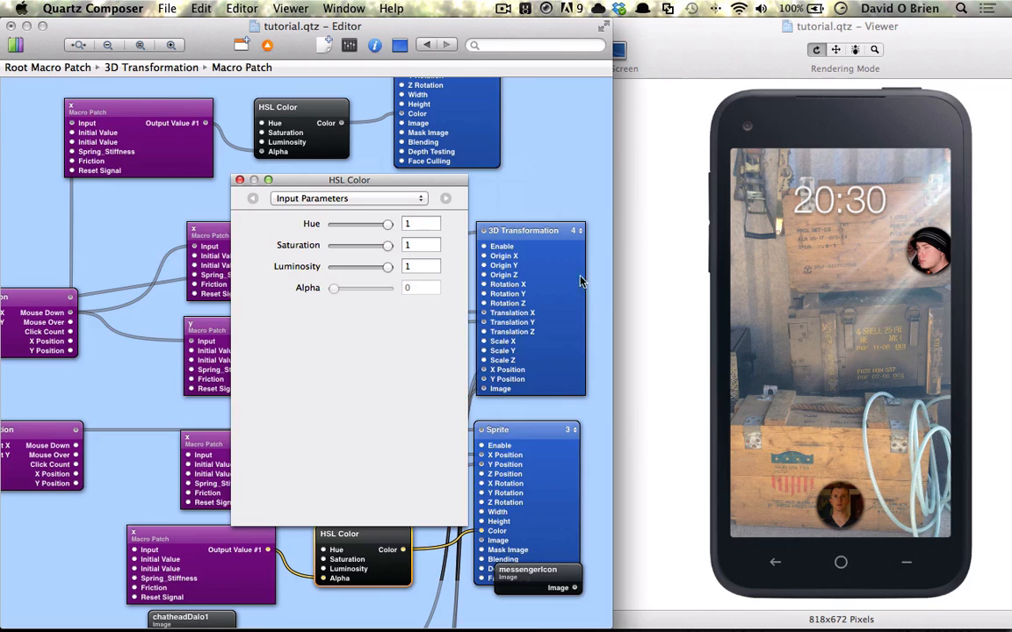
left_click(239, 180)
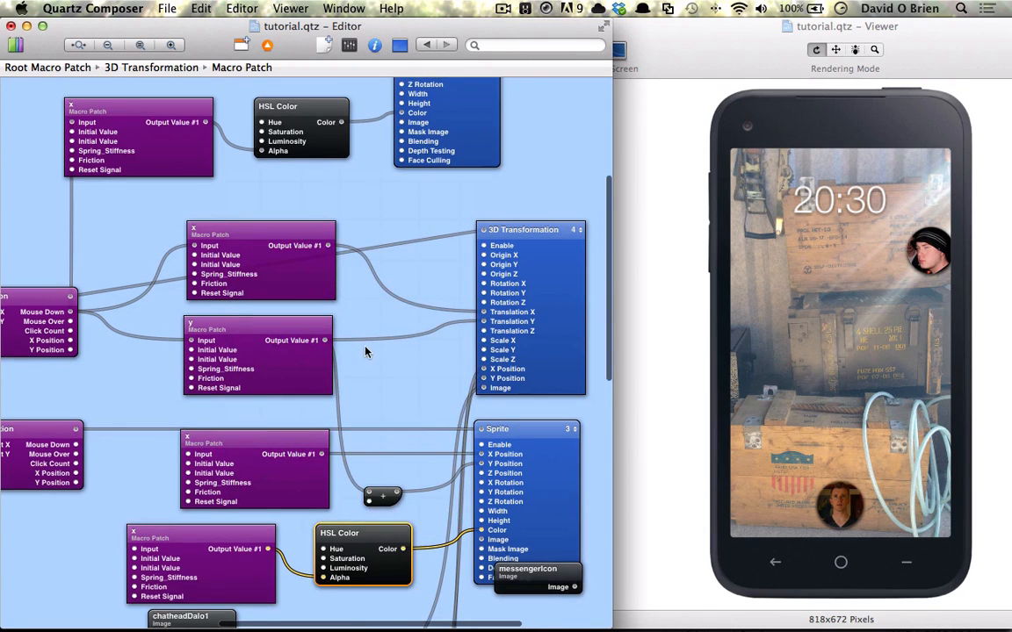
Set the second initial value of the copied x macro feeding the HSL Color to 1.
scroll(369, 369, "down", 2)
scroll(265, 477, "left", 4)
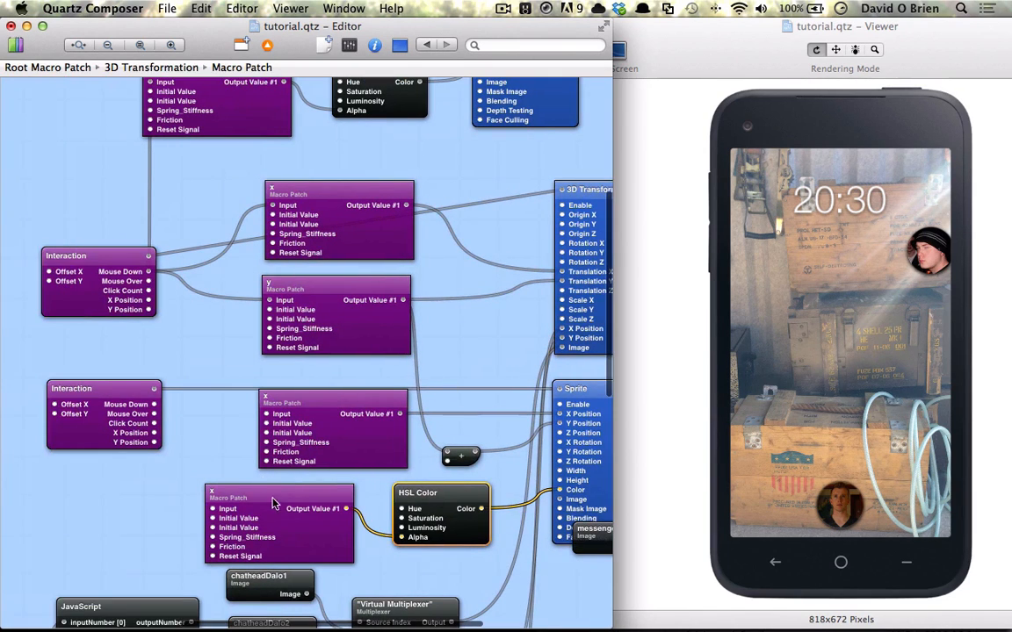
left_click(280, 520)
key("super+i")
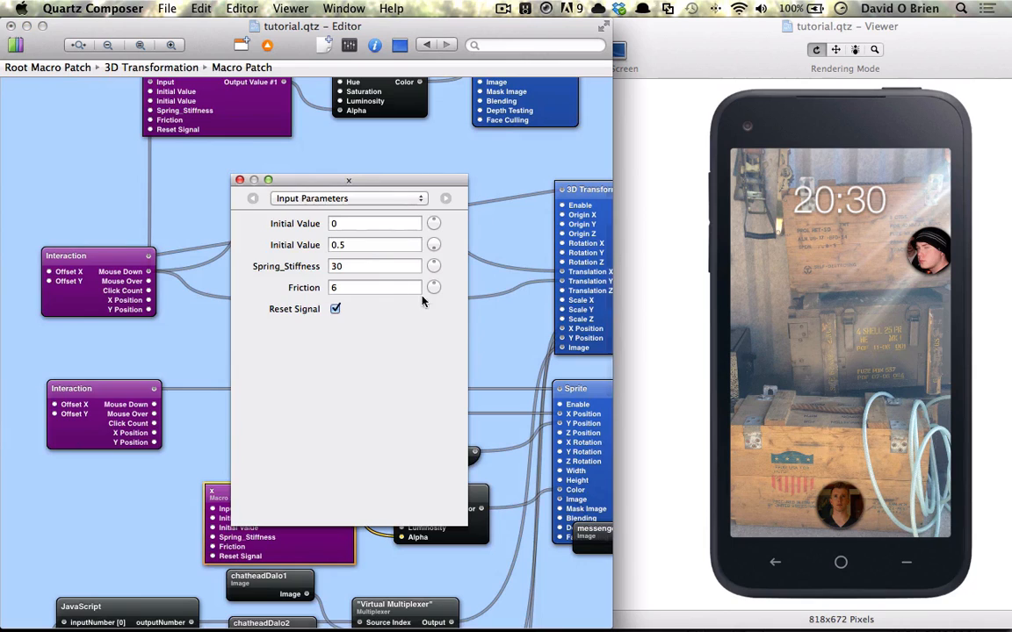
double_click(355, 245)
type("1")
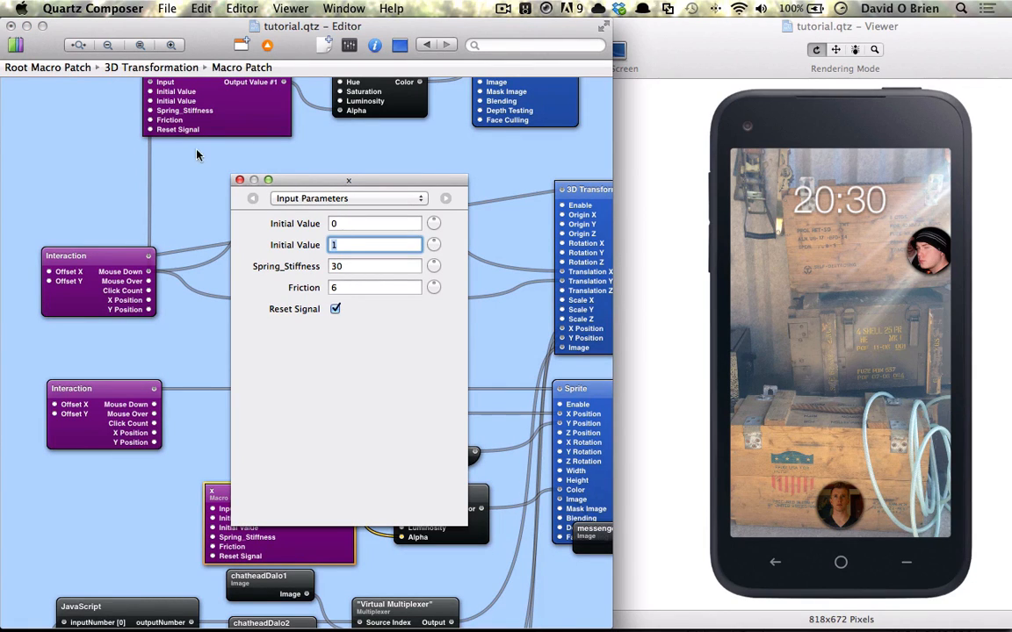
Close the parameters window and connect the upper Interaction patch's Mouse Down to the copied x macro's Input.
left_click(239, 179)
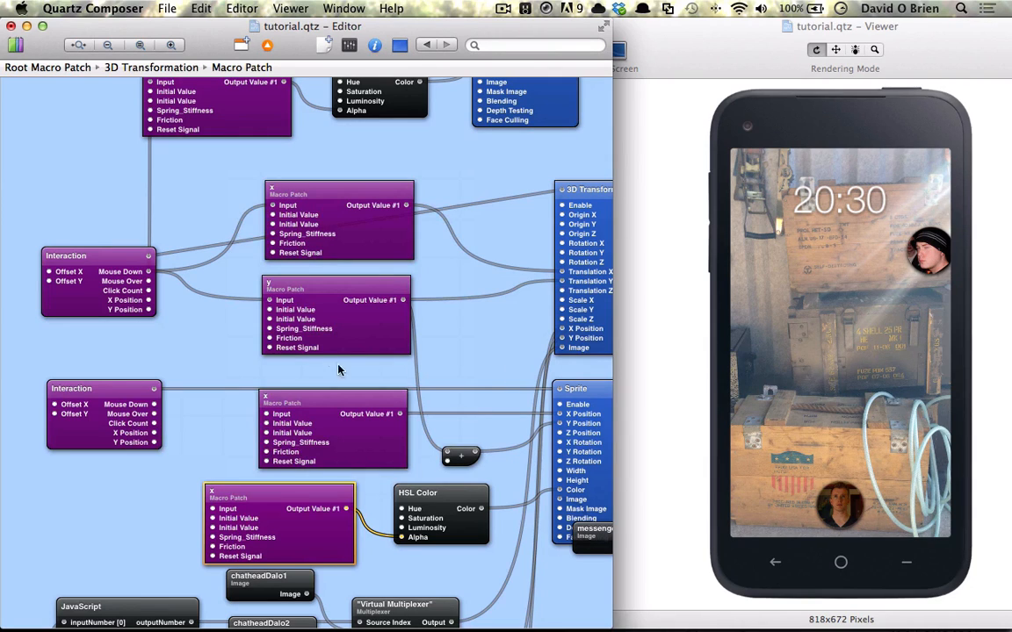
left_click_drag(149, 272, 213, 509)
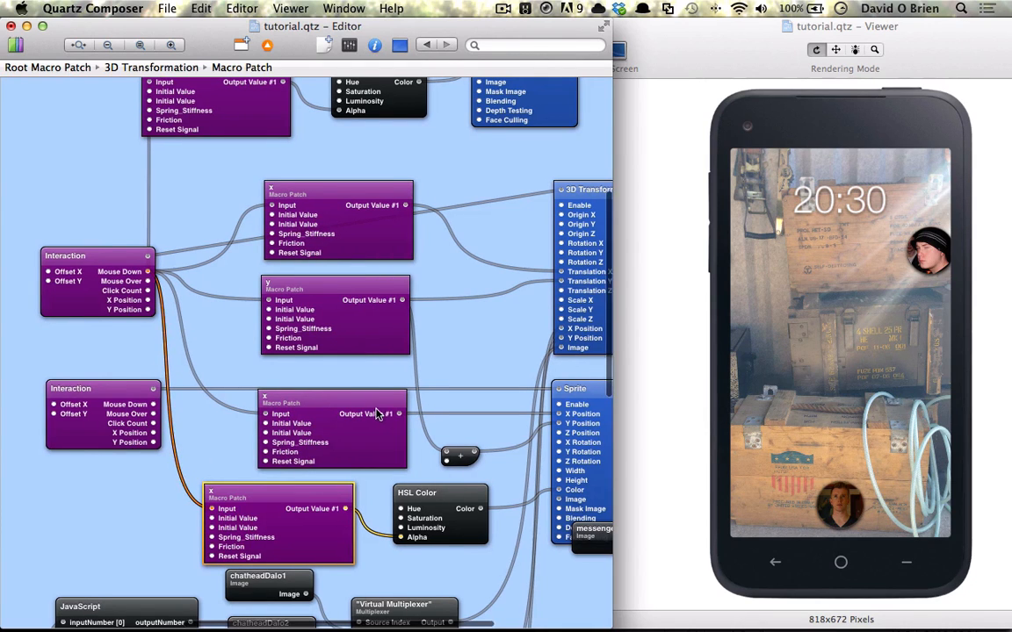
Tap the chathead in the Viewer to test the dimming overlay and messenger icon.
scroll(298, 351, "right", 3)
left_click(938, 253)
left_click(937, 248)
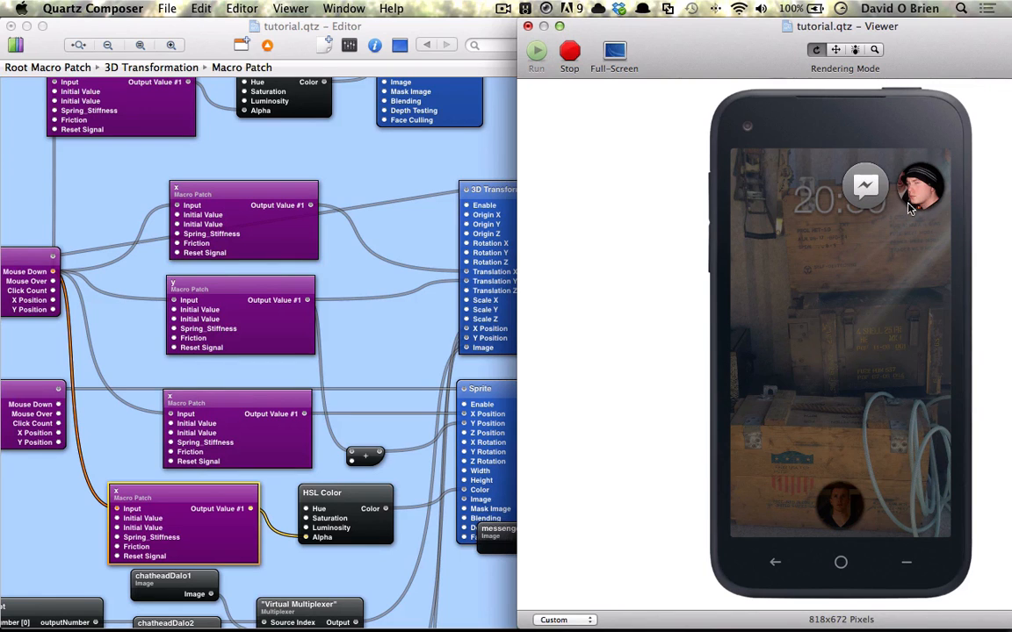
Connect the lower Interaction patch's Mouse Down to the Reset Signal of all four spring macros.
left_click(345, 295)
scroll(215, 200, "up", 3)
scroll(216, 200, "left", 3)
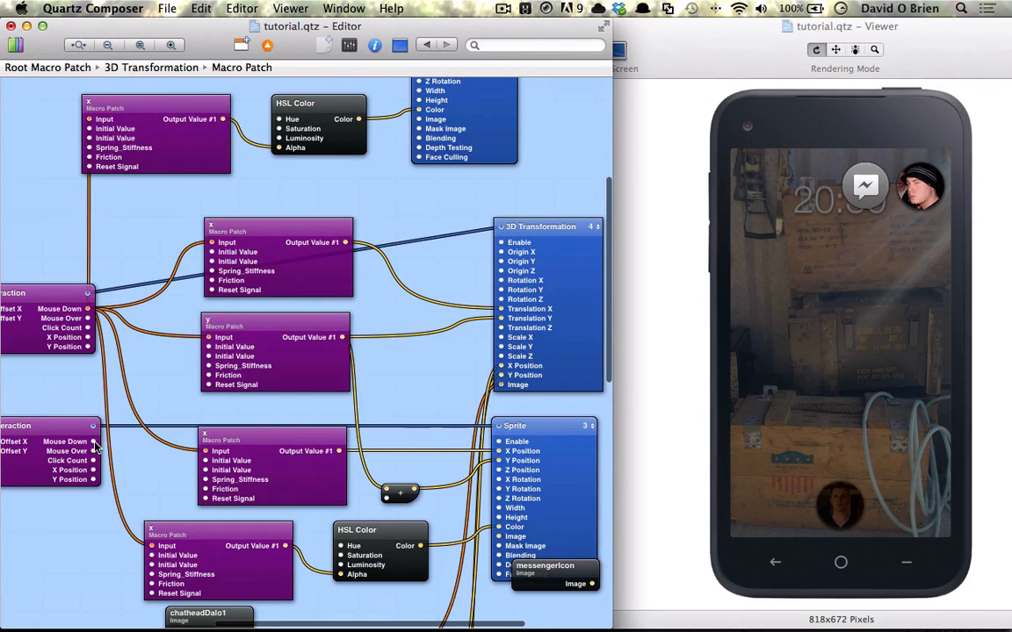
left_click_drag(88, 422, 88, 167)
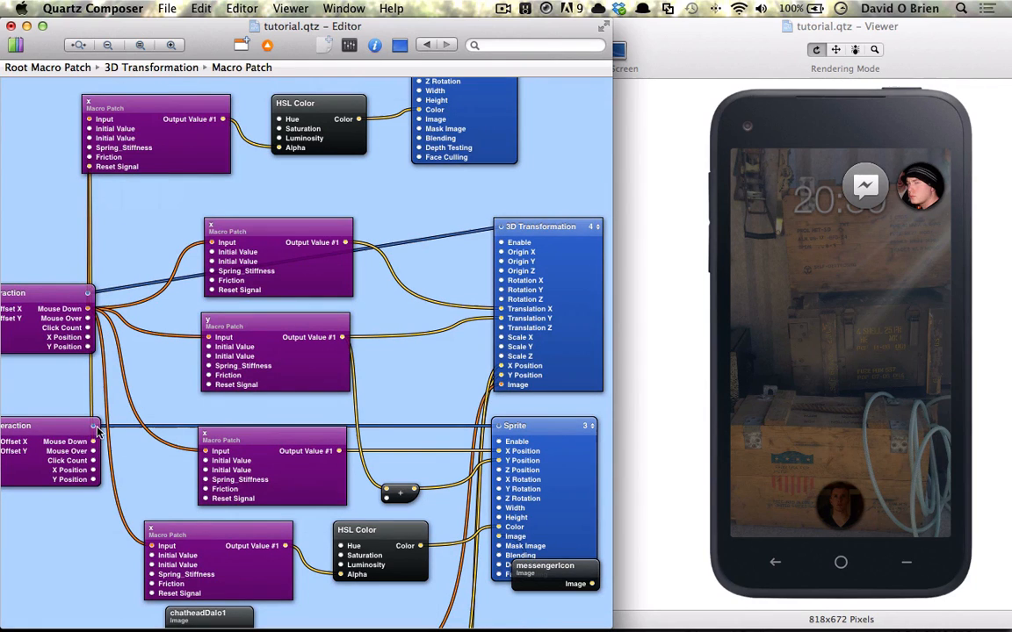
left_click_drag(92, 441, 212, 291)
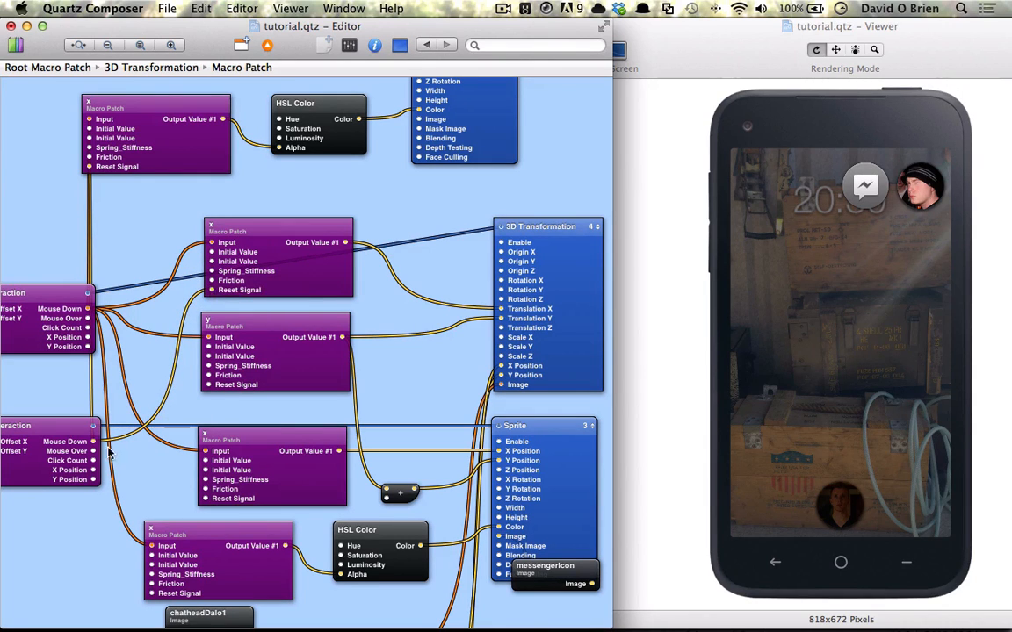
left_click_drag(83, 442, 206, 501)
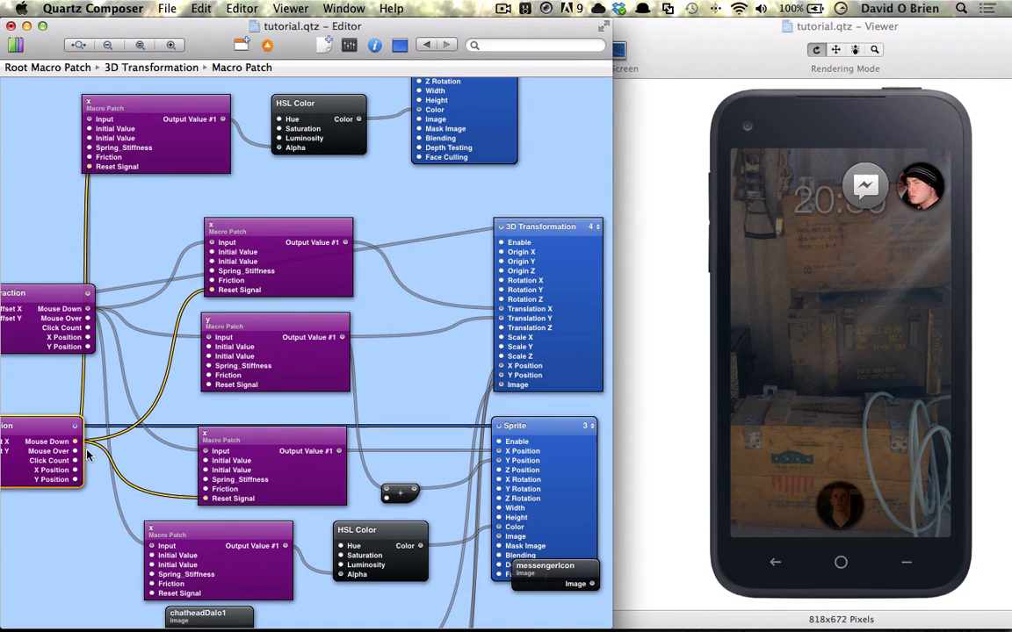
left_click_drag(77, 442, 151, 593)
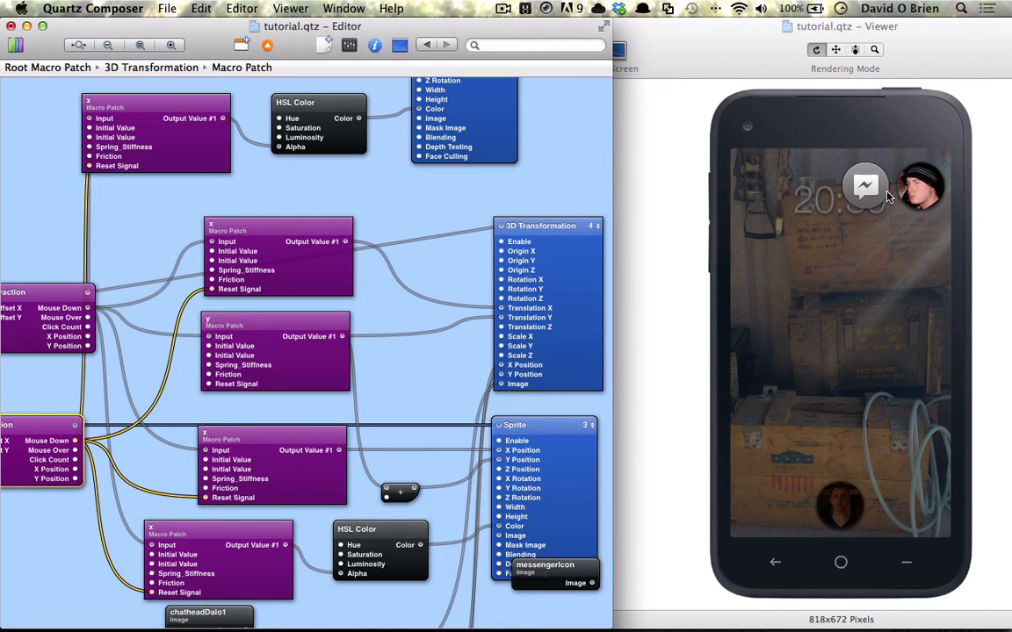
Test the prototype in the Viewer by tapping the messenger icon and dragging the chathead.
left_click(869, 195)
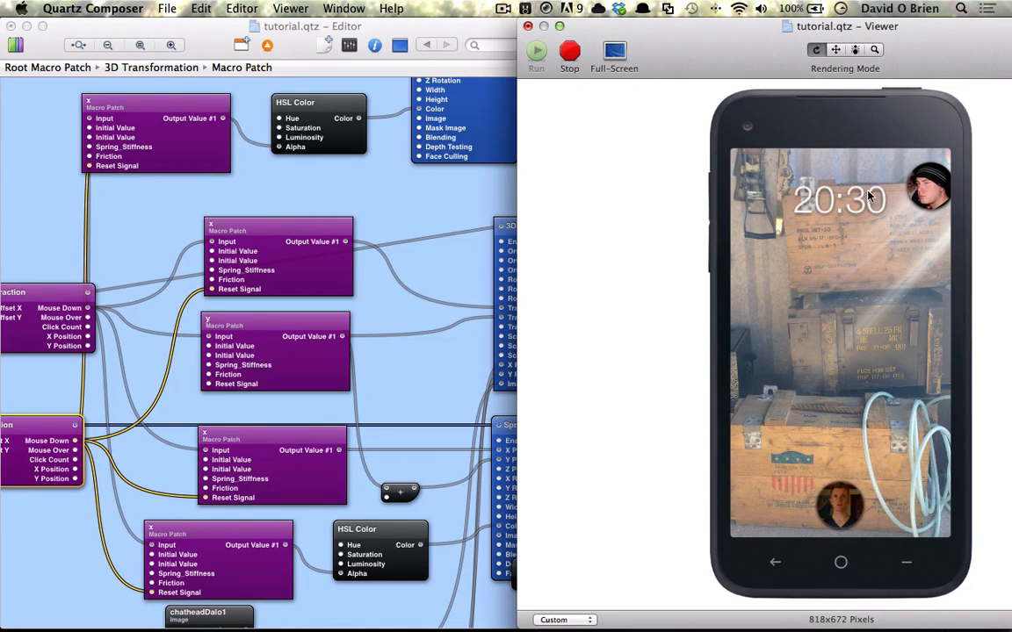
left_click(209, 431)
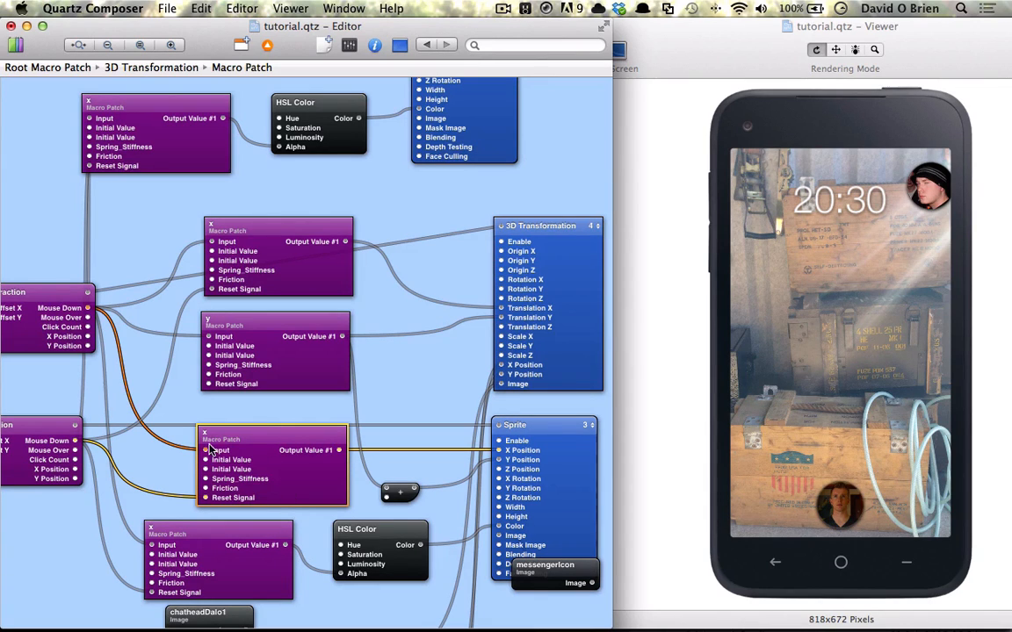
left_click_drag(76, 441, 186, 344)
left_click(780, 281)
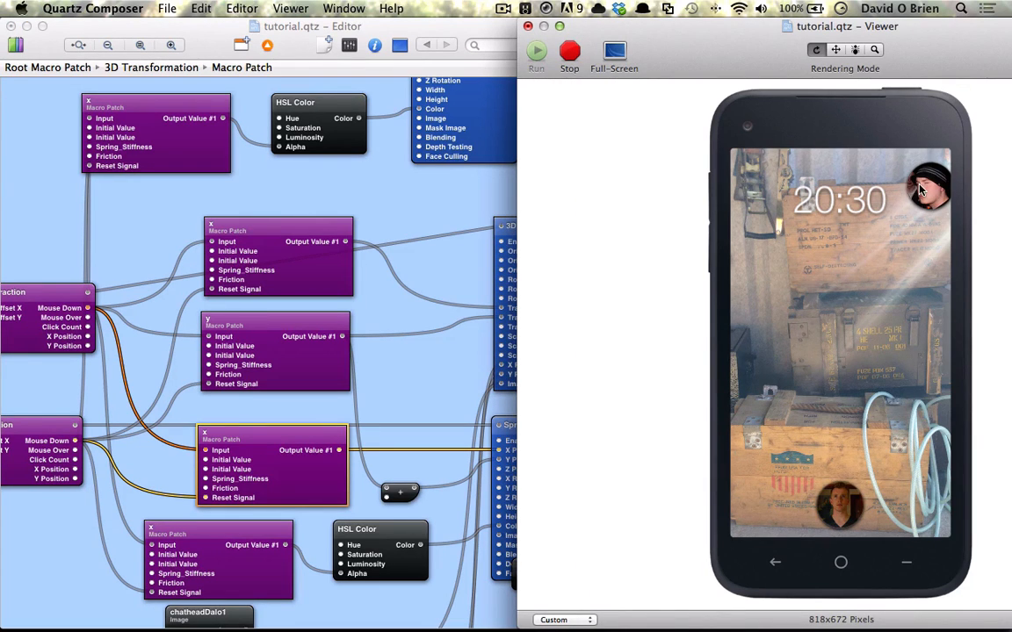
left_click_drag(920, 189, 874, 207)
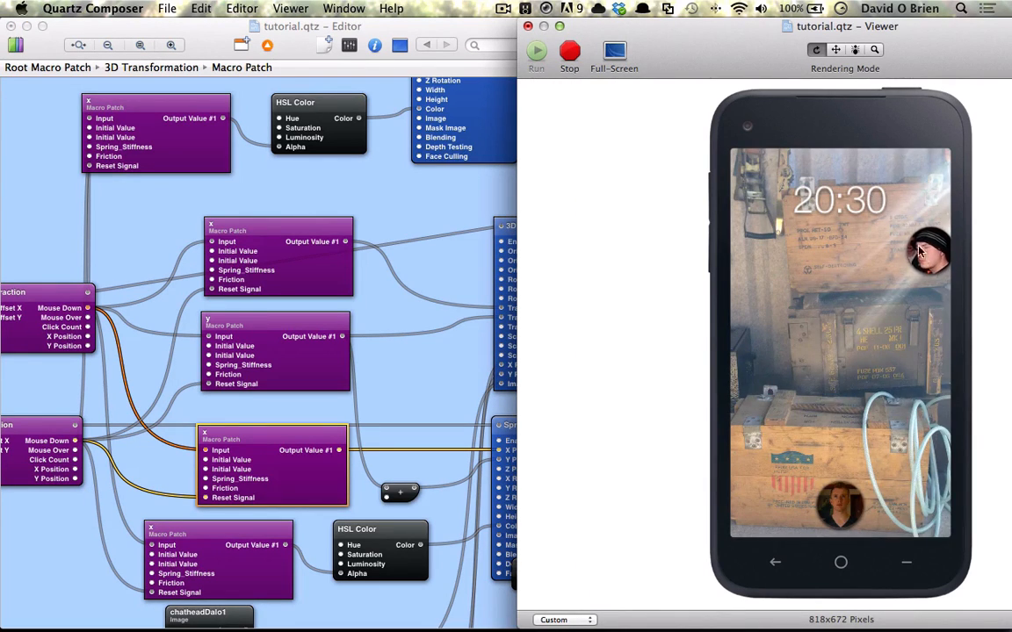